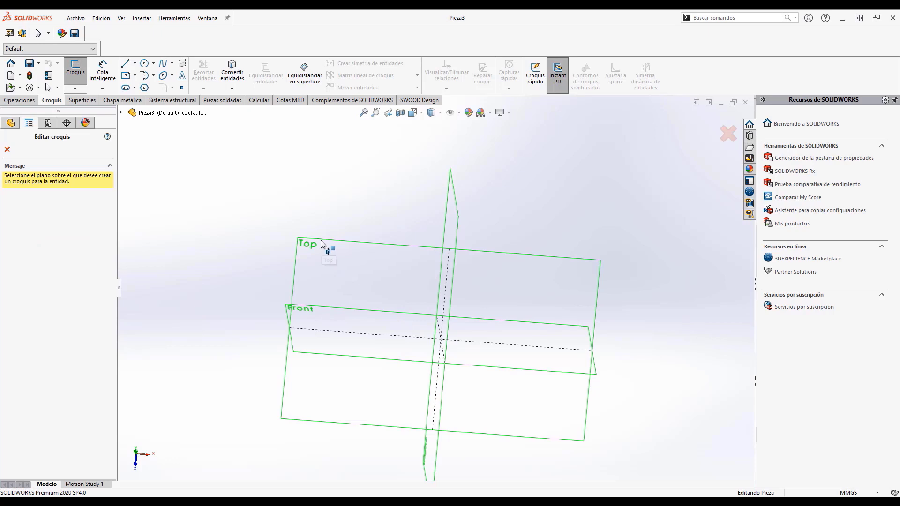
Open a sketch on the Top plane and draw a slanted line about 125 mm long up from the origin
left_click(321, 240)
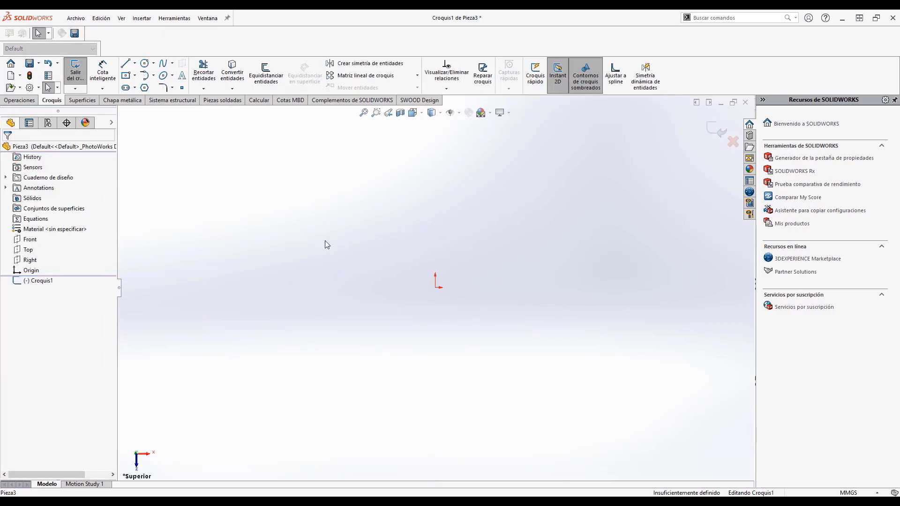
right_click_drag(393, 227, 439, 298)
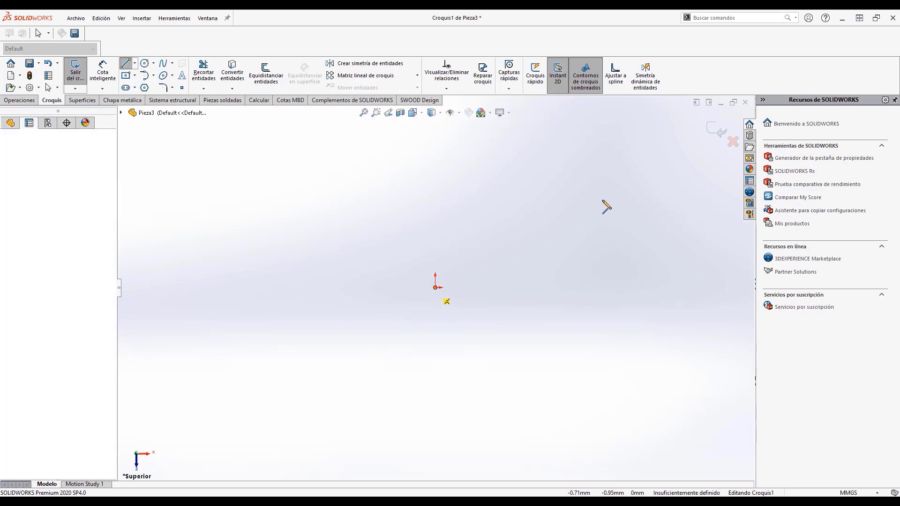
left_click(649, 165)
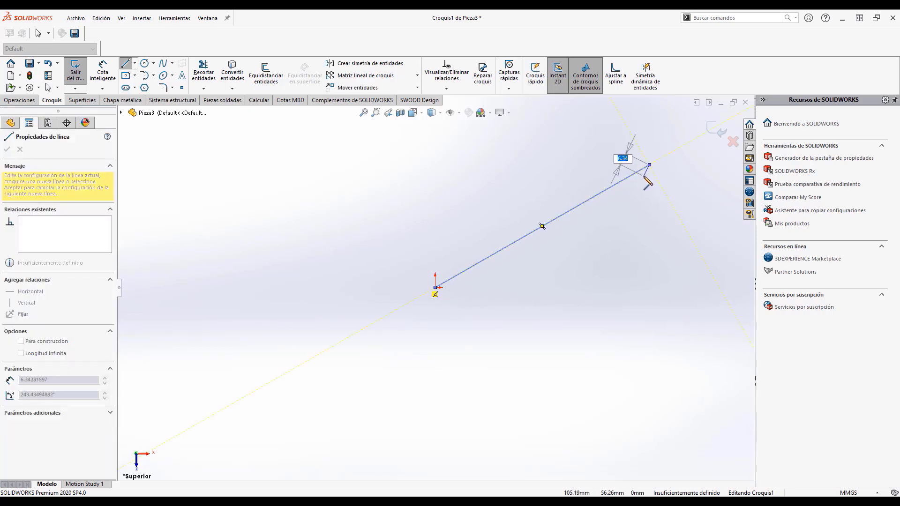
key("Escape")
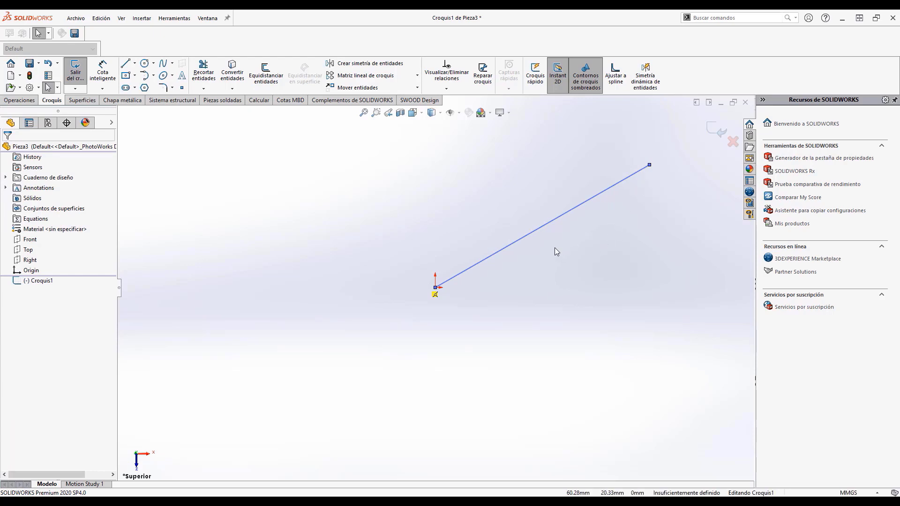
Draw a horizontal line about 111 mm long from the origin and convert it to construction geometry
right_click_drag(600, 300, 427, 289)
left_click(435, 287)
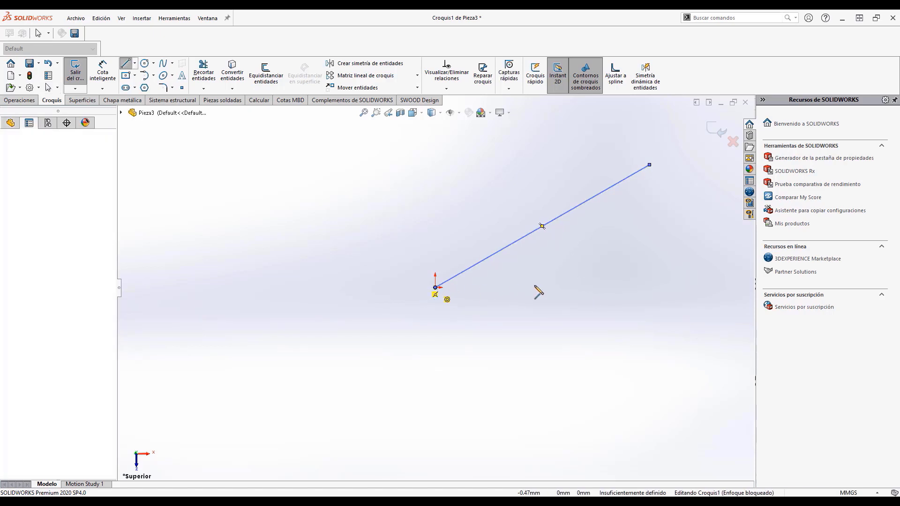
left_click(655, 287)
key("Escape")
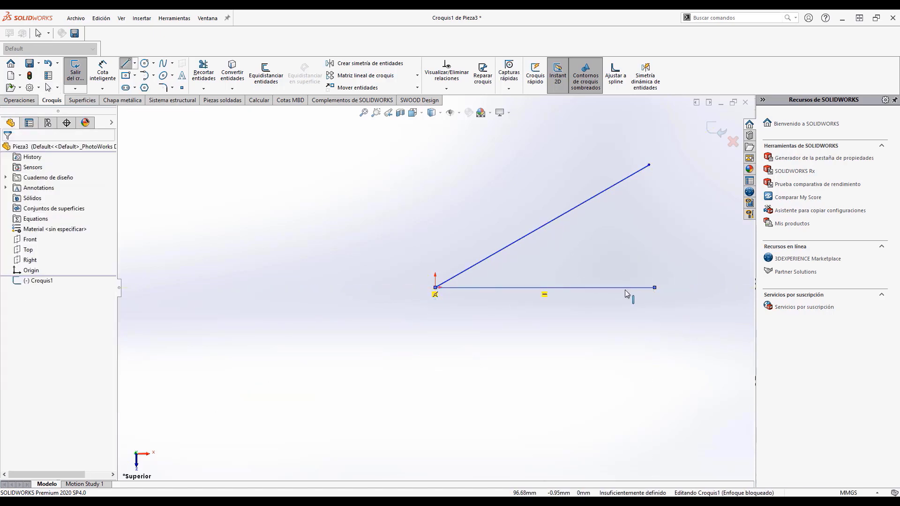
left_click(620, 289)
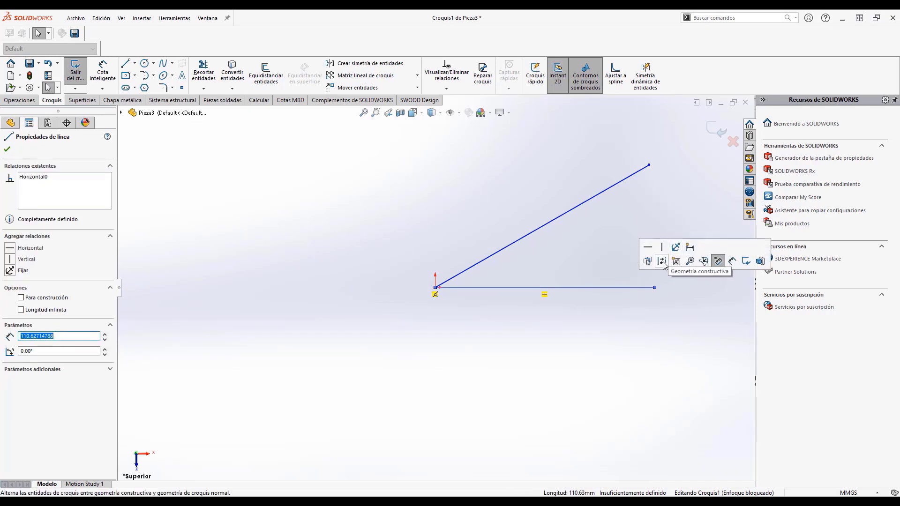
left_click(662, 263)
Try an angle dimension between the slanted line and the construction line, and delete the construction line
right_click_drag(589, 375, 591, 330)
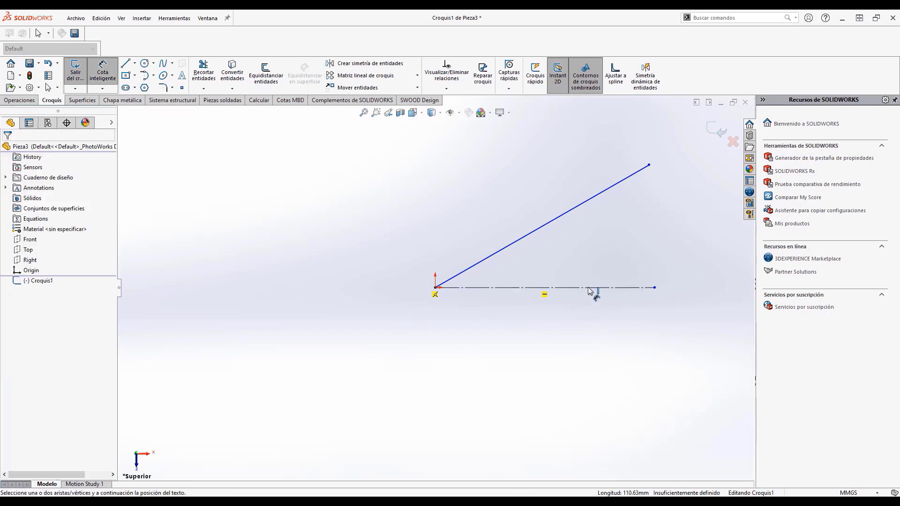
left_click(587, 289)
left_click(556, 220)
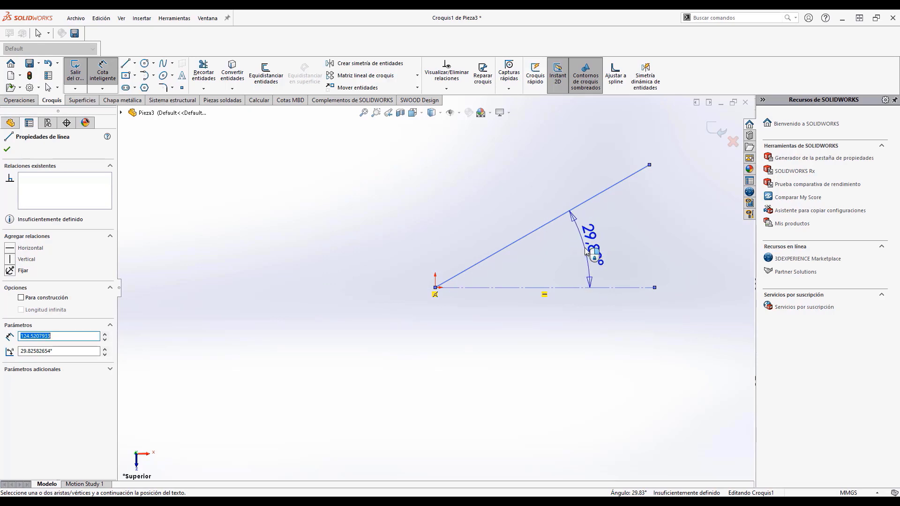
key("Escape")
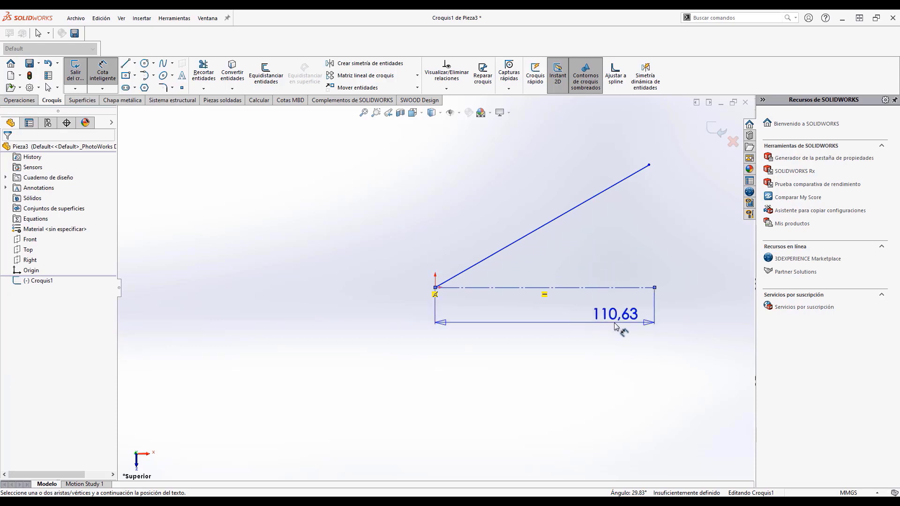
key("Escape")
key("Escape")
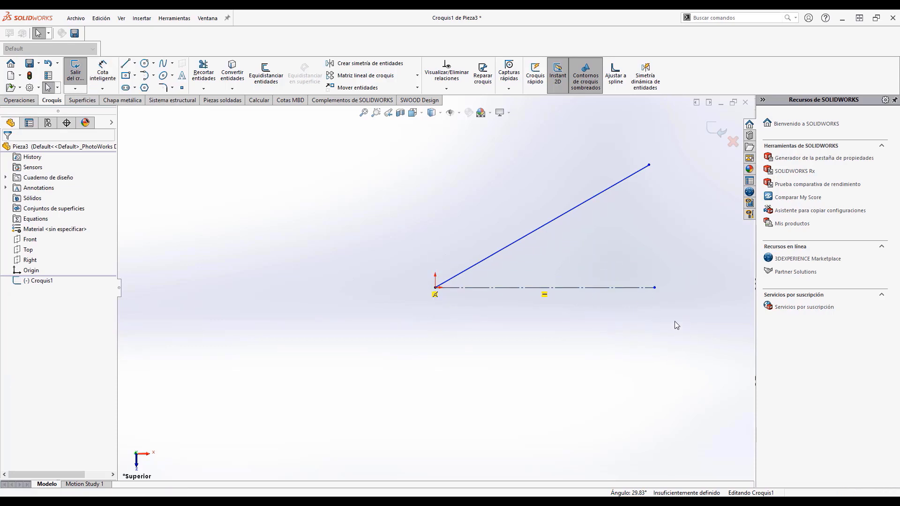
left_click_drag(676, 325, 609, 266)
key("Delete")
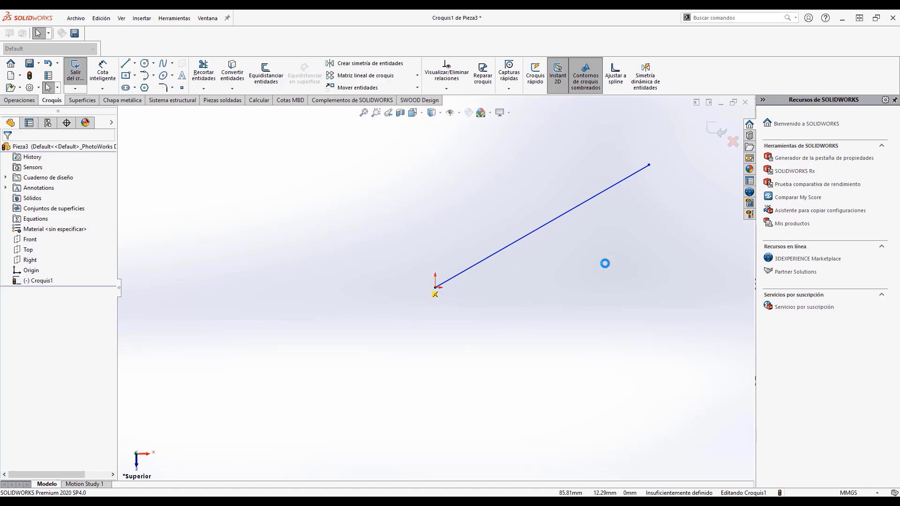
Try to dimension the slanted line's angle against an imaginary horizontal at its origin endpoint
right_click_drag(542, 341, 541, 285)
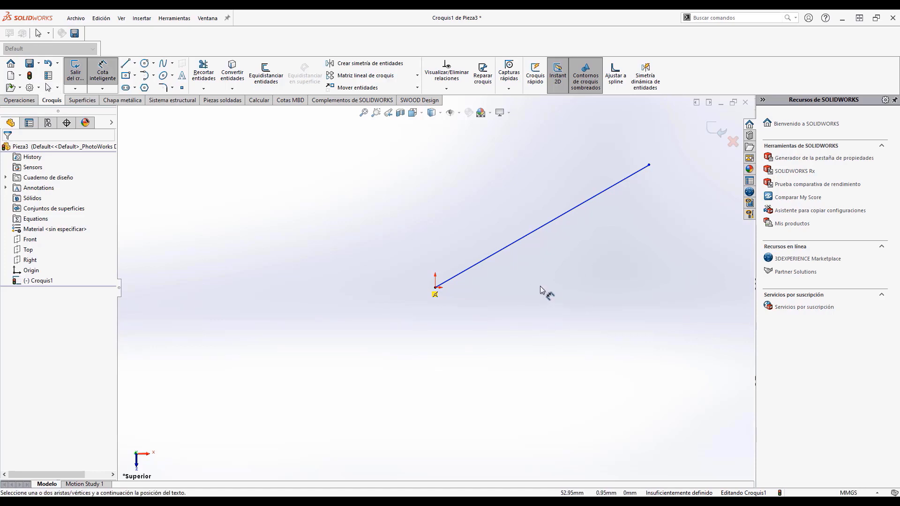
left_click(500, 254)
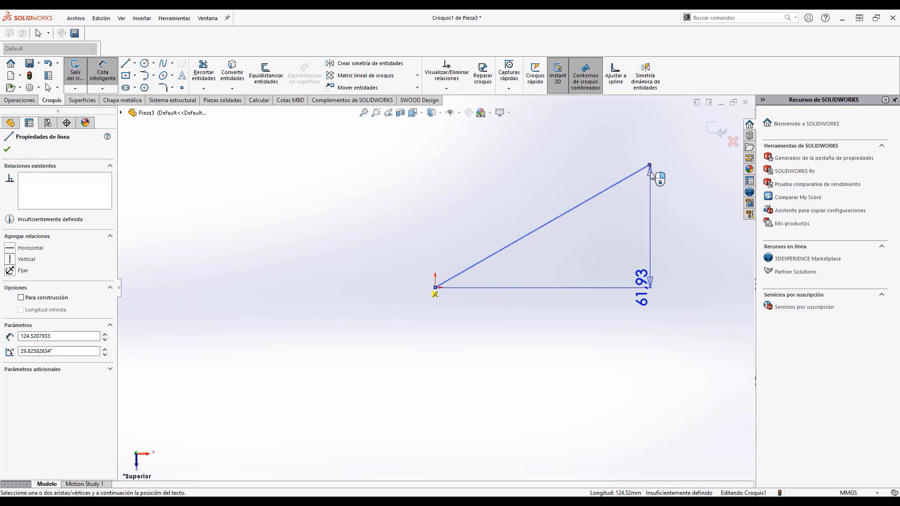
left_click(436, 292)
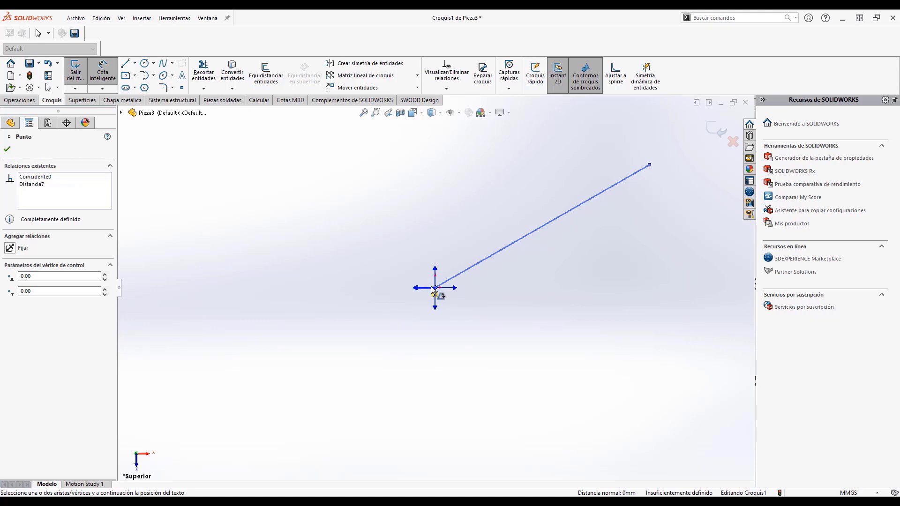
left_click(456, 288)
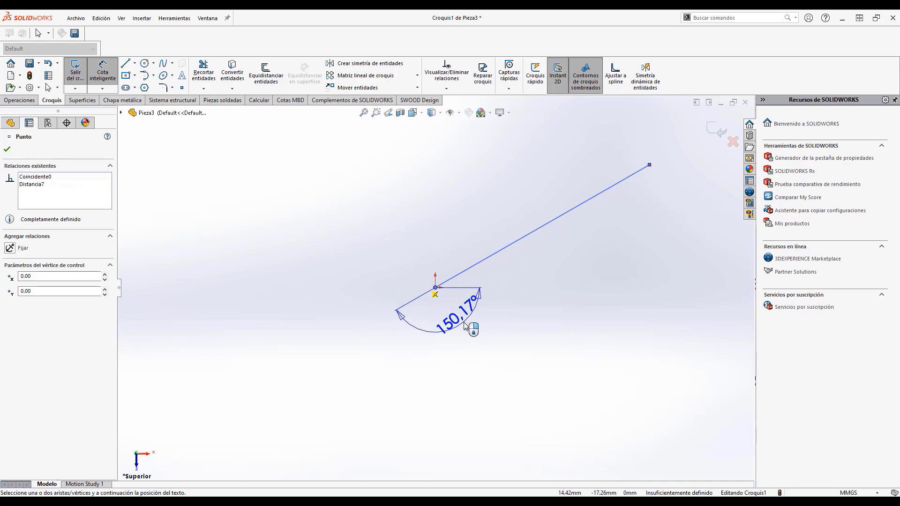
key("Escape")
key("Escape")
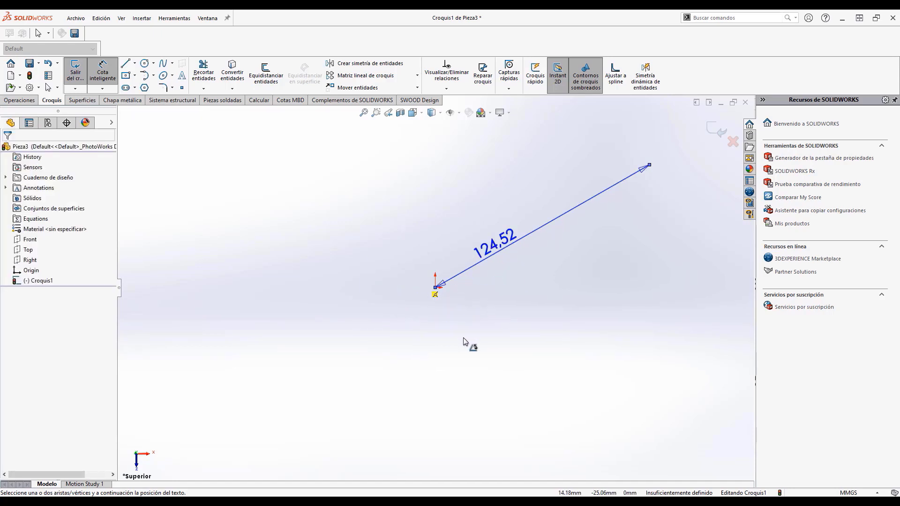
key("Escape")
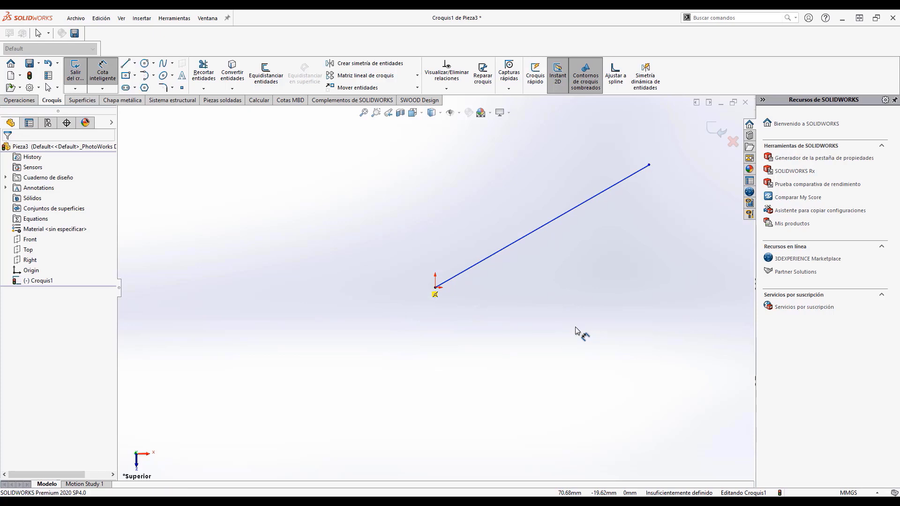
Dimension the slanted line's angle against an imaginary horizontal at its upper endpoint and set it to 30°
left_click(611, 190)
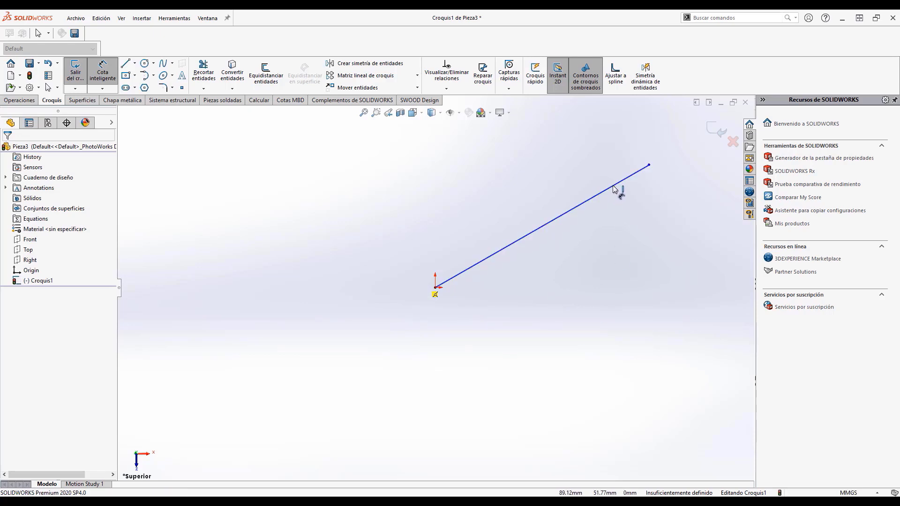
left_click(650, 166)
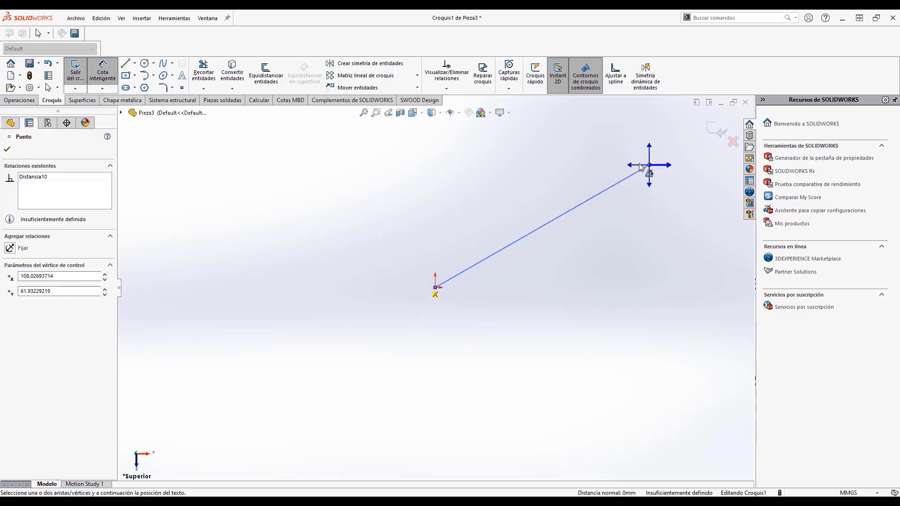
left_click(631, 165)
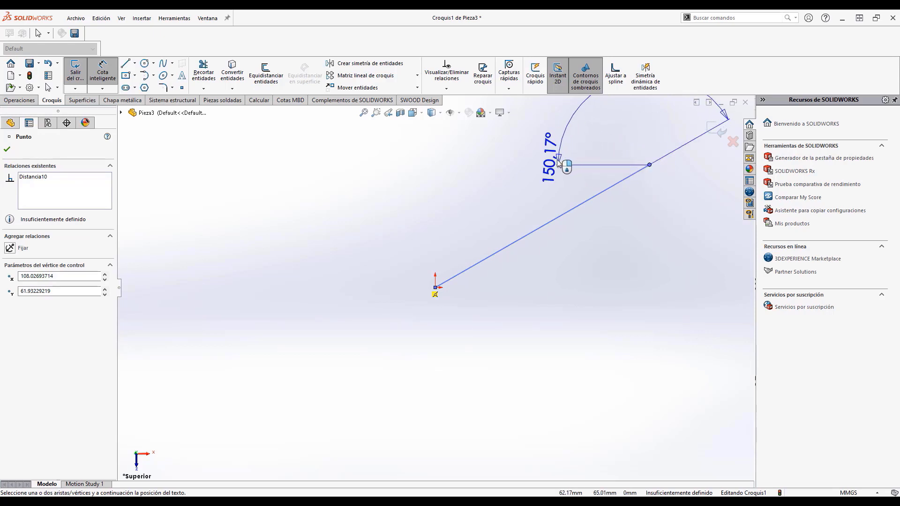
left_click(559, 195)
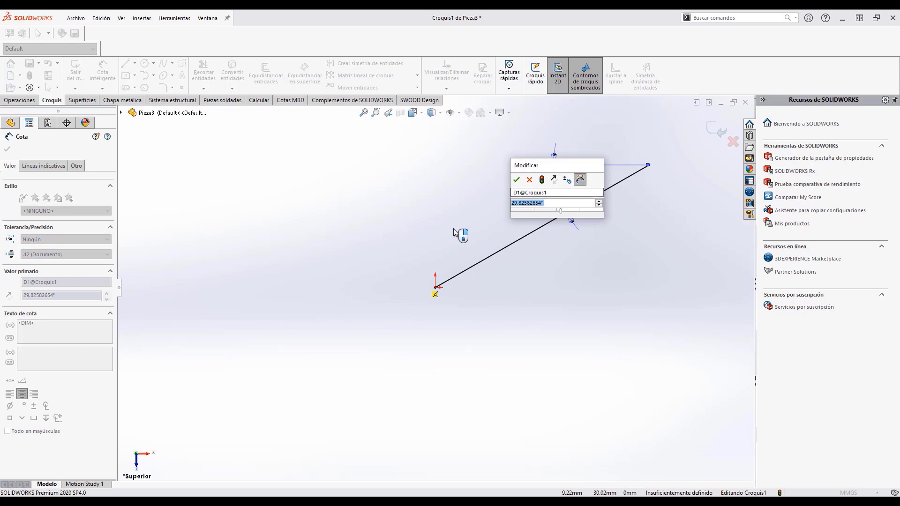
type("30")
key("Return")
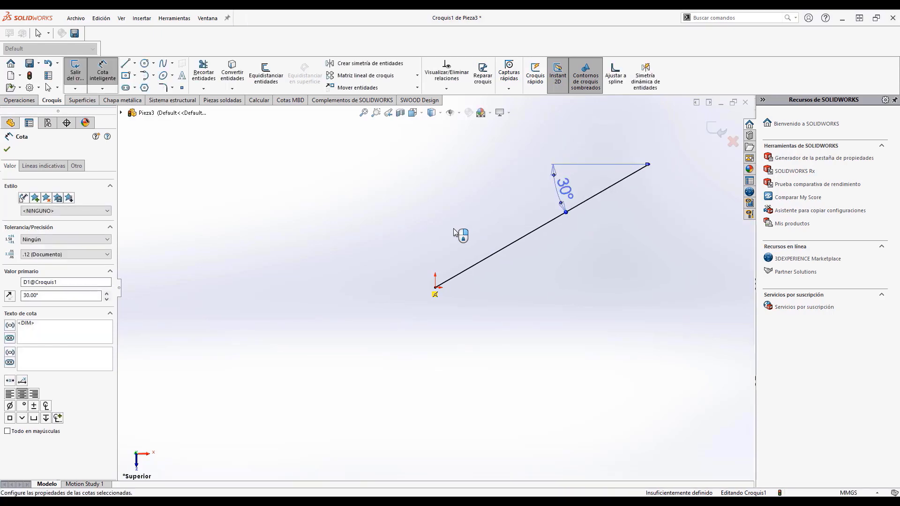
left_click(614, 274)
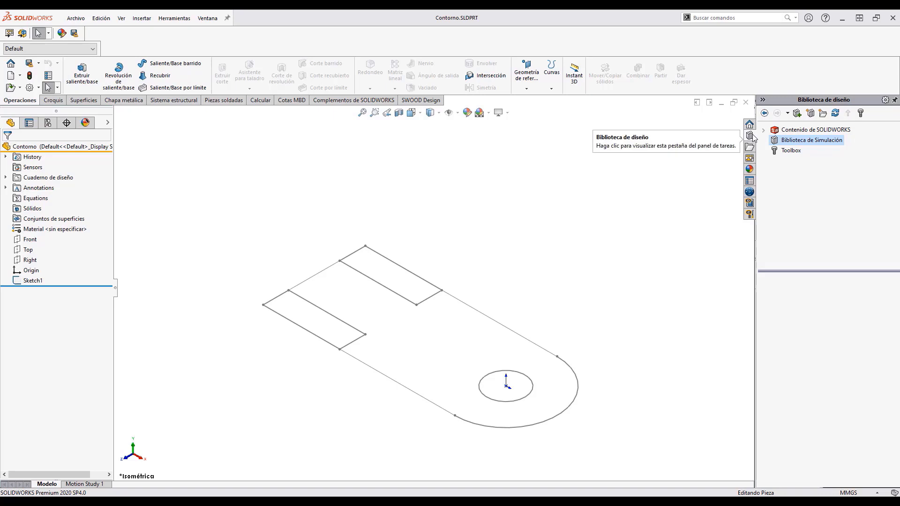
Add the 00_BIBLIOTECA folder as a design library location and create a CROQUIS folder inside it
left_click(811, 114)
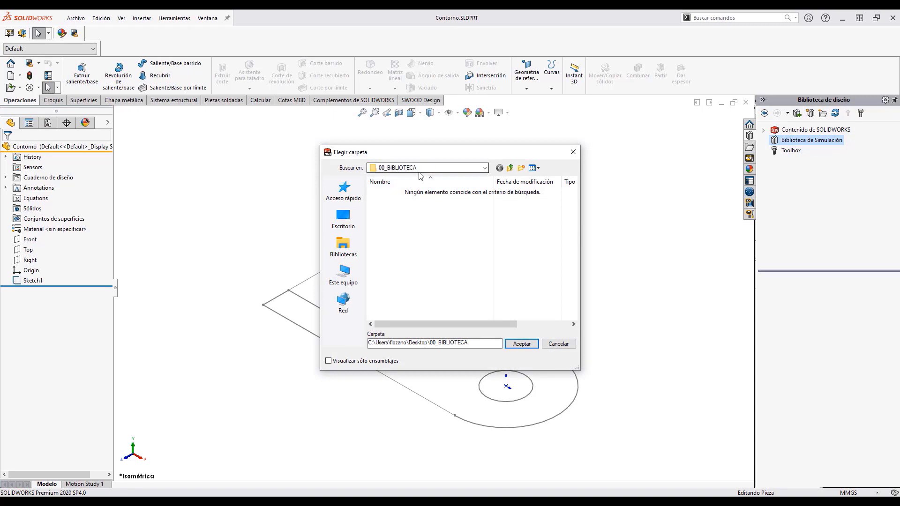
left_click(522, 345)
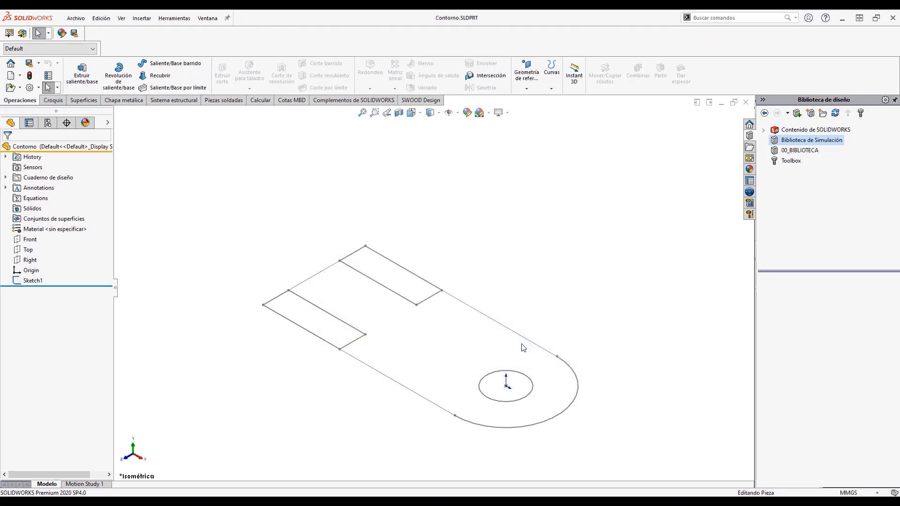
left_click(806, 155)
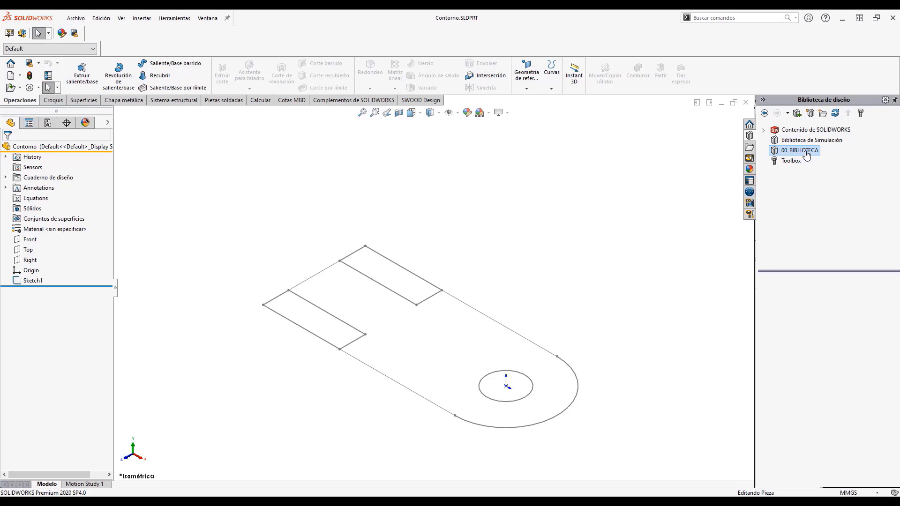
left_click(823, 112)
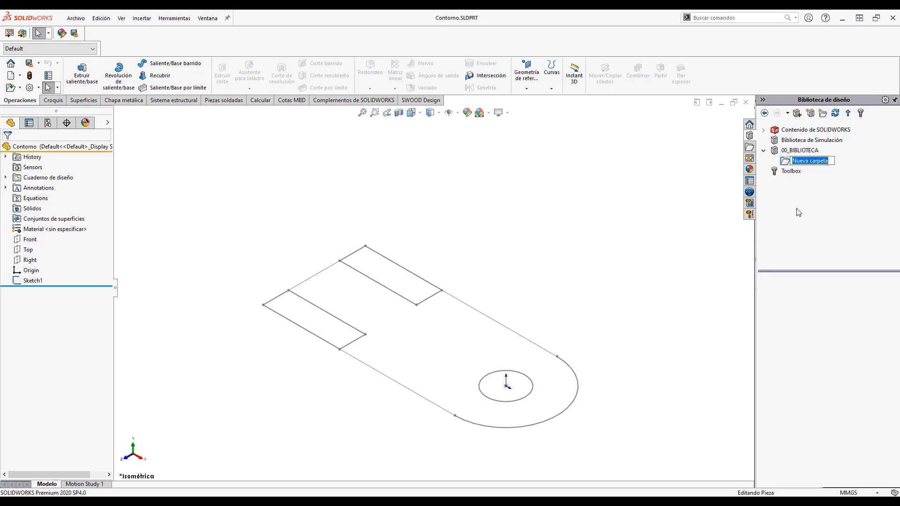
type("CROQUIS")
key("Return")
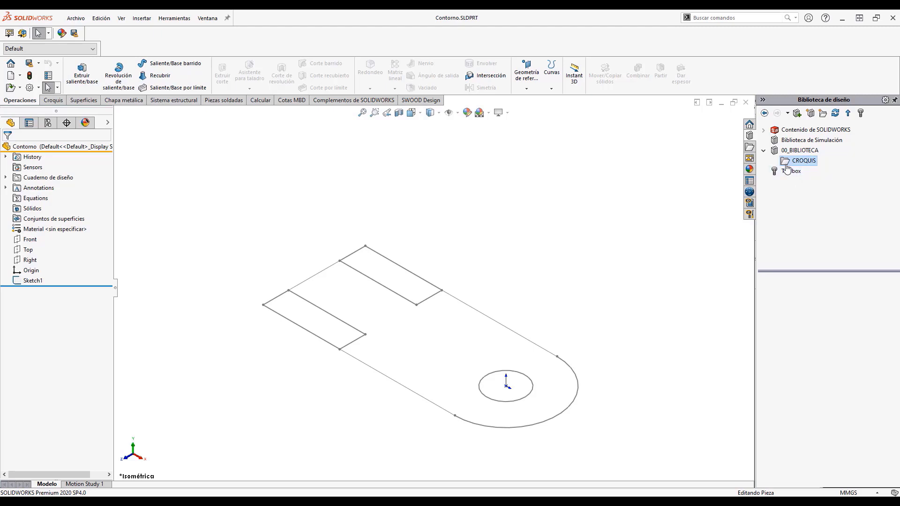
Save Sketch1 of the Contorno part to the CROQUIS library folder as Contorno, with file type Lib Feat Part (*.sldlfp)
left_click(33, 280)
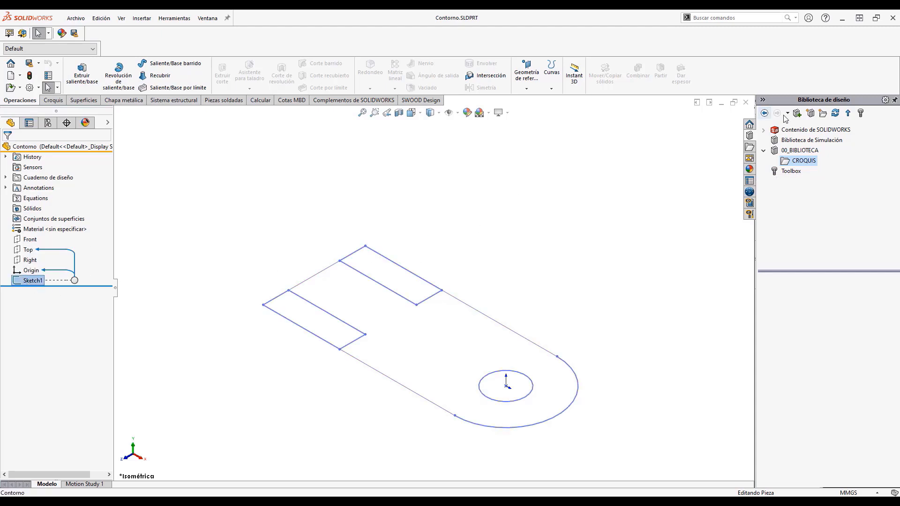
left_click(797, 115)
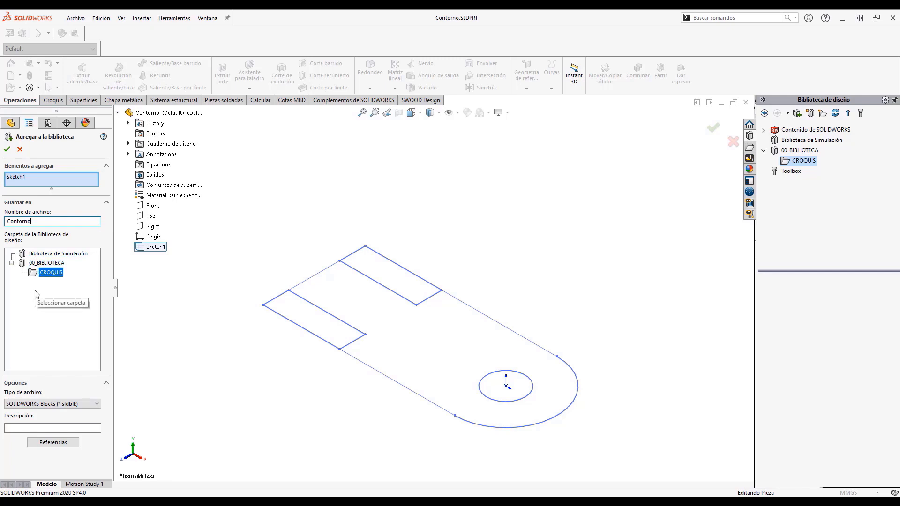
left_click(42, 404)
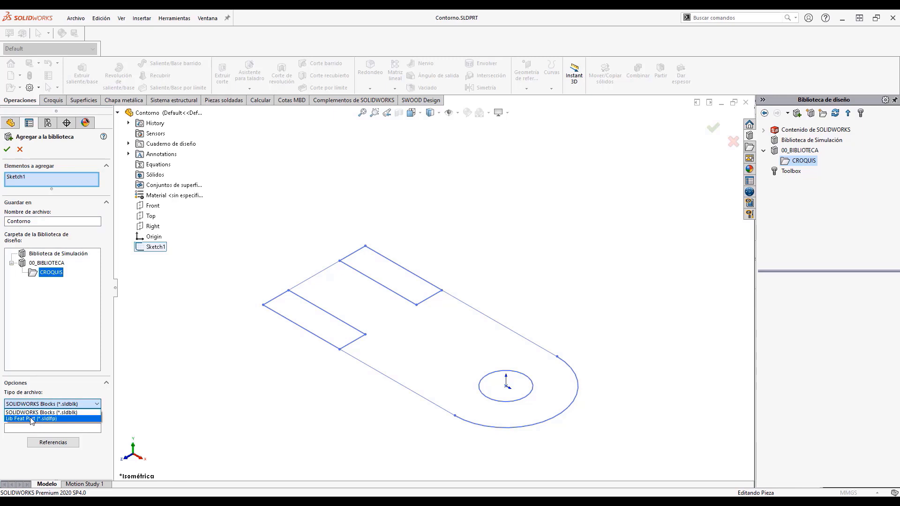
left_click(32, 419)
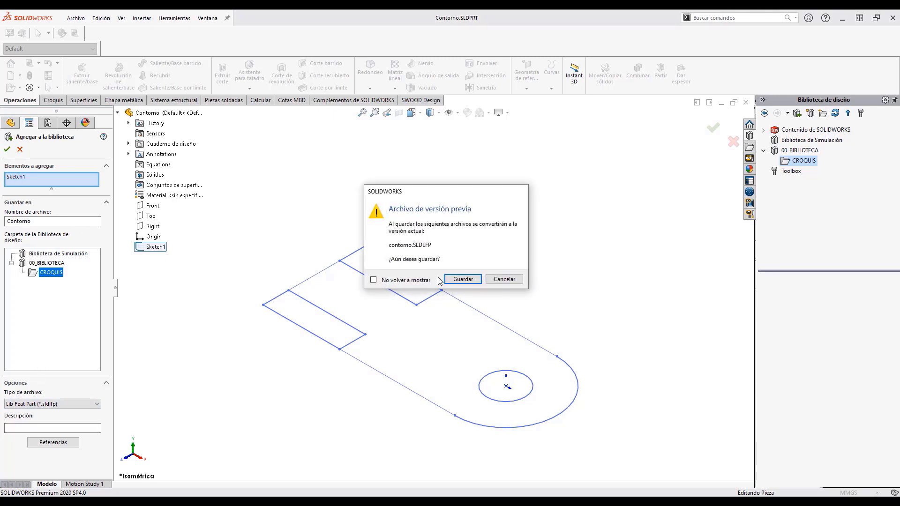
left_click(462, 279)
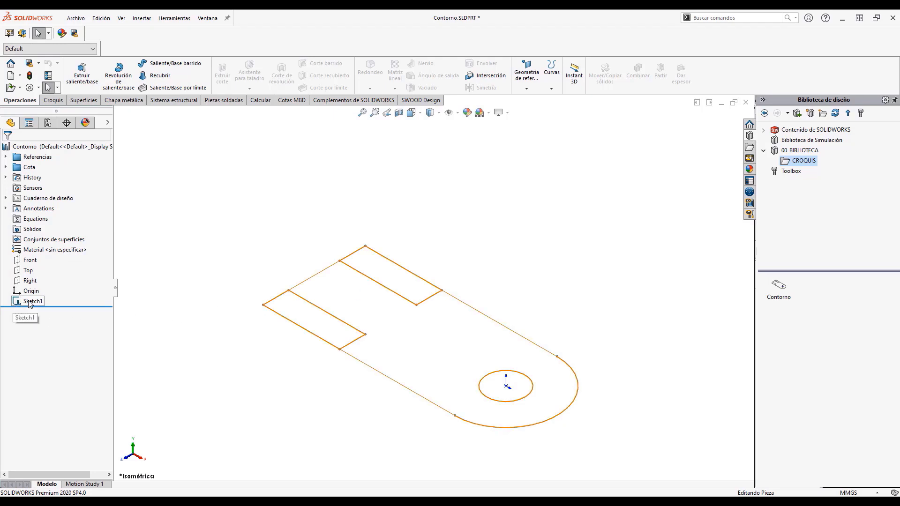
mouse_move(28, 305)
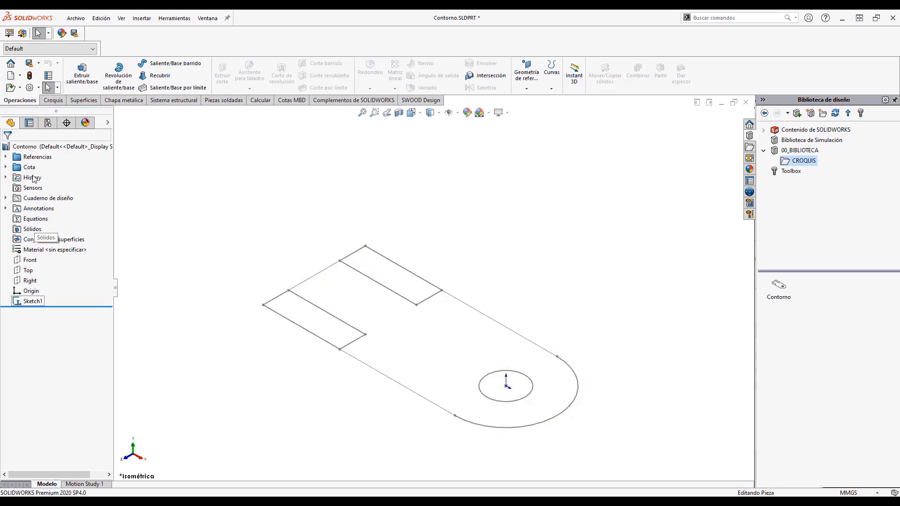
Examine the Referencias and Cota folders of the Contorno library part, including its sketch point reference and Sketch1 dimensions
left_click(5, 157)
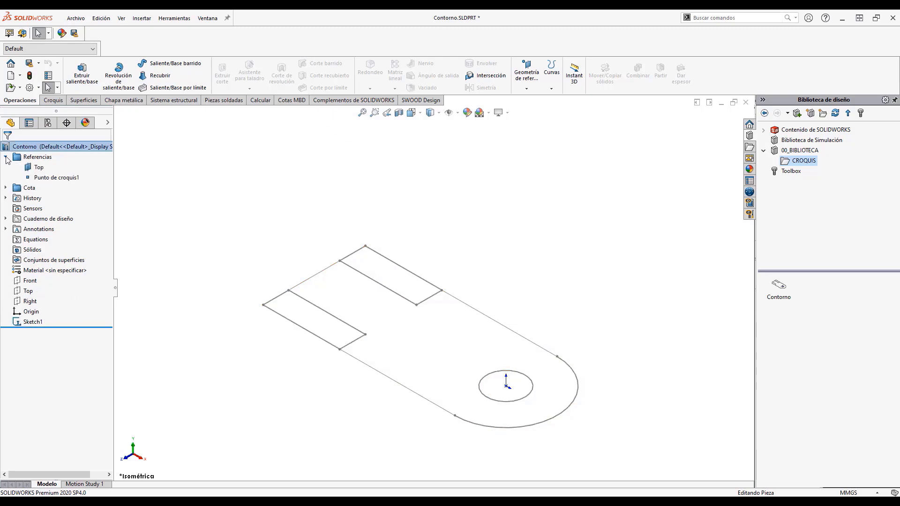
left_click(52, 178)
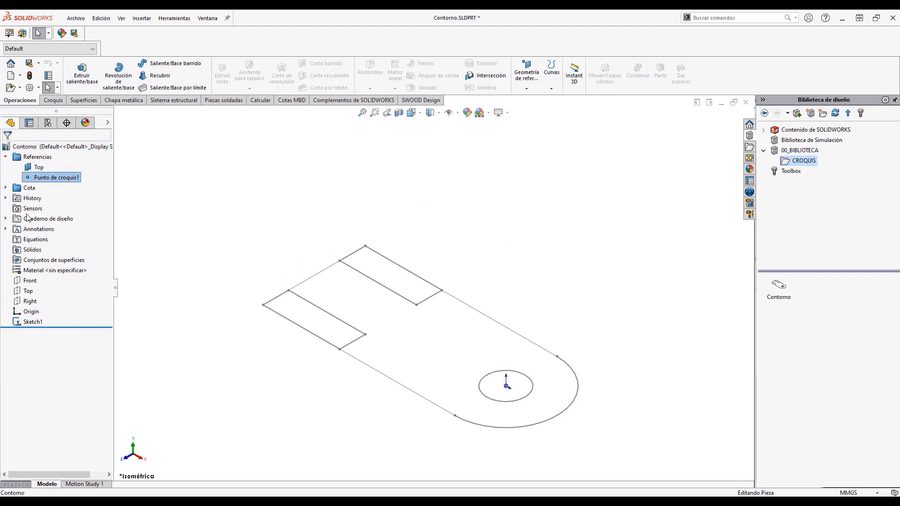
left_click(5, 188)
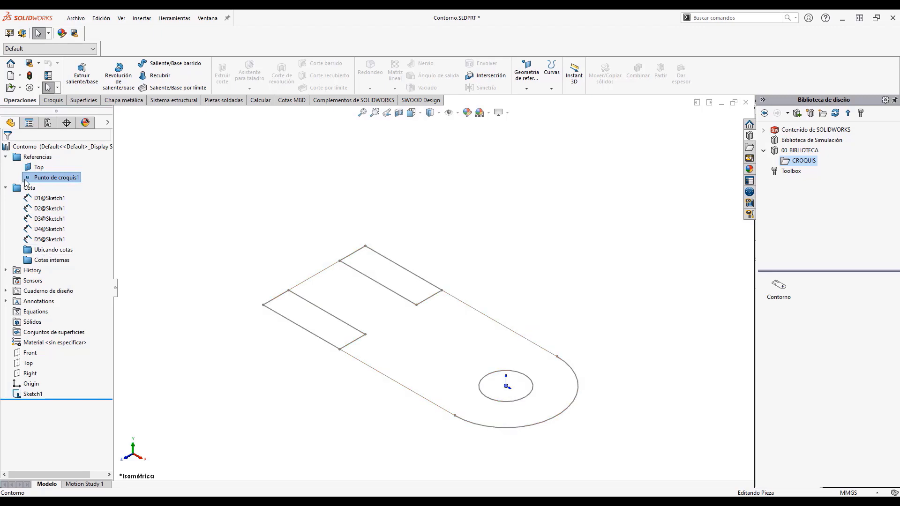
scroll(409, 396, "up", 1)
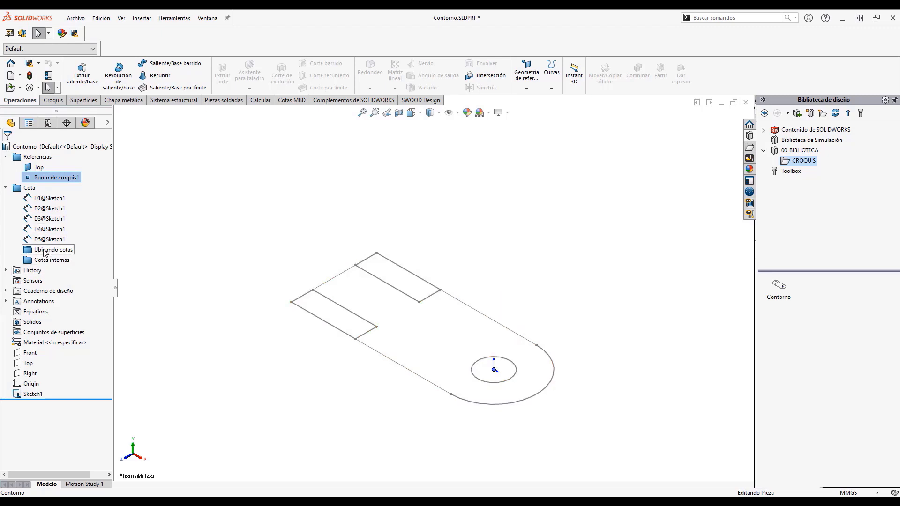
Close the Contorno part, saving all modified documents and accepting conversion of the library file to the current version
left_click(745, 103)
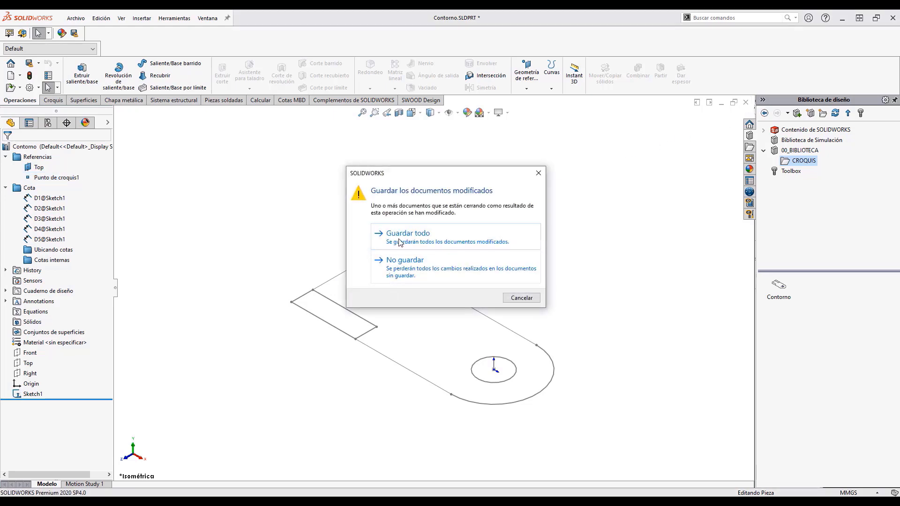
left_click(399, 243)
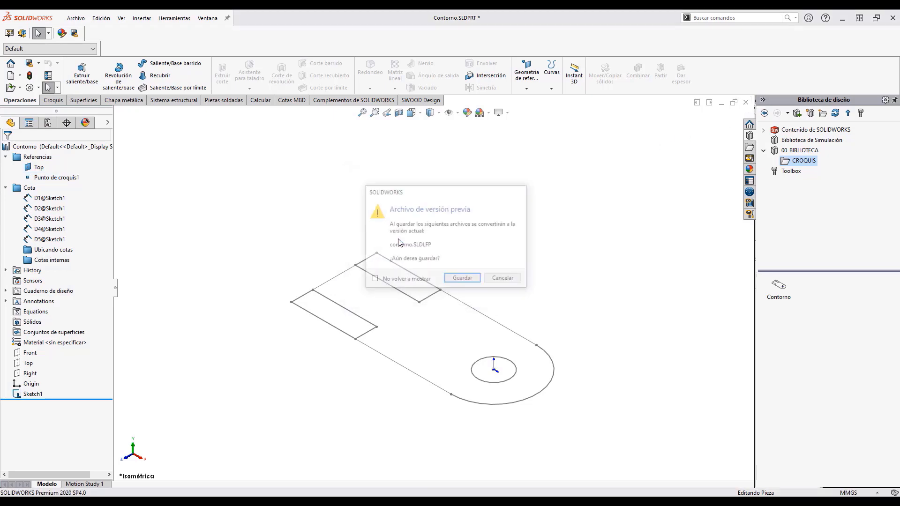
left_click(452, 279)
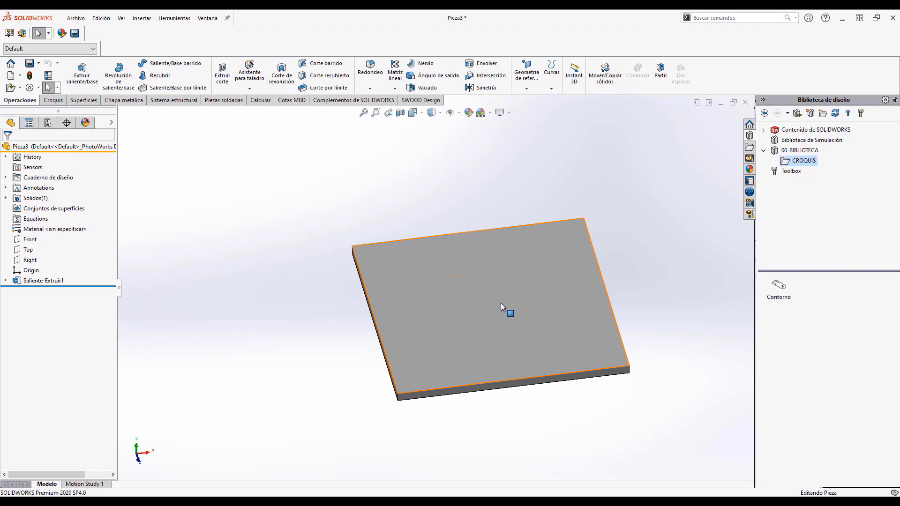
Sketch a single point on the plate's large upper face at about X 50.6, Y 72 mm, and exit the sketch
left_click(510, 281)
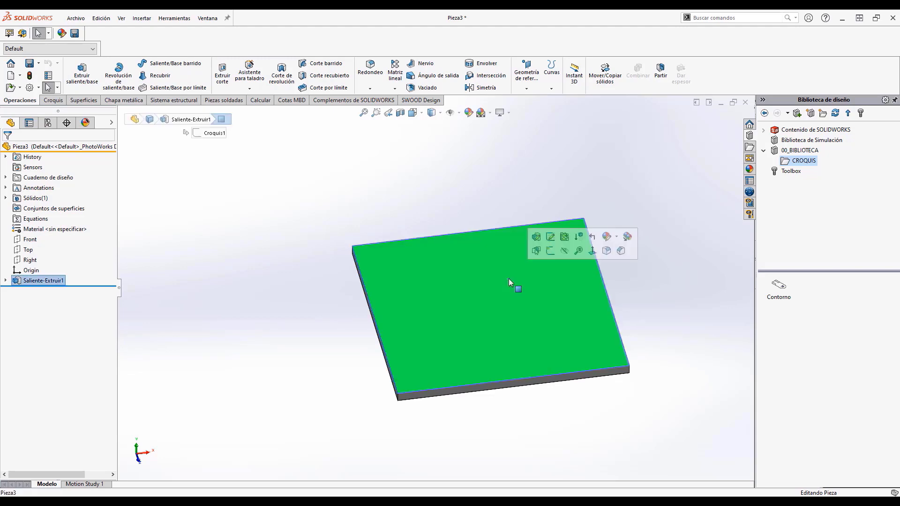
left_click(548, 254)
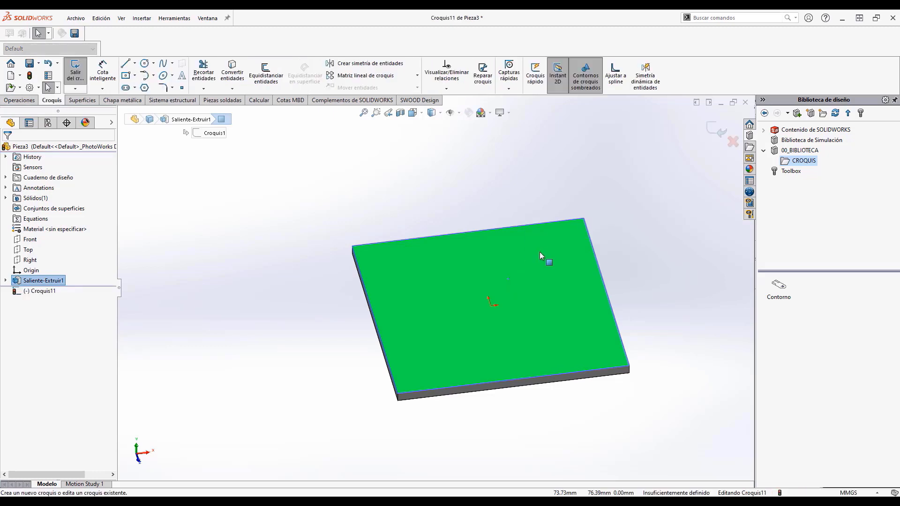
left_click(181, 89)
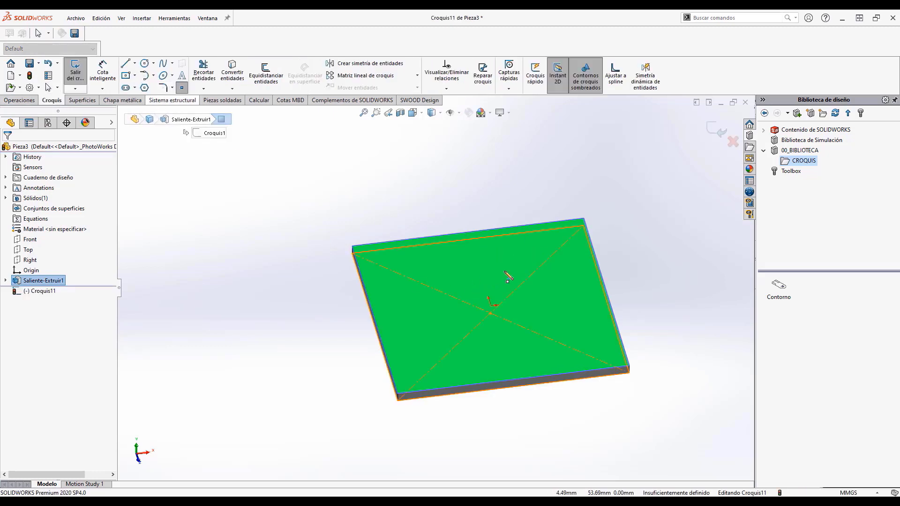
left_click(524, 257)
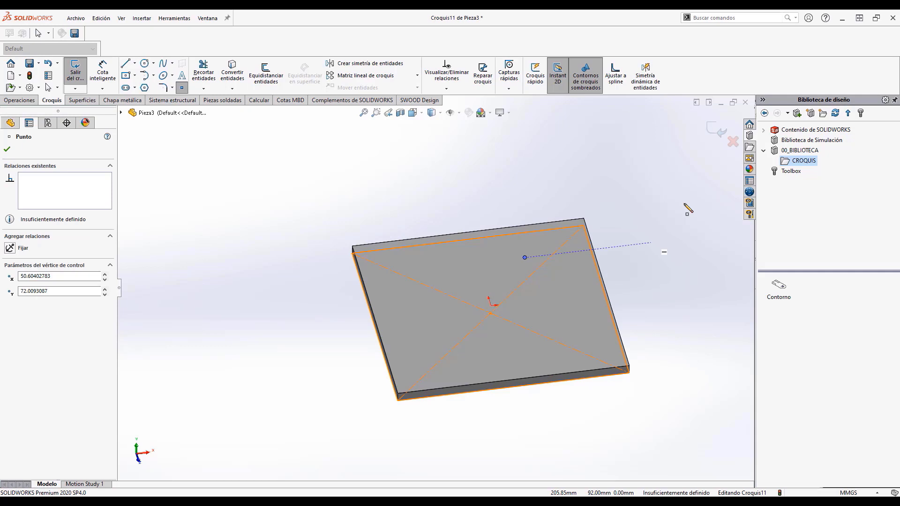
left_click(716, 131)
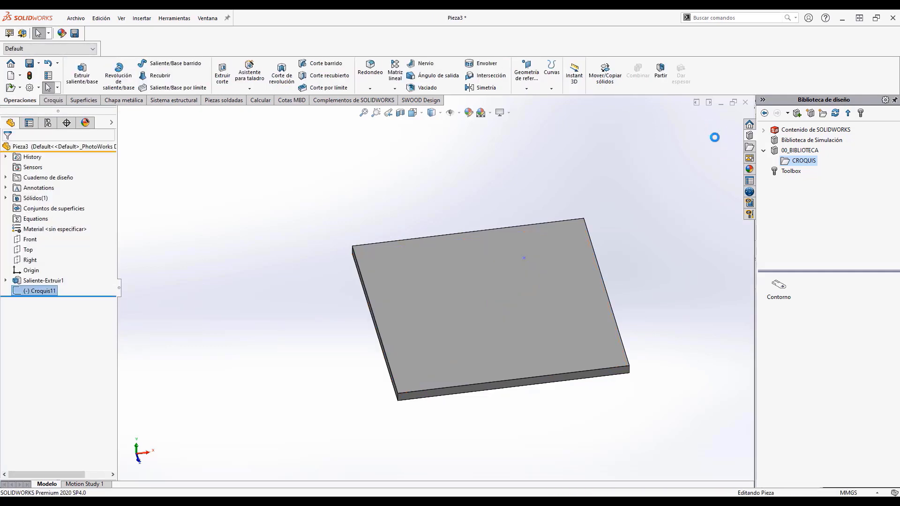
Insert the Contorno library sketch on the plate's upper face and locate it at the sketched point
left_click(780, 287)
left_click_drag(784, 289, 498, 300)
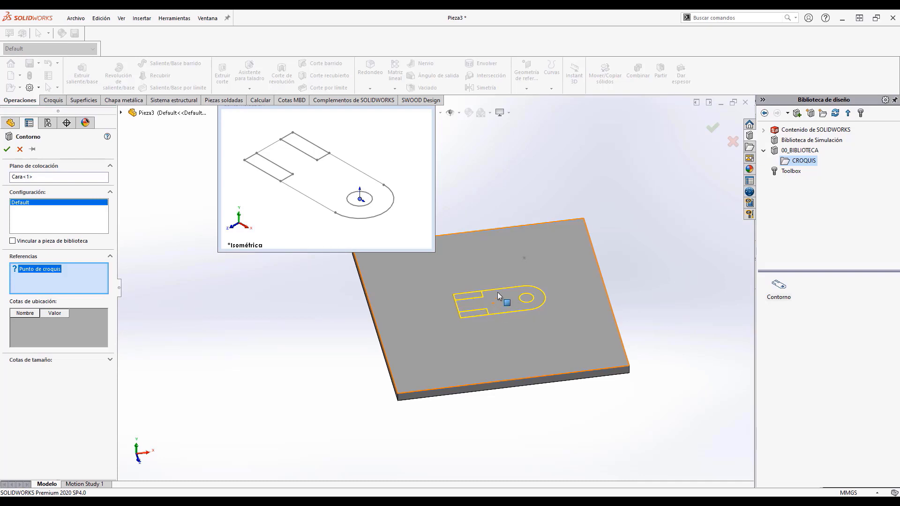
left_click(525, 258)
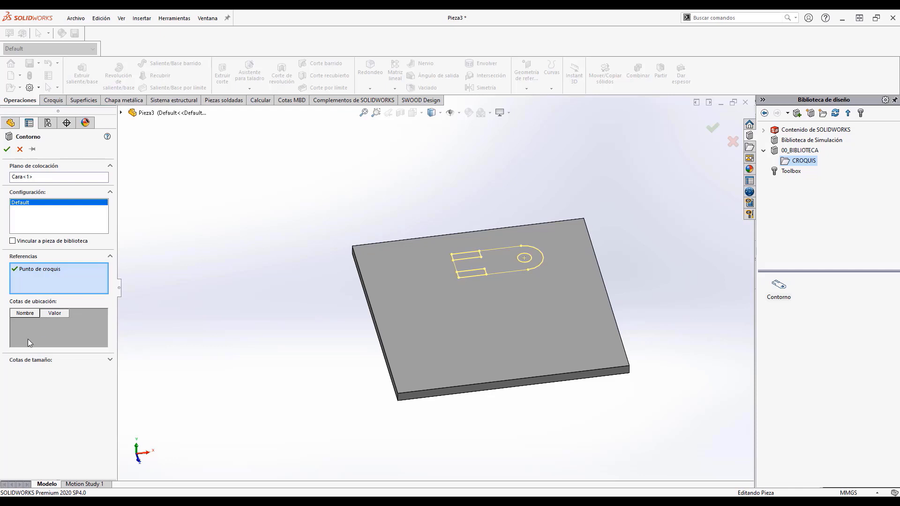
Override the size dimensions of the inserted Contorno, setting D2 to 50 mm, and accept the library feature
left_click(58, 360)
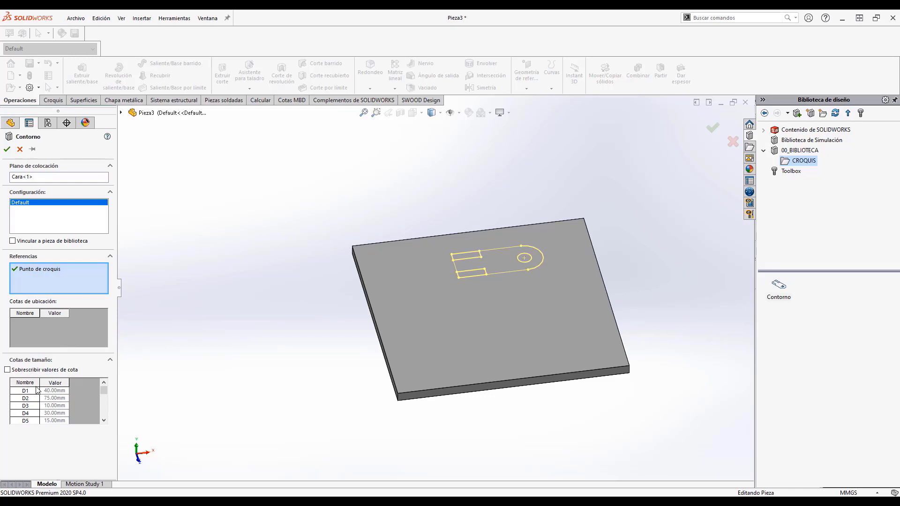
left_click(7, 369)
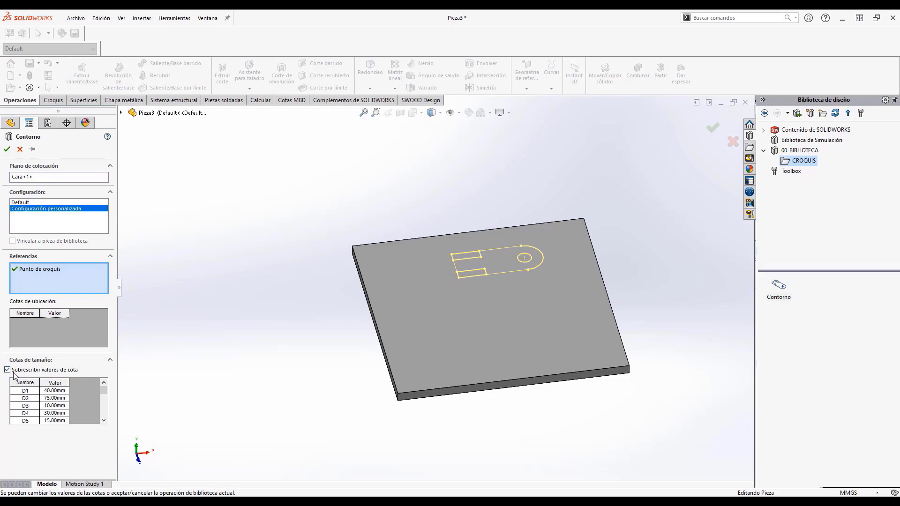
left_click(54, 399)
double_click(52, 398)
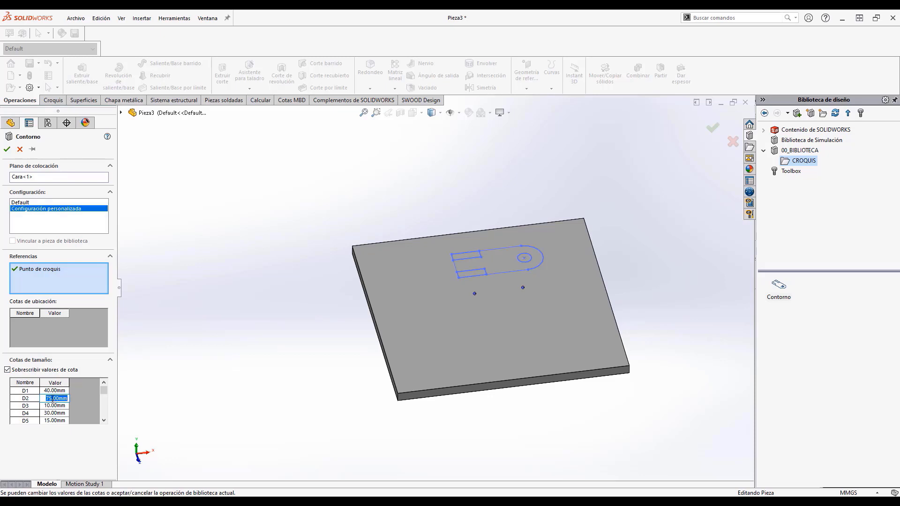
type("50")
key("Return")
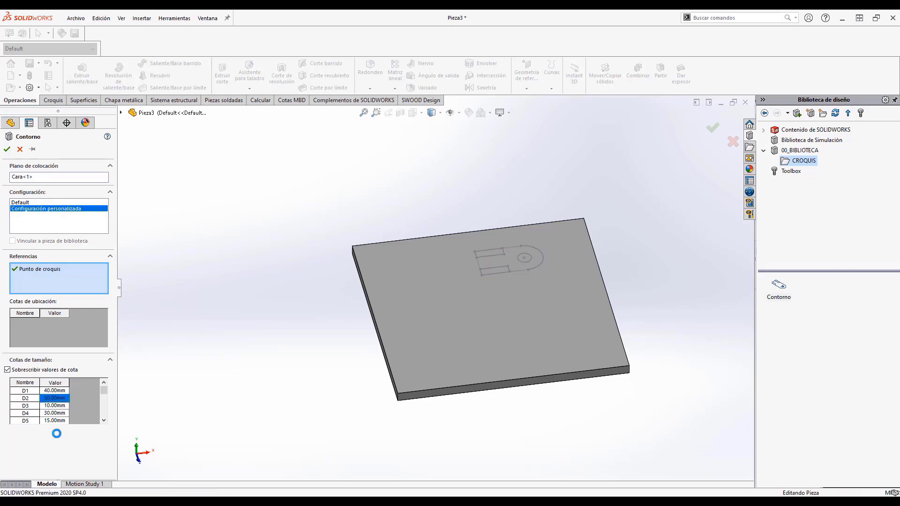
left_click(6, 149)
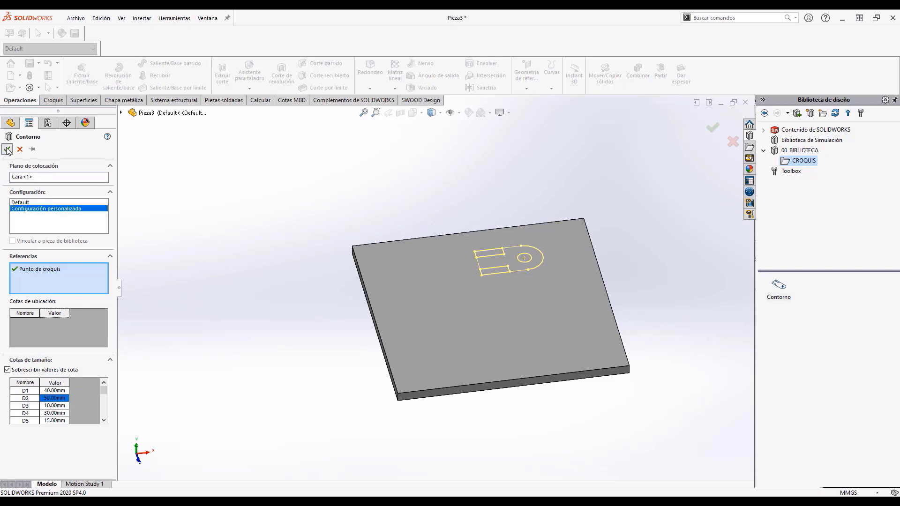
scroll(550, 239, "down", 3)
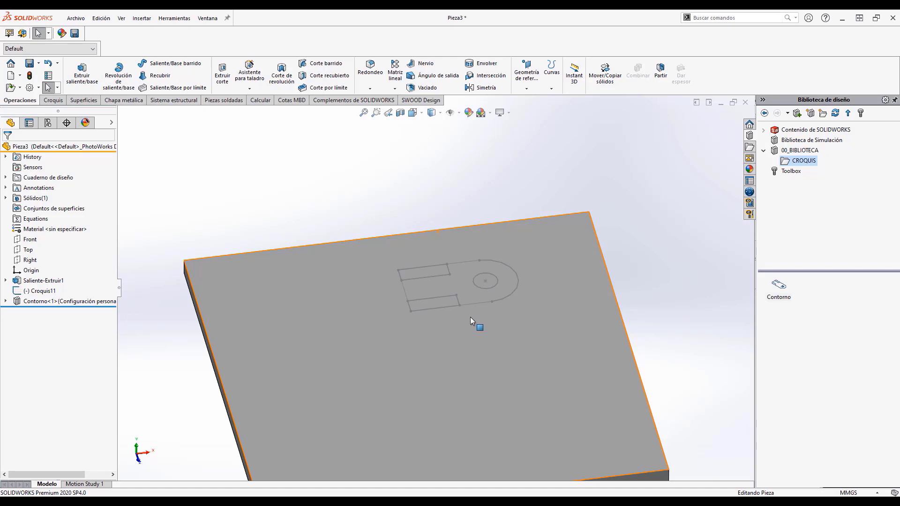
scroll(484, 347, "up", 2)
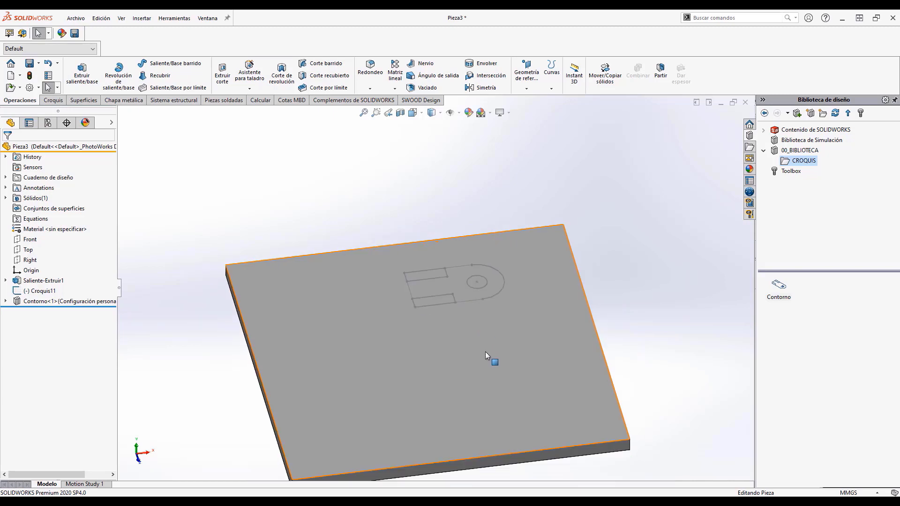
scroll(485, 352, "up", 1)
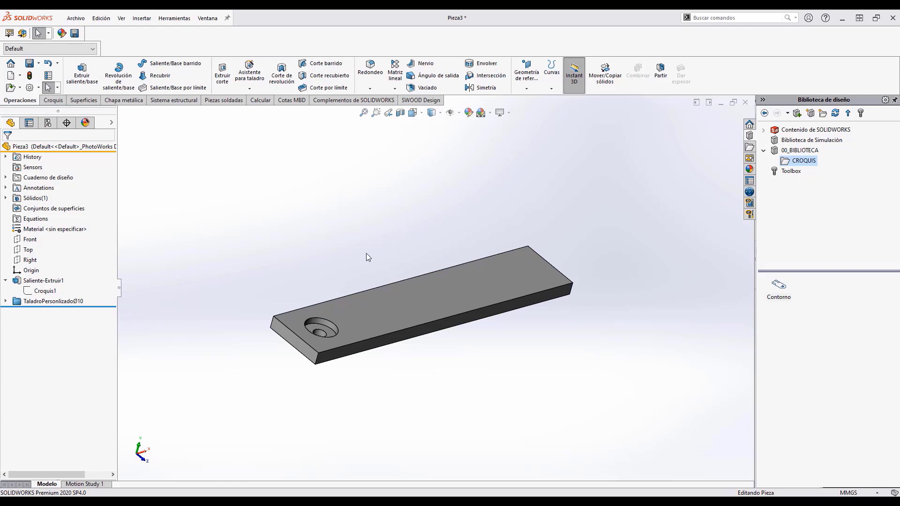
Examine the Cabeza and Taladro features inside the TaladroPersonlizadoØ10 folder on the long plate
middle_click_drag(367, 257, 345, 237)
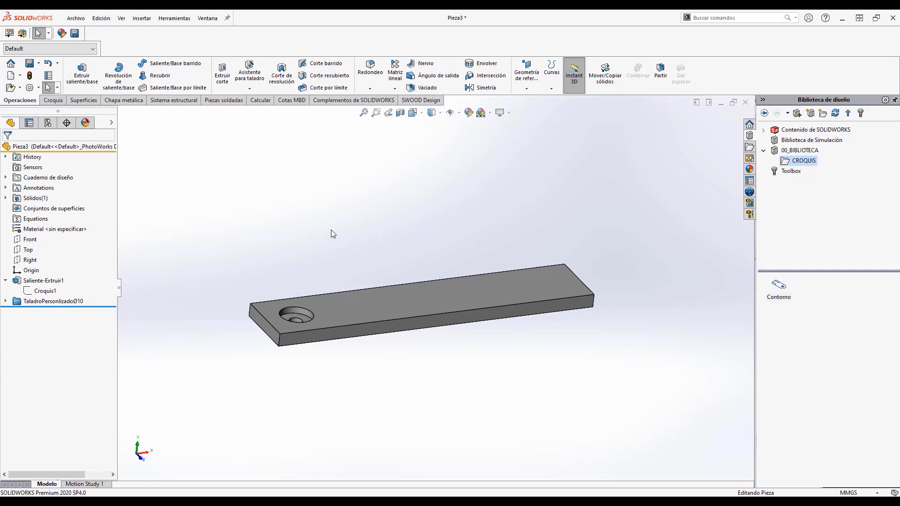
middle_click_drag(331, 229, 318, 270)
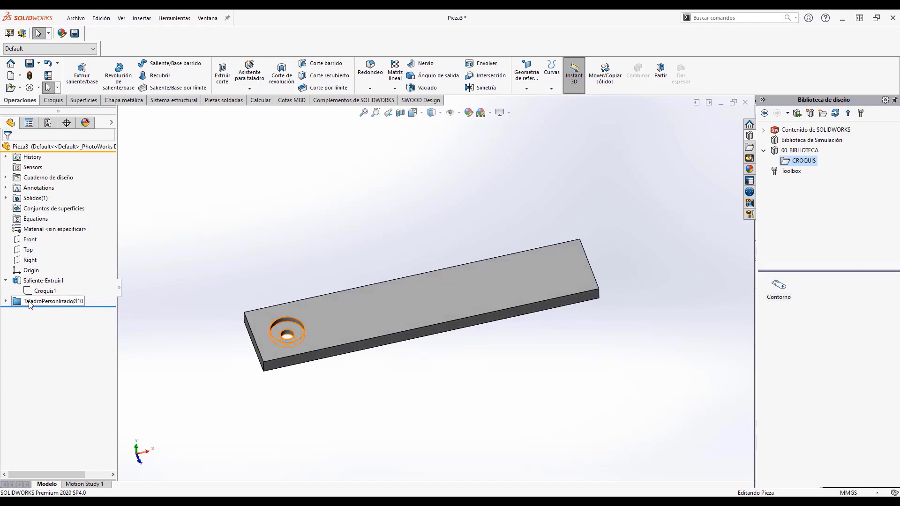
left_click(5, 301)
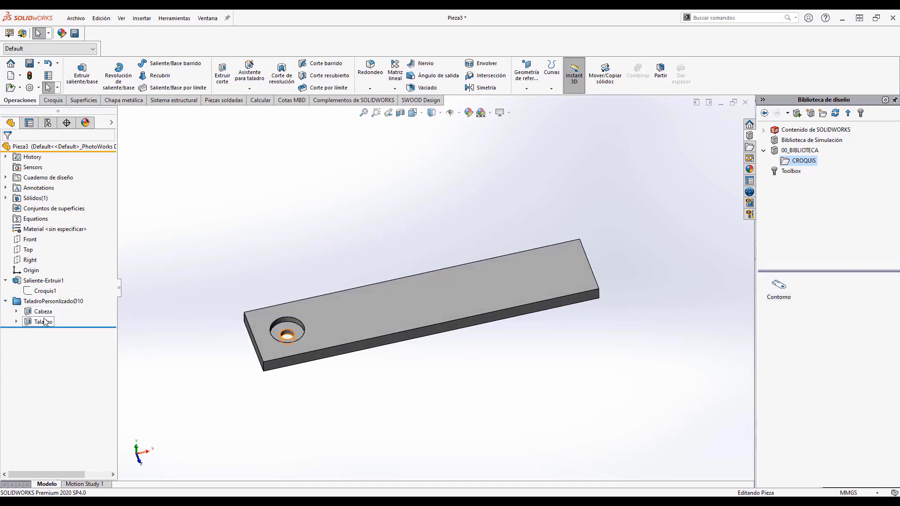
left_click(45, 315)
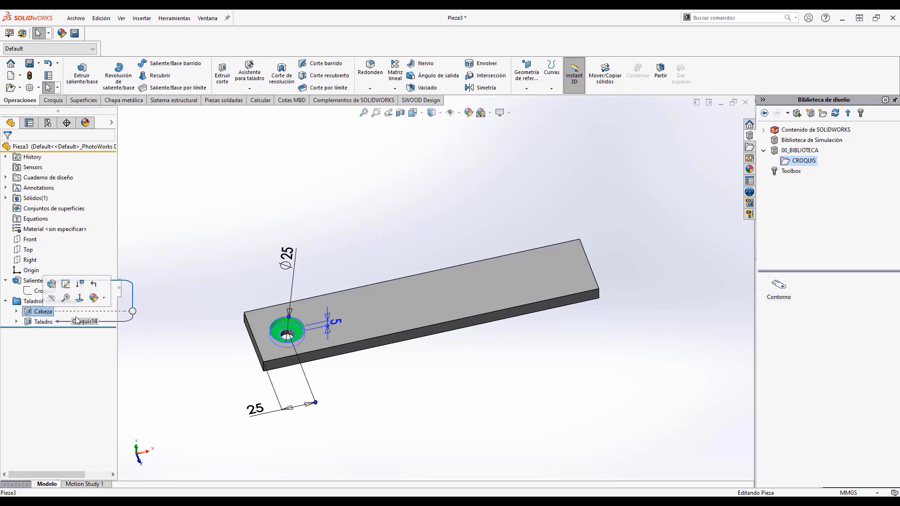
middle_click_drag(221, 363, 231, 389)
left_click(226, 278)
middle_click_drag(252, 337, 248, 290)
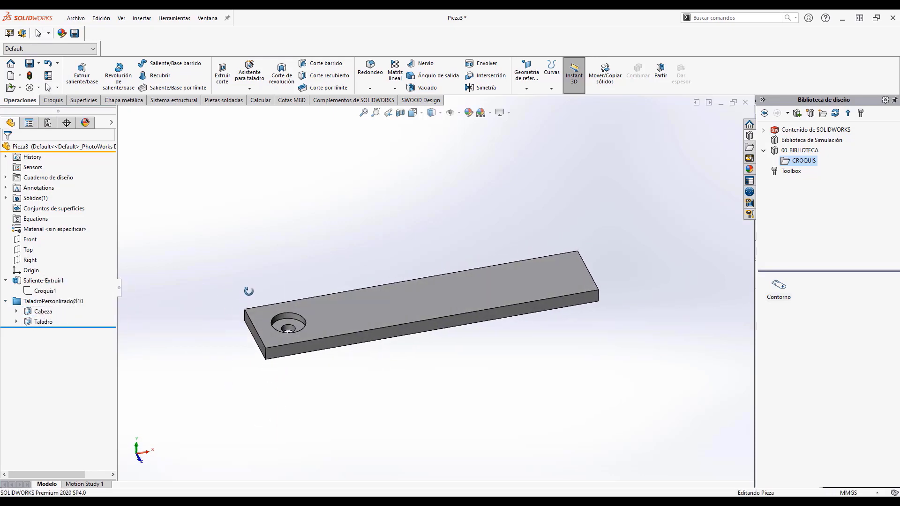
scroll(328, 330, "down", 2)
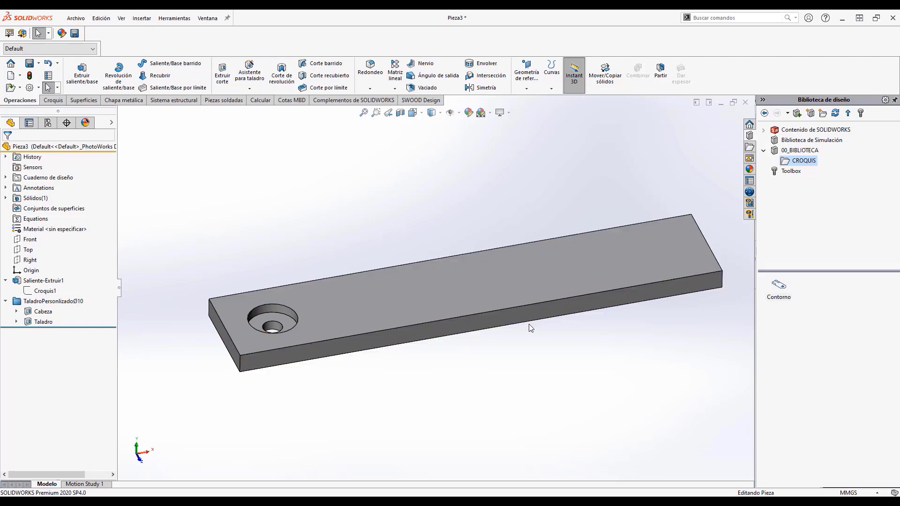
scroll(520, 324, "up", 2)
Start a linear pattern with the Right plane as the reference for Direction 1
left_click(395, 66)
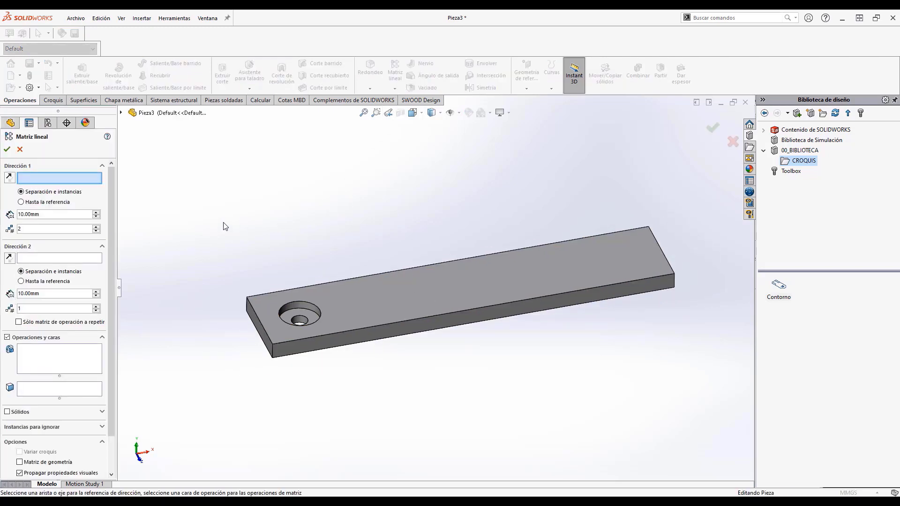
left_click(120, 112)
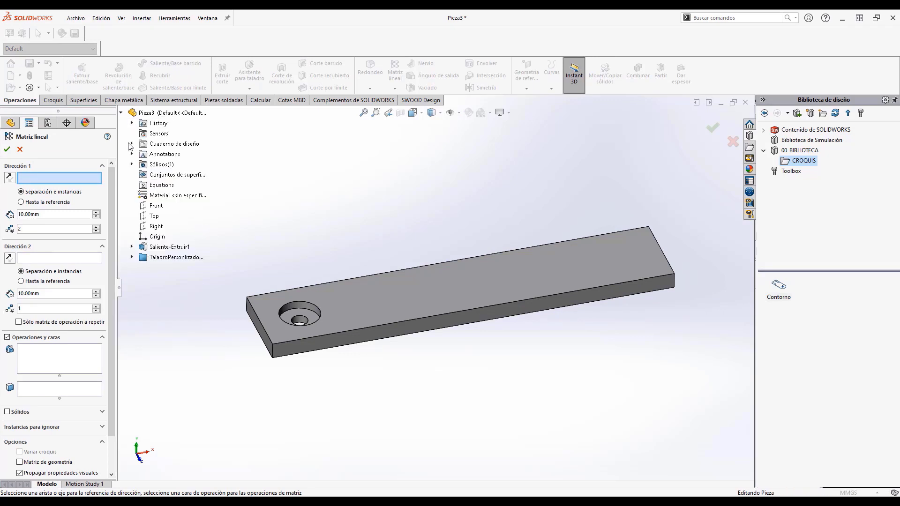
left_click(156, 226)
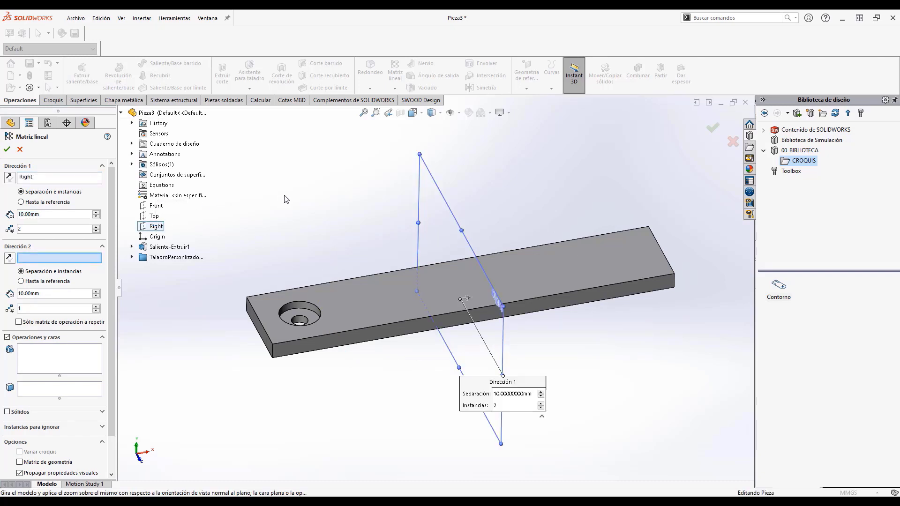
scroll(299, 219, "up", 3)
Choose the Cabeza and Taladro features from the TaladroPersonlizadoØ10 folder as the features to pattern
left_click(45, 357)
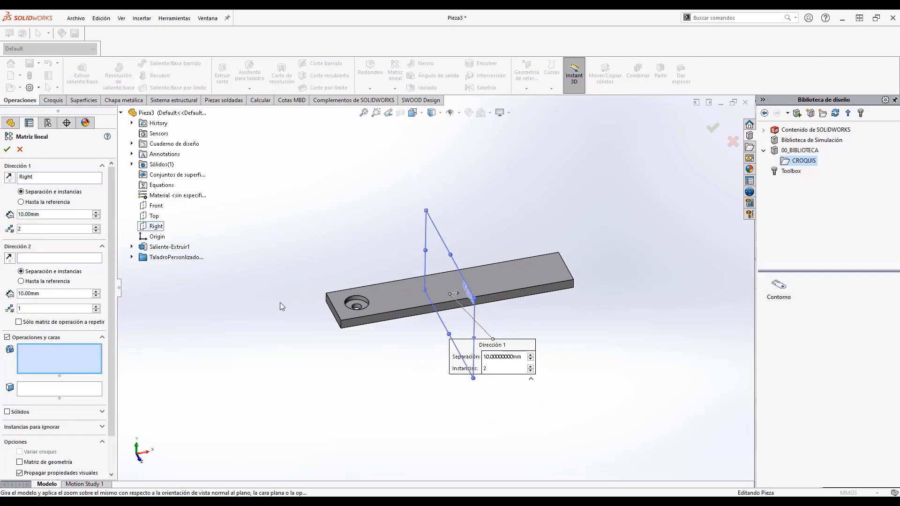
scroll(354, 299, "down", 5)
scroll(391, 304, "down", 1)
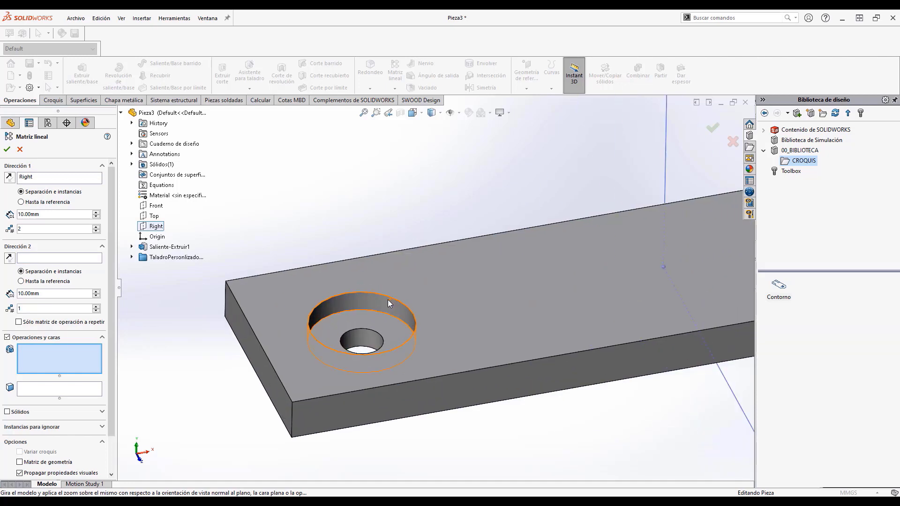
left_click(132, 257)
left_click(164, 269)
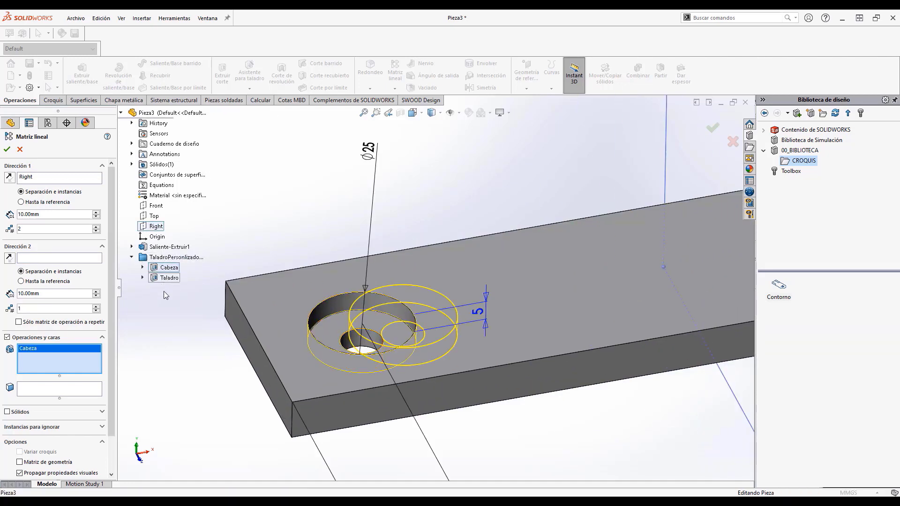
left_click(168, 278)
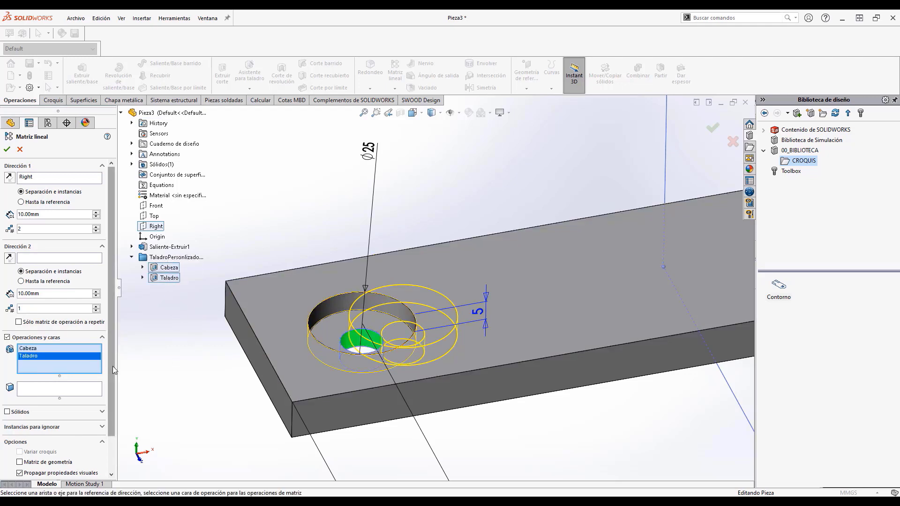
Set Direction 1 of the linear pattern to extend up to a reference, using the plate's far end face
left_click_drag(112, 367, 113, 410)
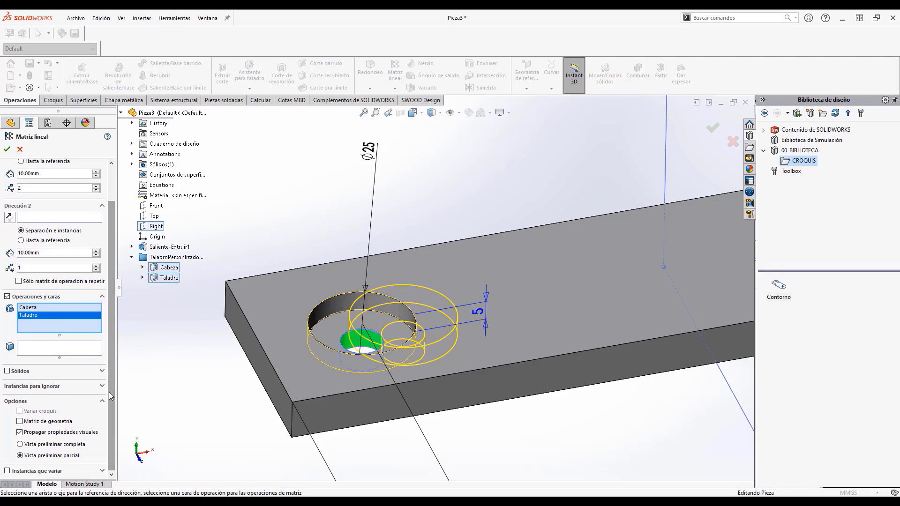
left_click_drag(112, 280, 119, 253)
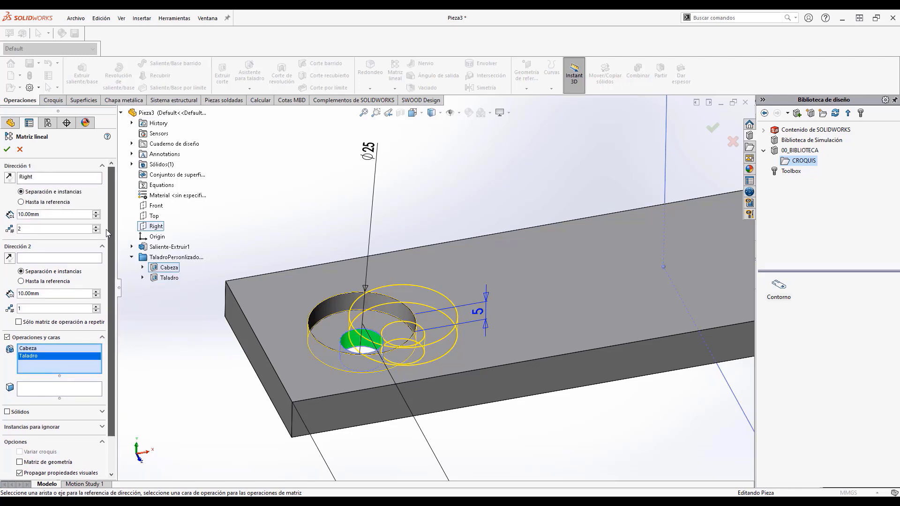
left_click(22, 202)
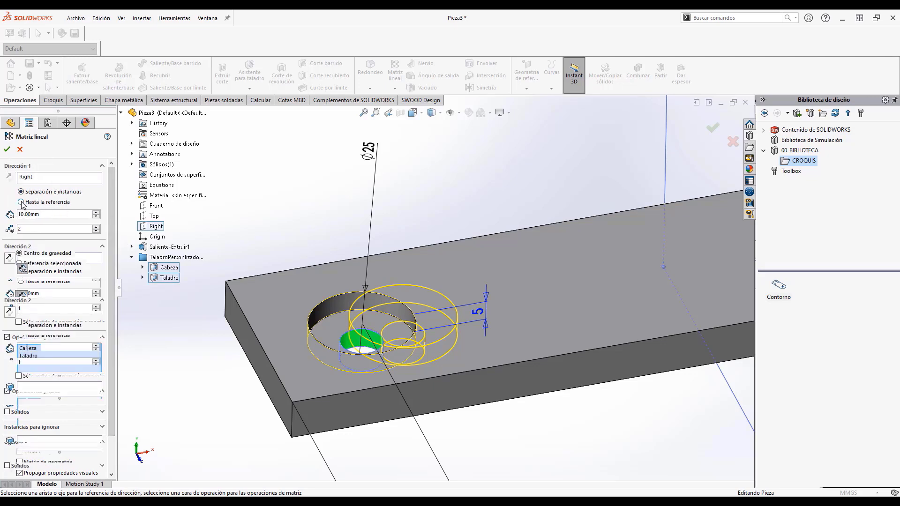
scroll(418, 218, "up", 8)
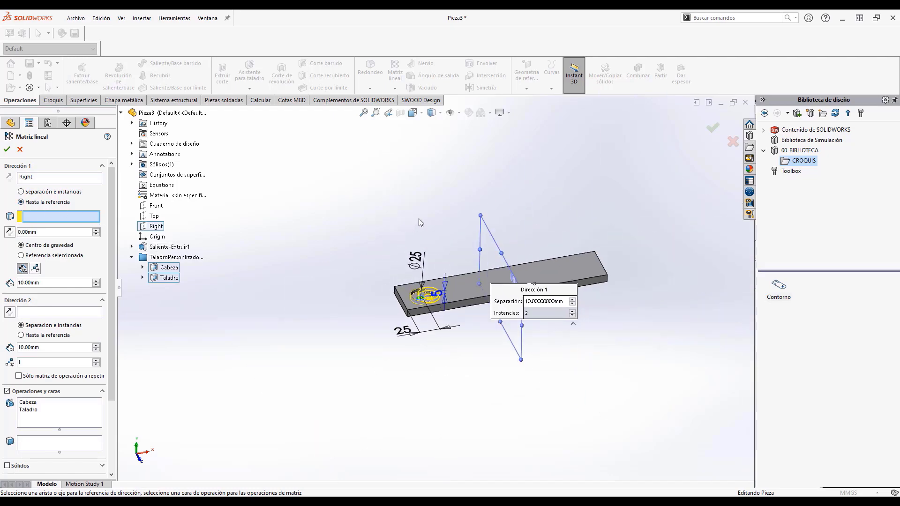
middle_click_drag(418, 219, 522, 289)
scroll(522, 288, "down", 5)
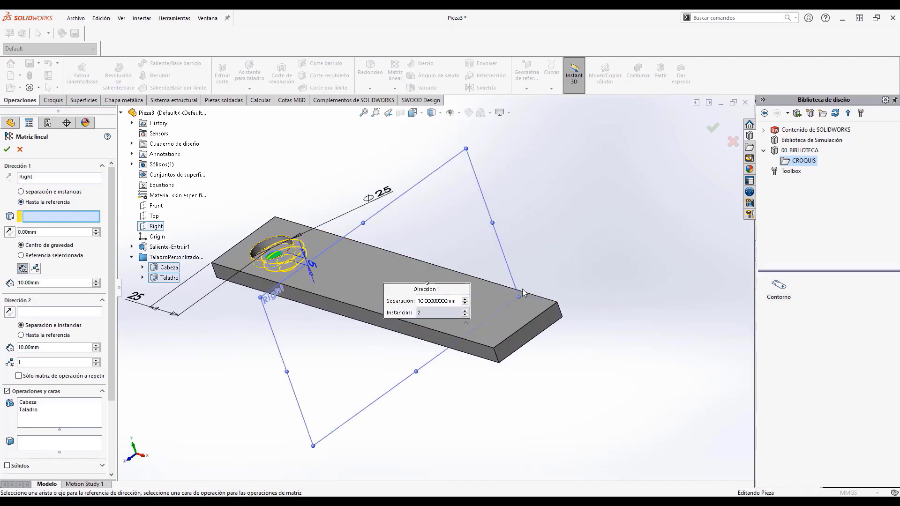
scroll(522, 289, "down", 5)
left_click(544, 361)
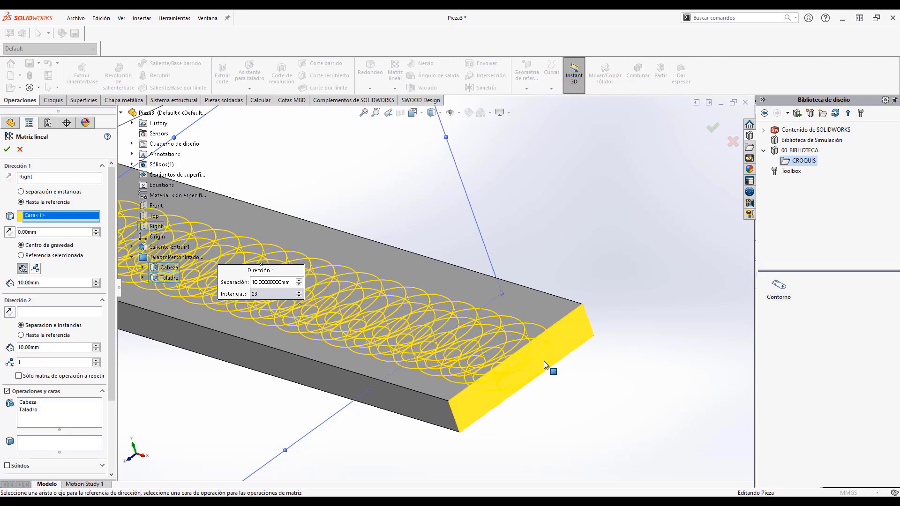
Set the Direction 1 spacing between the patterned holes to 100 mm
scroll(501, 324, "up", 2)
scroll(472, 369, "up", 5)
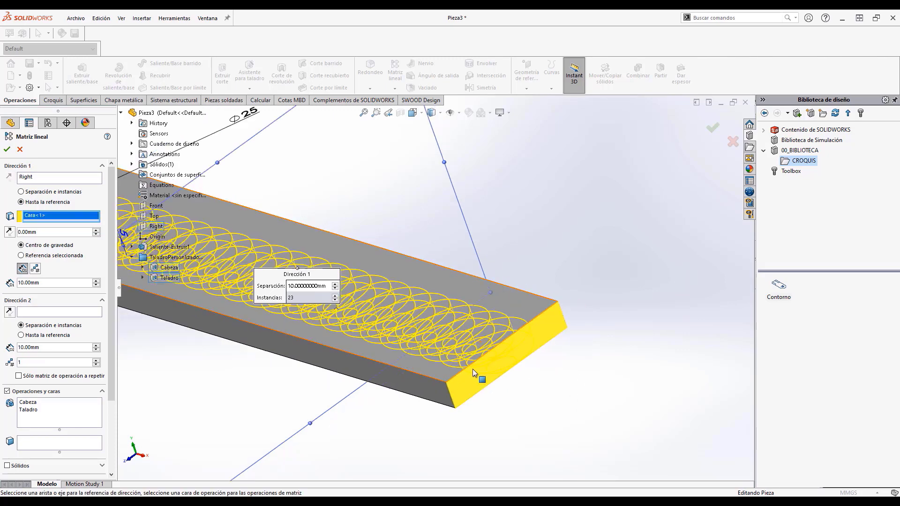
middle_click_drag(339, 344, 445, 367)
scroll(387, 294, "down", 3)
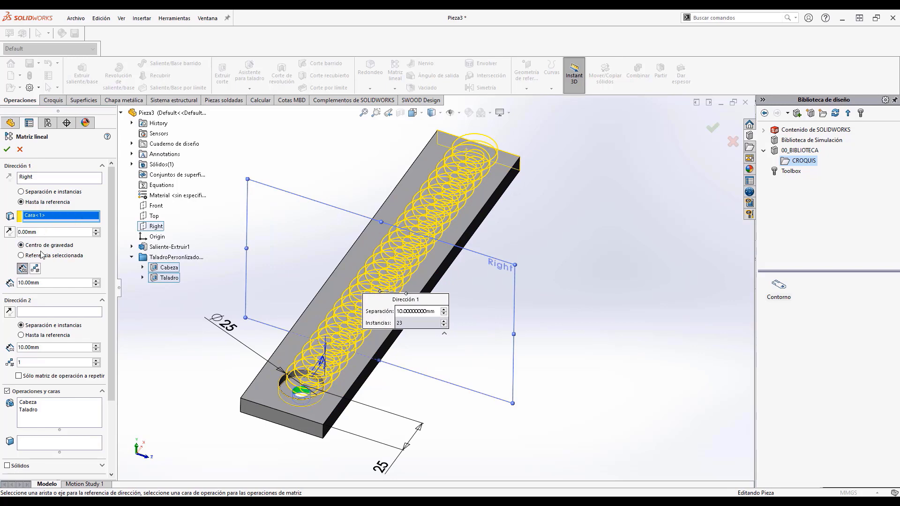
scroll(313, 396, "down", 5)
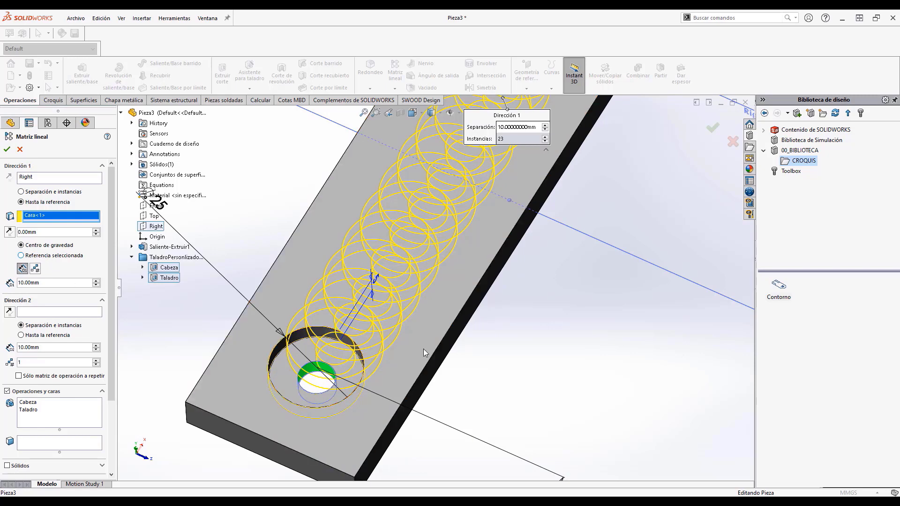
left_click(54, 282)
left_click_drag(44, 284, 2, 290)
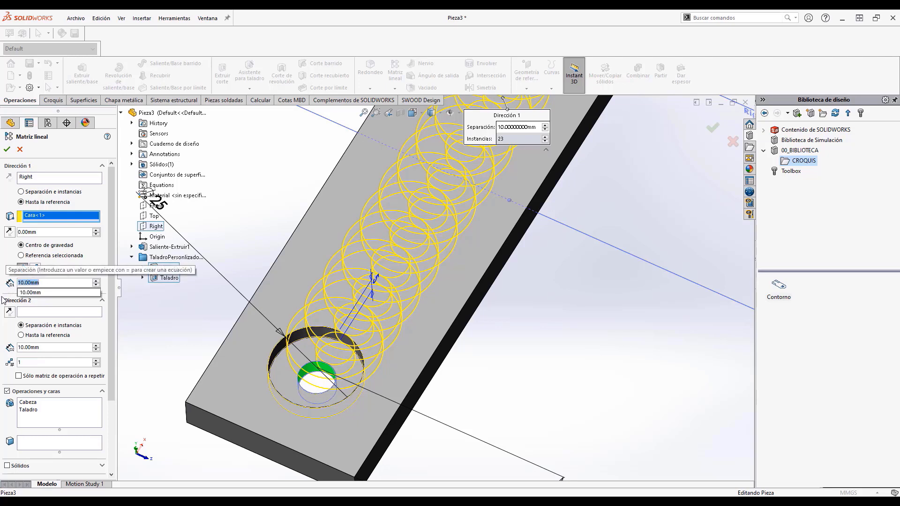
type("100")
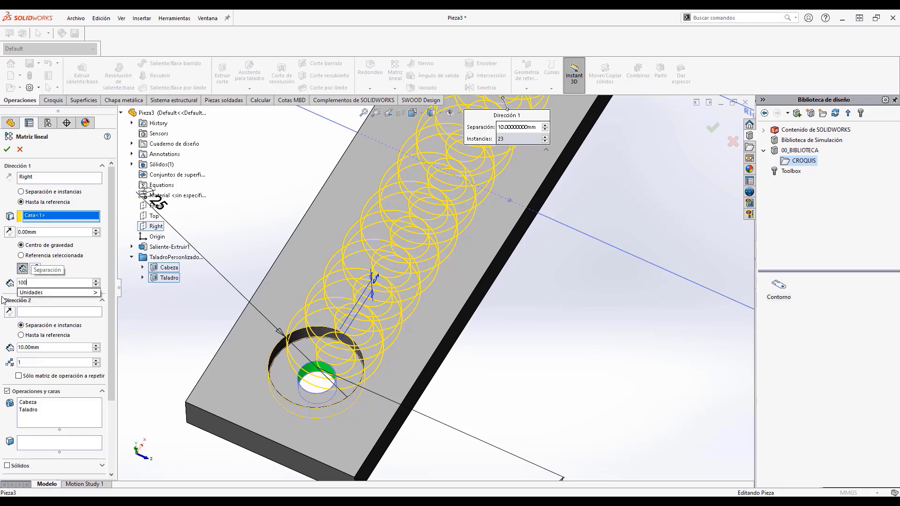
key("Return")
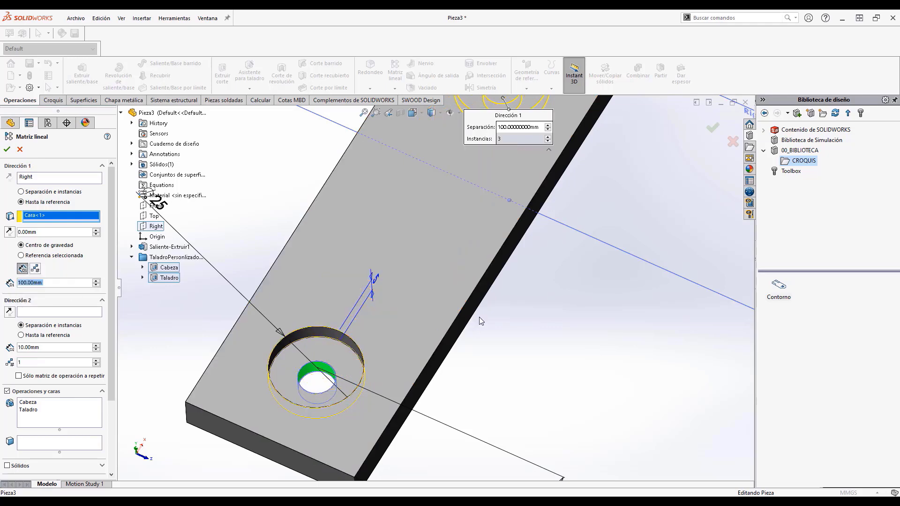
Set the offset from the end face to 25 mm, define the pattern by 3 instances, and accept it
scroll(479, 317, "up", 10)
scroll(479, 252, "down", 5)
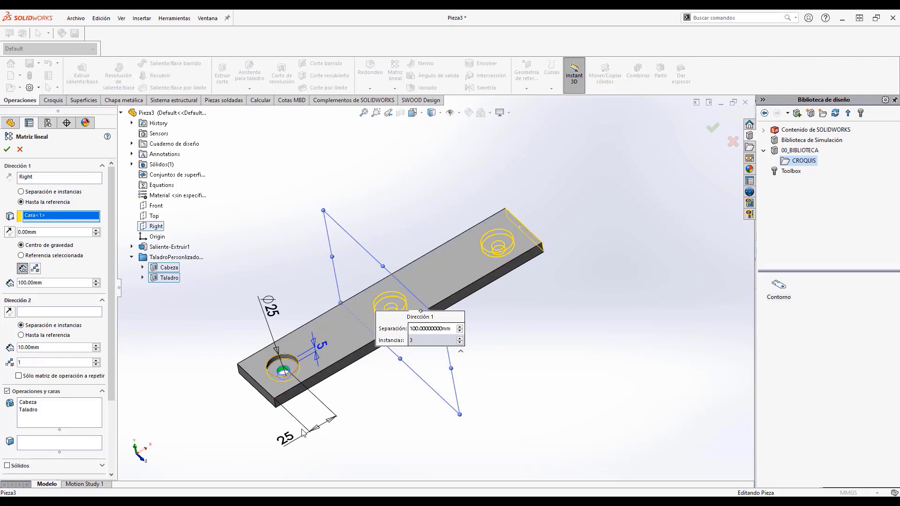
left_click(45, 232)
type("25")
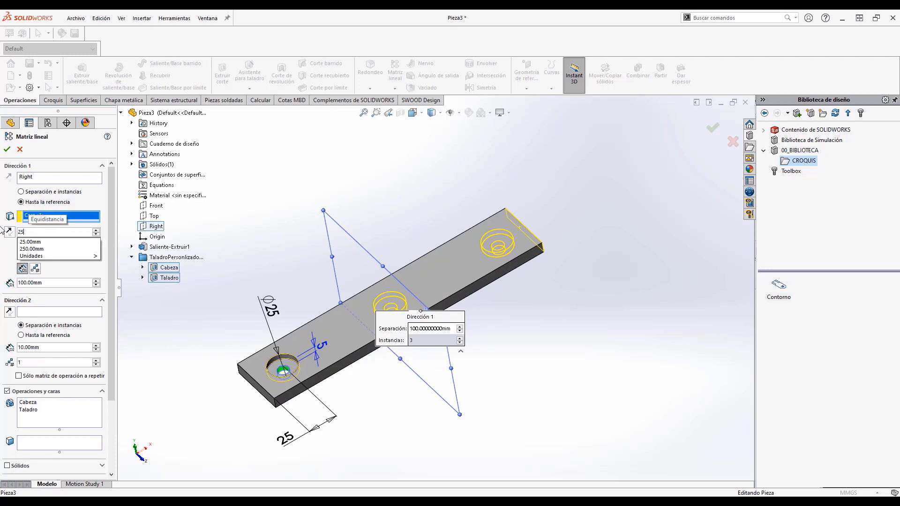
key("Return")
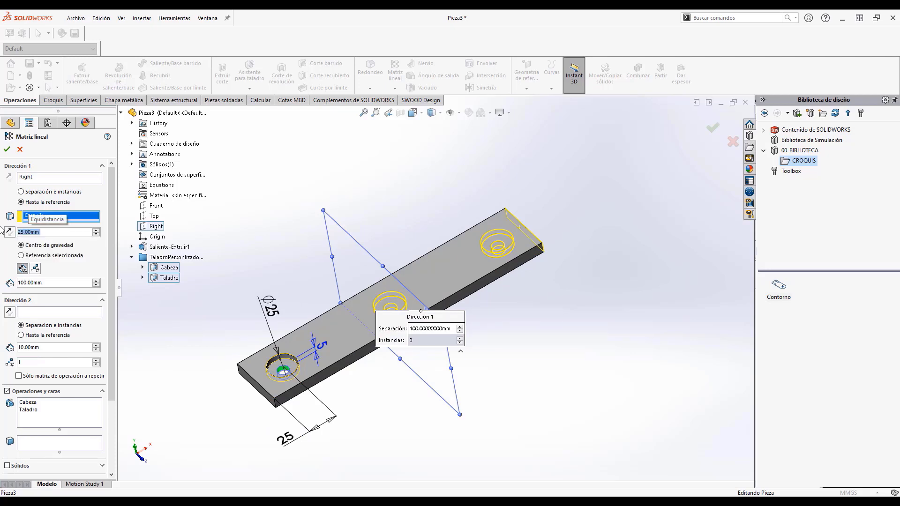
left_click(35, 269)
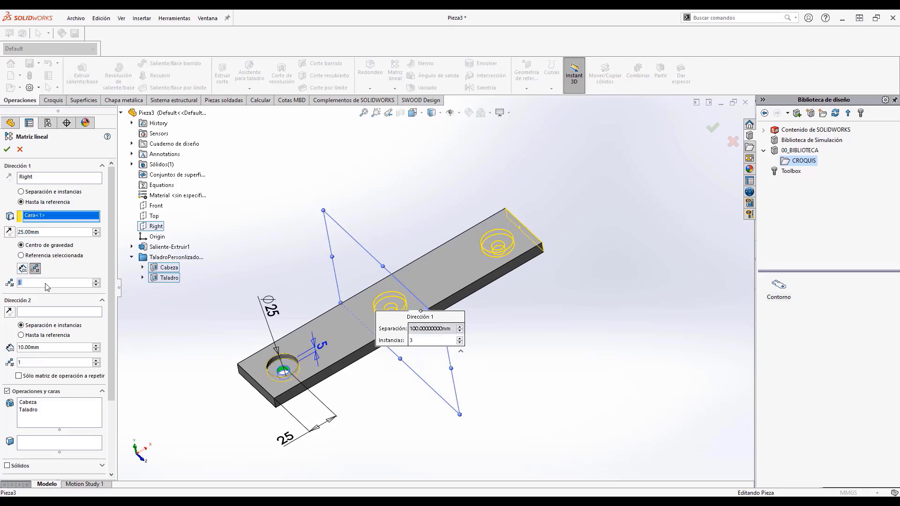
left_click(7, 156)
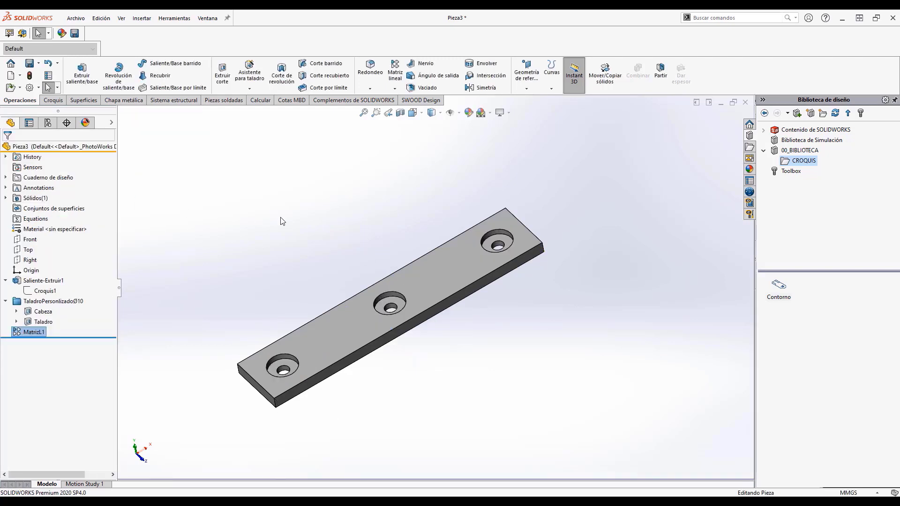
Stretch the plate's length dimension in Croquis1 to about 602 mm directly on the model
middle_click_drag(367, 259, 380, 240)
left_click(564, 76)
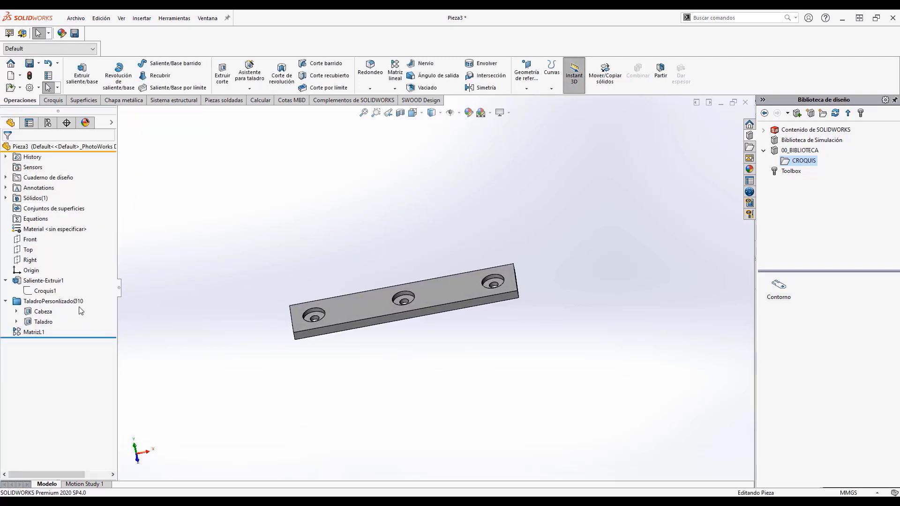
double_click(39, 291)
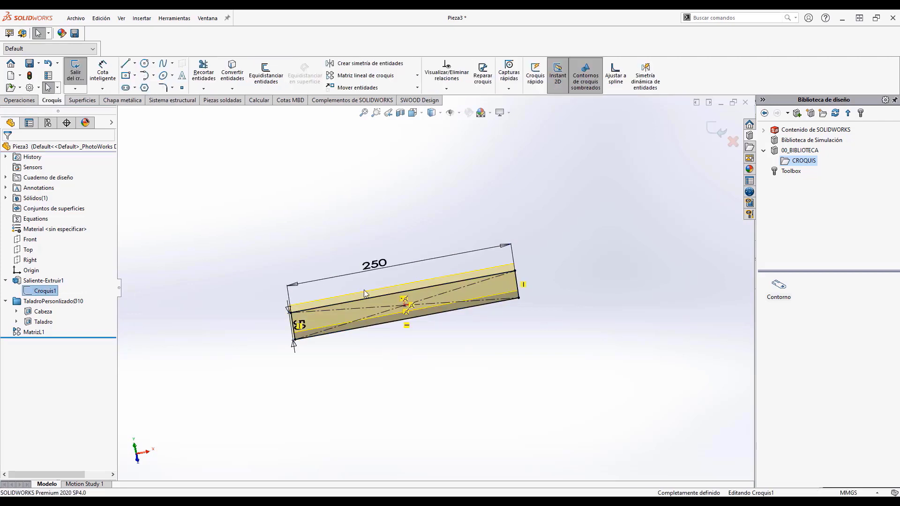
left_click(715, 131)
left_click(45, 291)
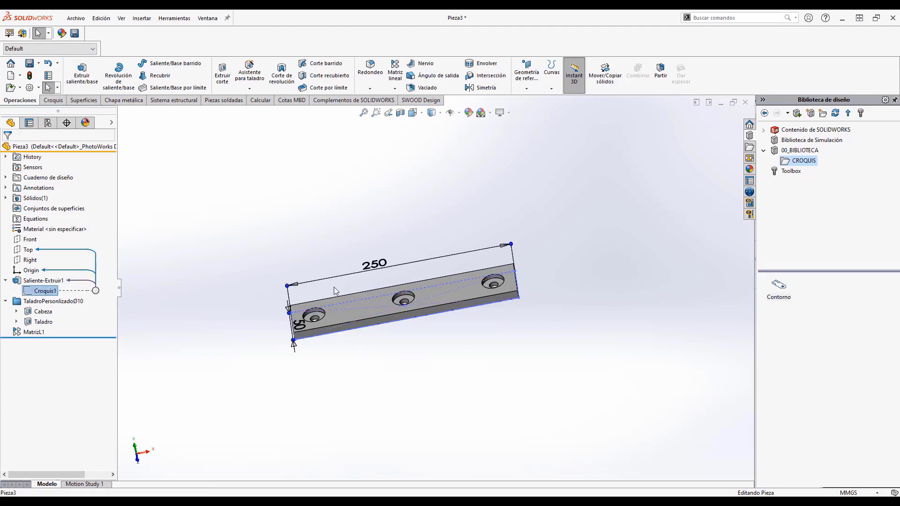
middle_click_drag(333, 287, 387, 335)
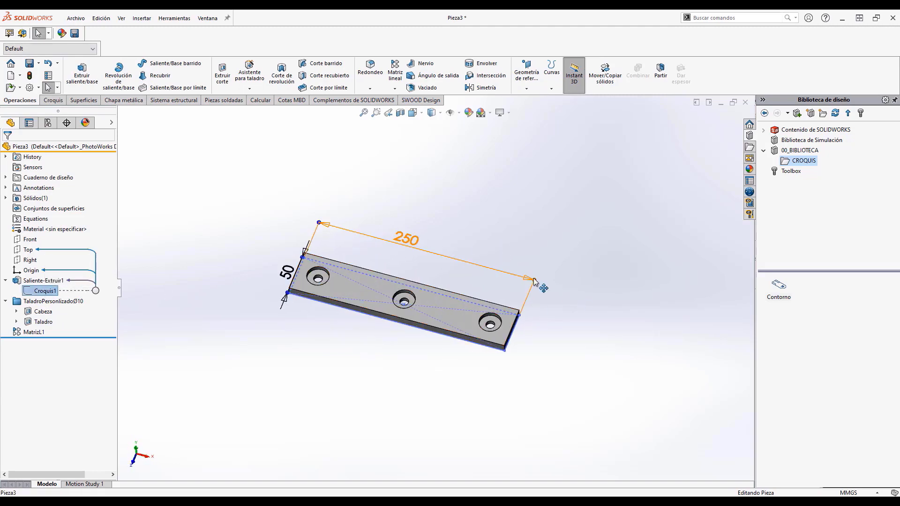
left_click_drag(535, 280, 693, 319)
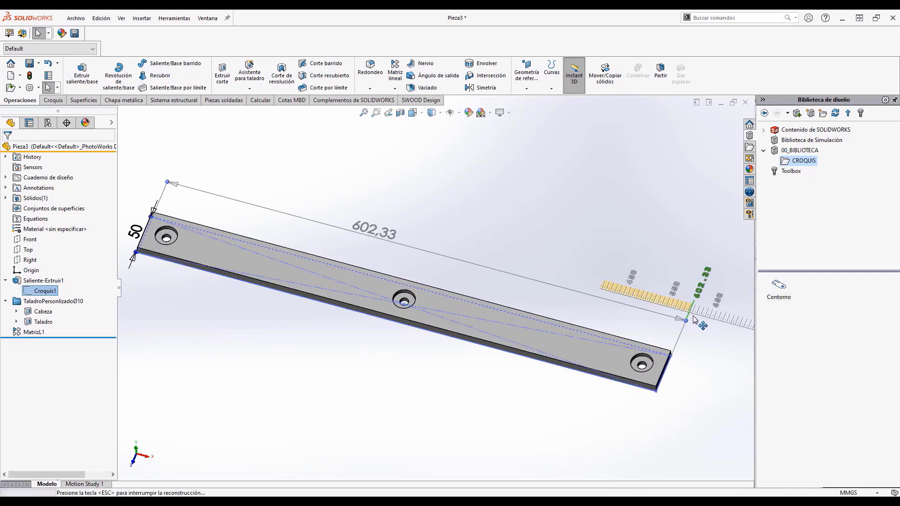
Edit the linear pattern to be defined by spacing instead of instance count, with 100 mm between holes, and accept it
left_click(40, 333)
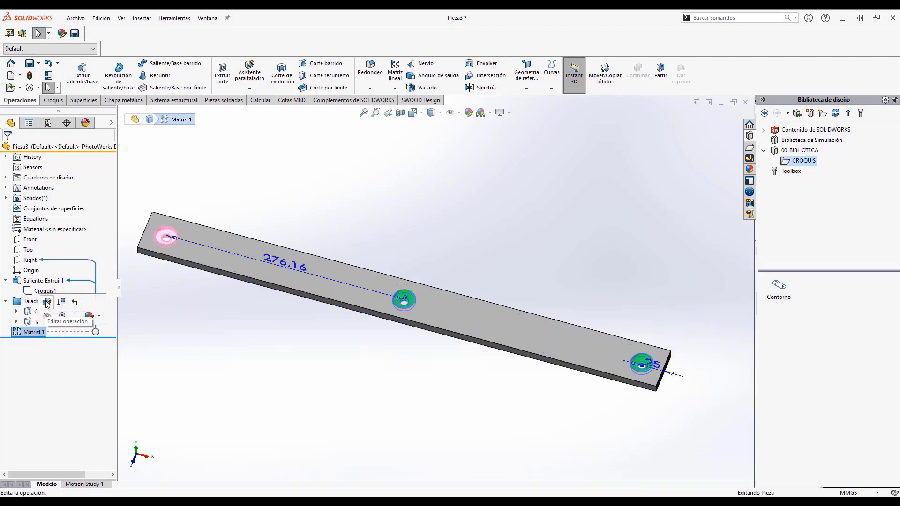
left_click(46, 302)
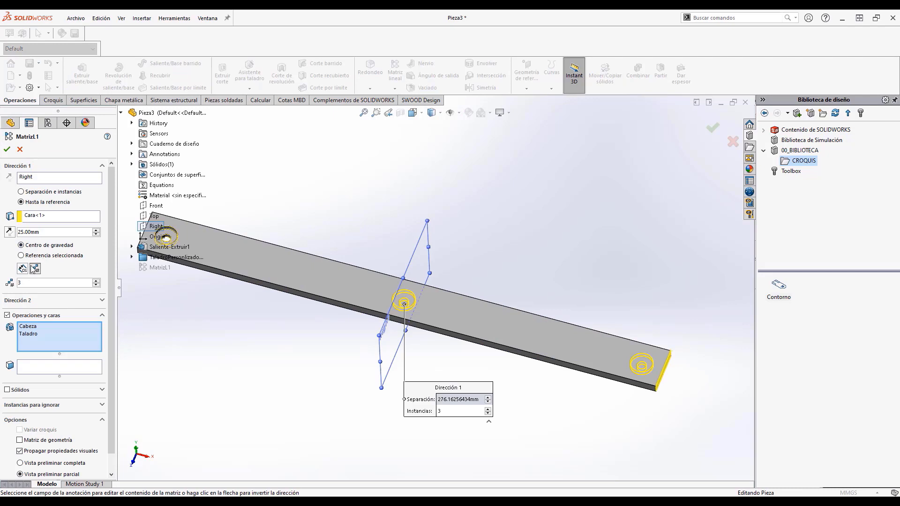
left_click(22, 269)
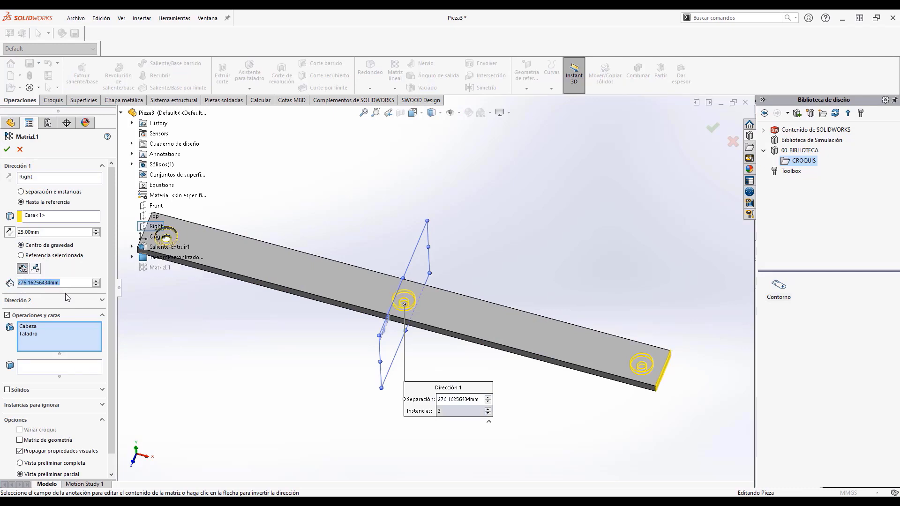
type("100")
key("Return")
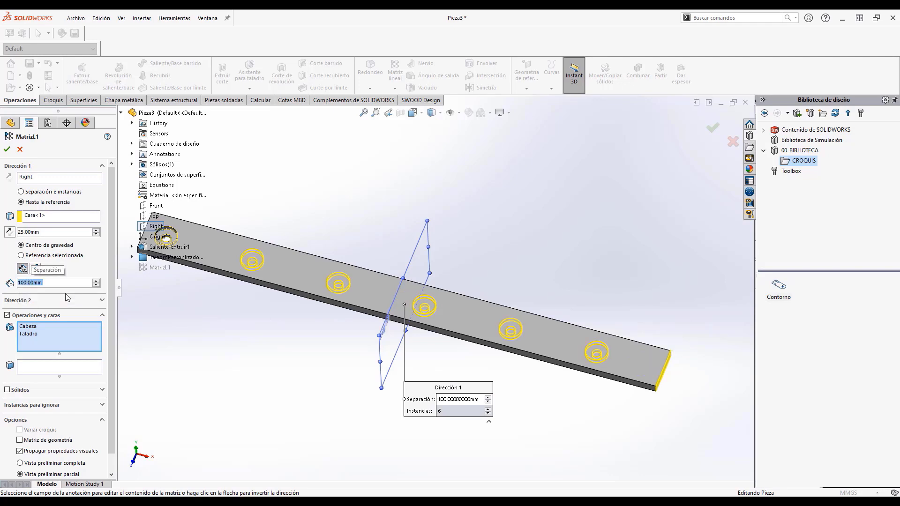
left_click(7, 149)
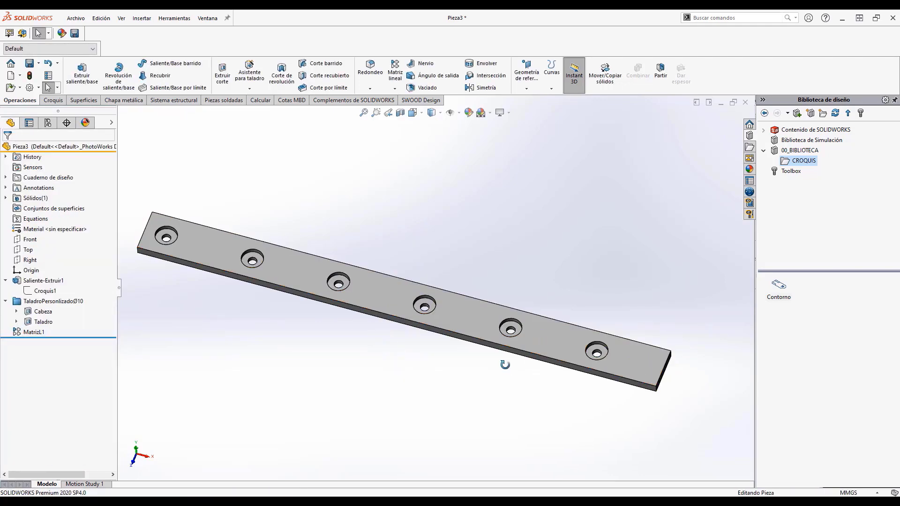
Shorten the plate's length dimension in Croquis1 to about 395 mm directly on the model
middle_click_drag(502, 363, 500, 370)
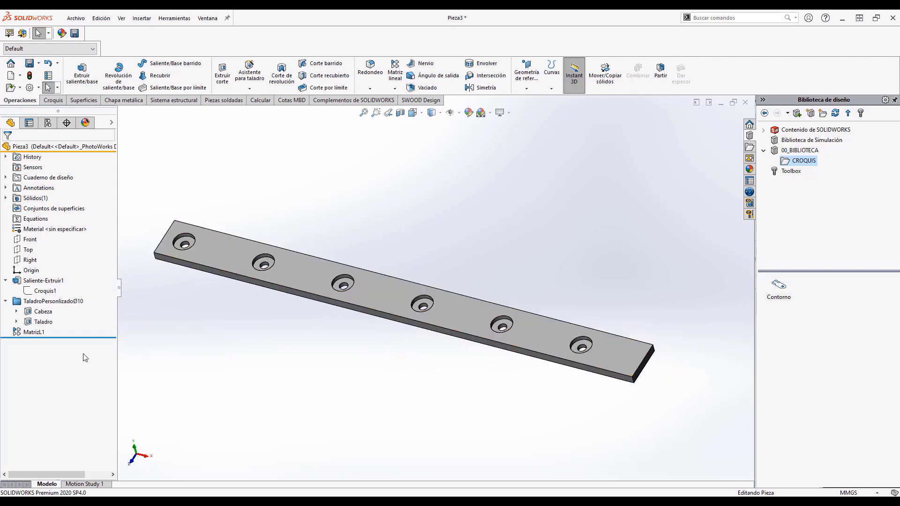
left_click(45, 290)
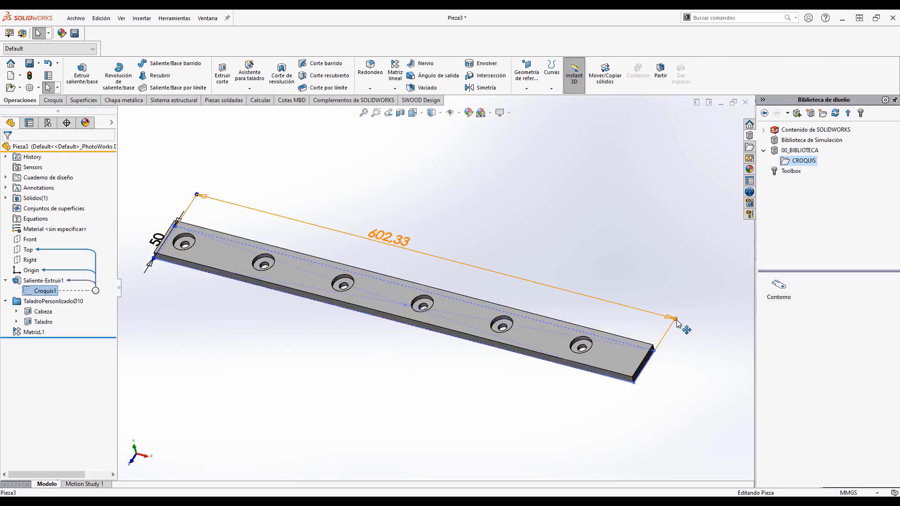
left_click_drag(675, 319, 472, 398)
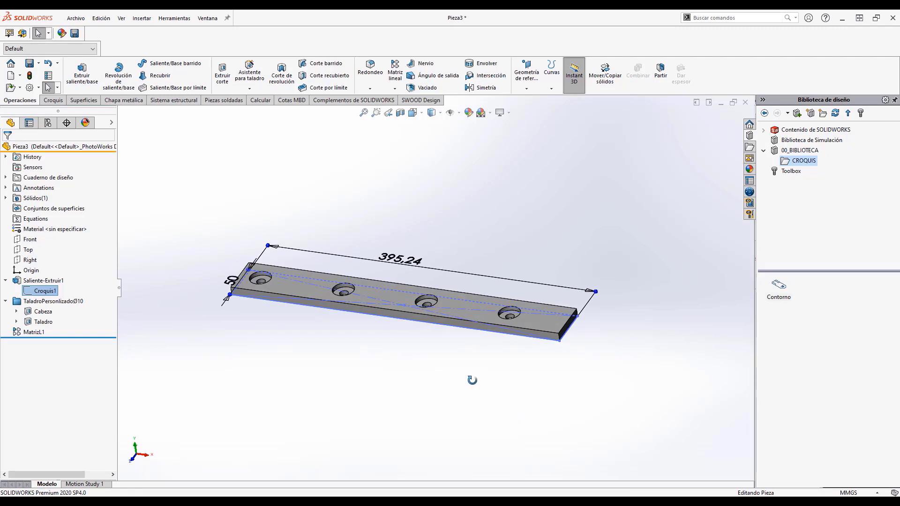
mouse_move(508, 415)
middle_mouse_down()
mouse_move(468, 381)
mouse_move(540, 401)
mouse_move(533, 409)
middle_mouse_up()
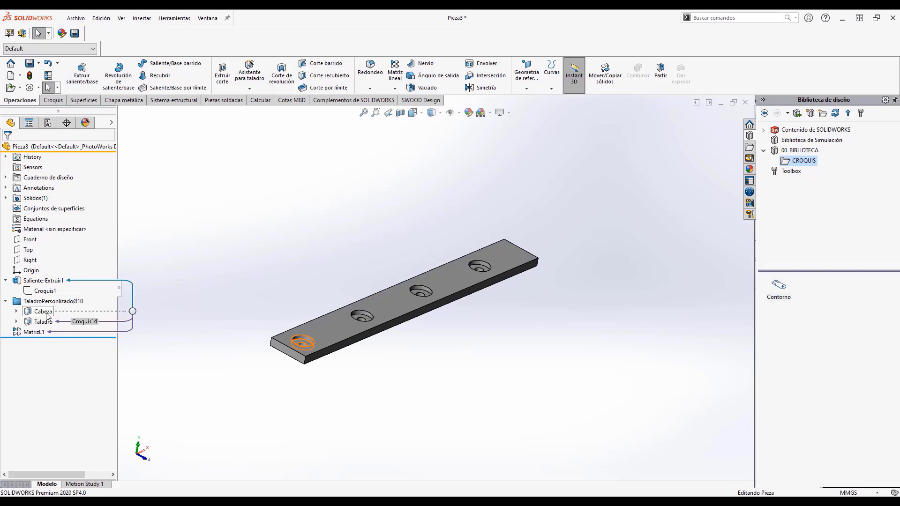
Create a new folder named Operaciones inside the 00_BIBLIOTECA design library
left_click(802, 152)
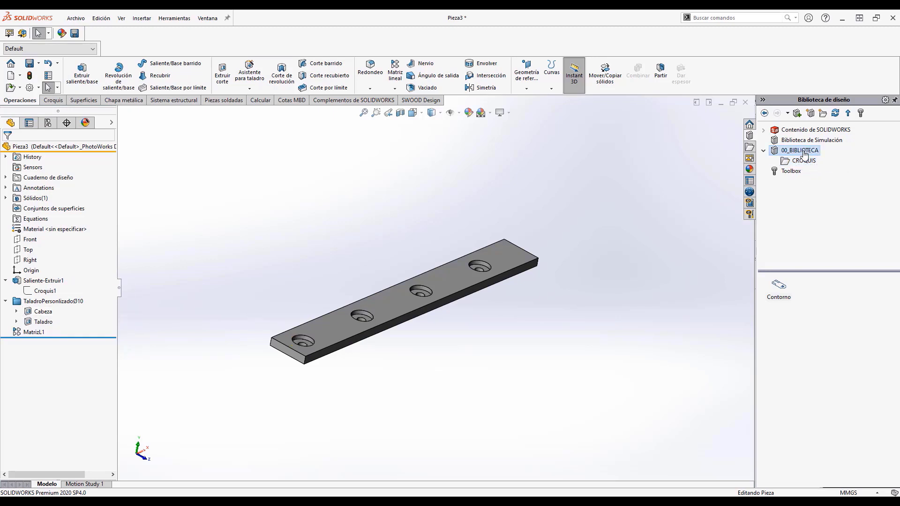
left_click(823, 114)
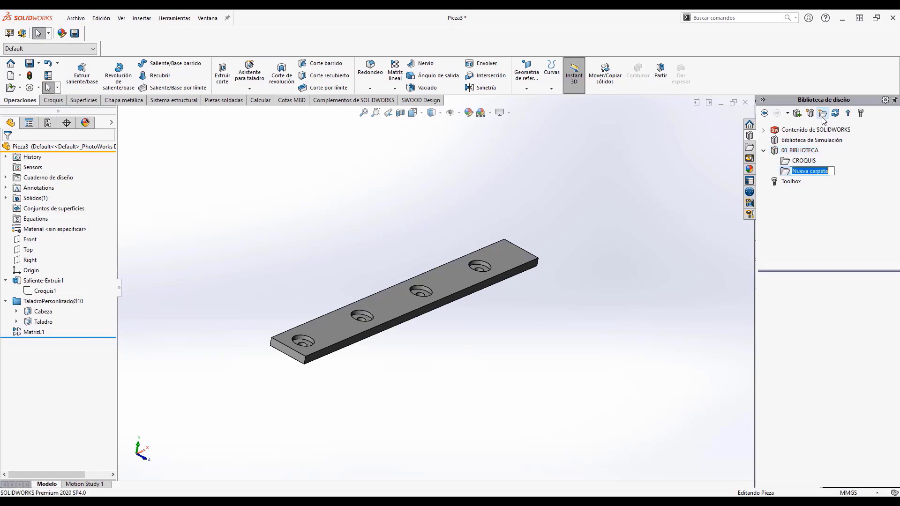
type("Operaciones")
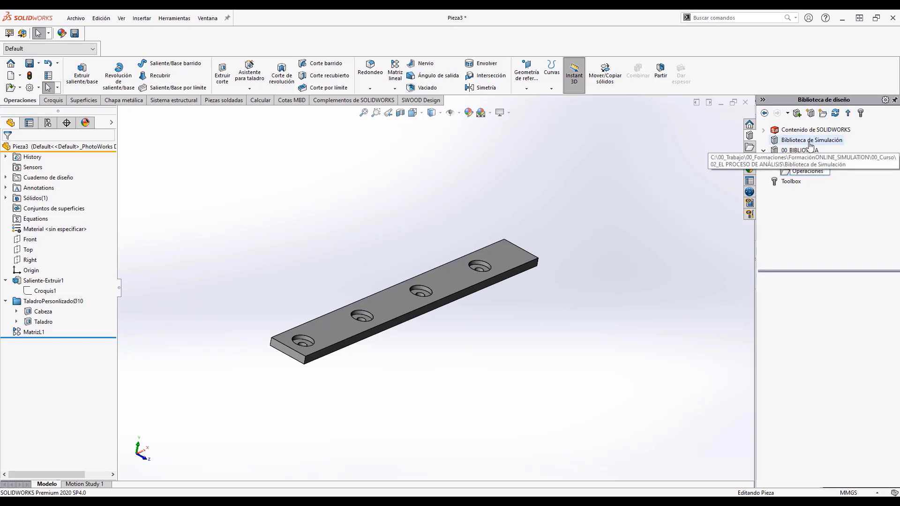
left_click(813, 224)
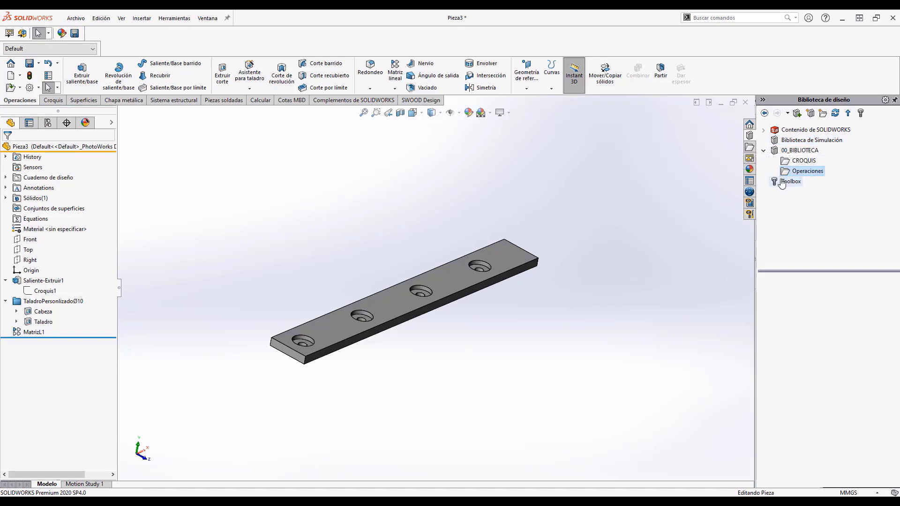
Add the Cabeza and Taladro features to the Operaciones library folder as Taladro Ø10, a simplified Lib Feat Part without unrelated features
left_click(47, 321)
left_click(42, 311, "ctrl")
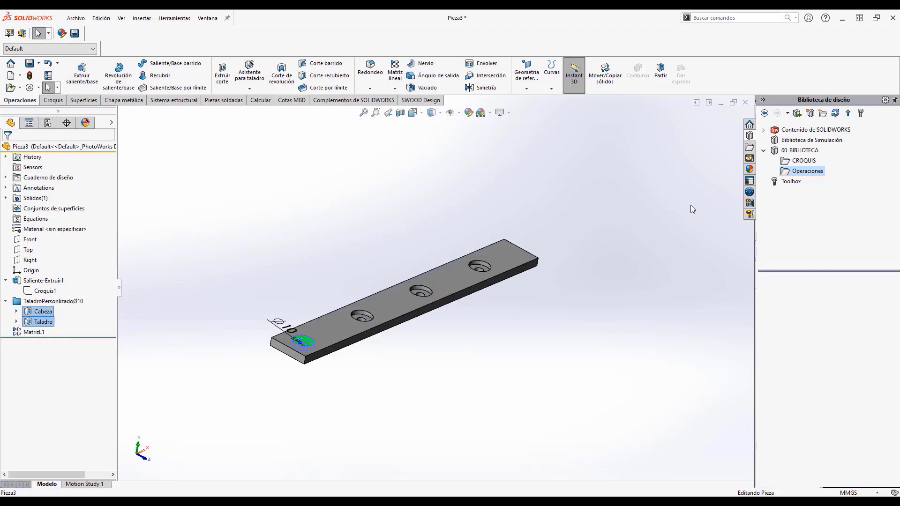
left_click(798, 113)
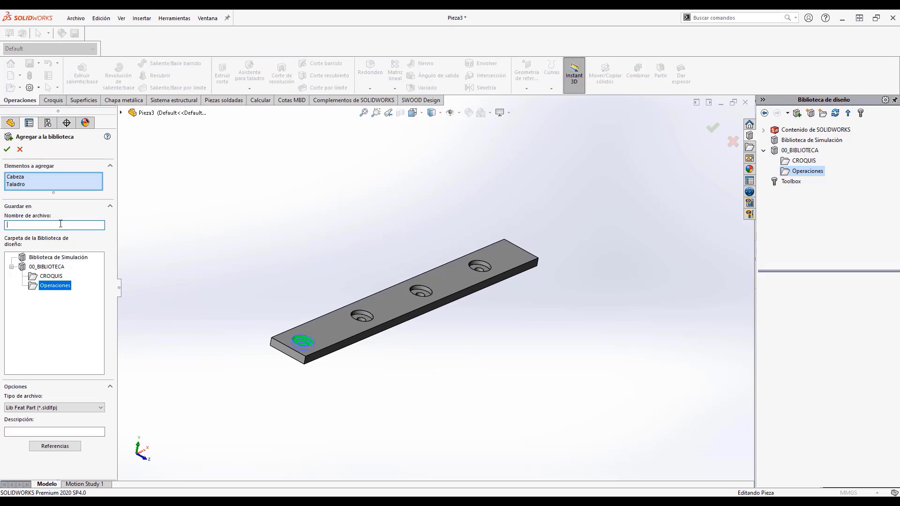
left_click(77, 225)
type("Taladro Ø10")
left_click(24, 409)
left_click(24, 410)
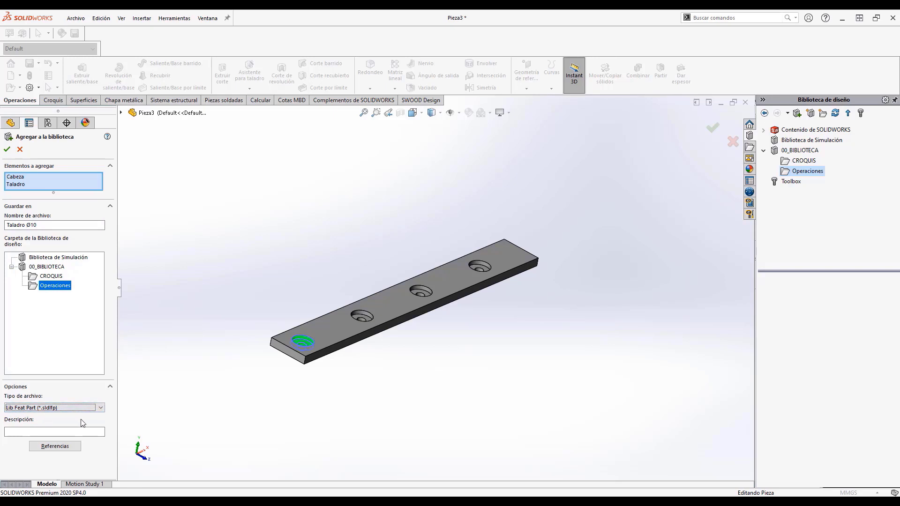
left_click(7, 151)
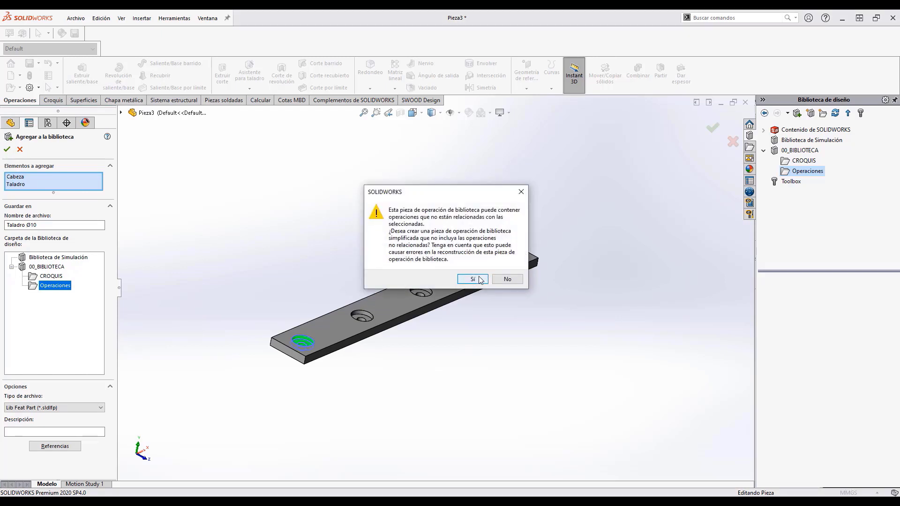
left_click(480, 280)
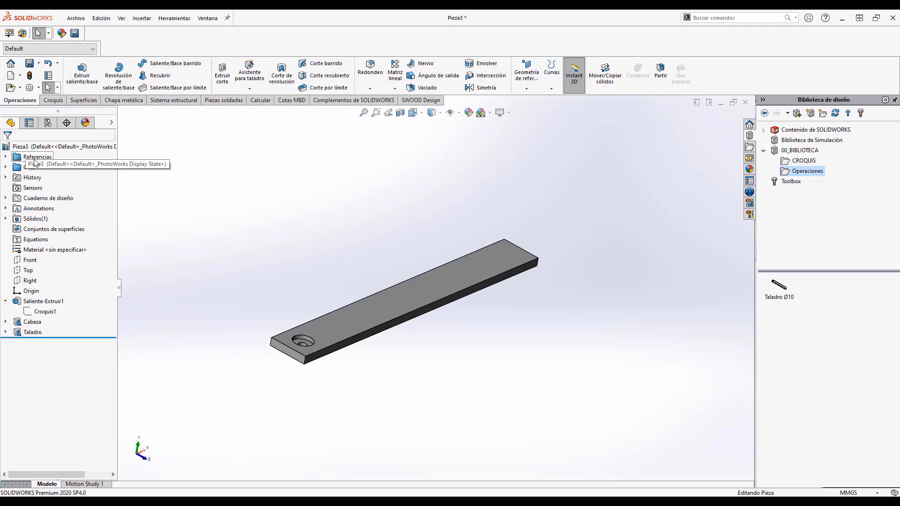
Review the library feature's placement plane and Arista1 references, and move the D1@Croquis13 dimension into the Ubicando cotas folder
left_click(6, 157)
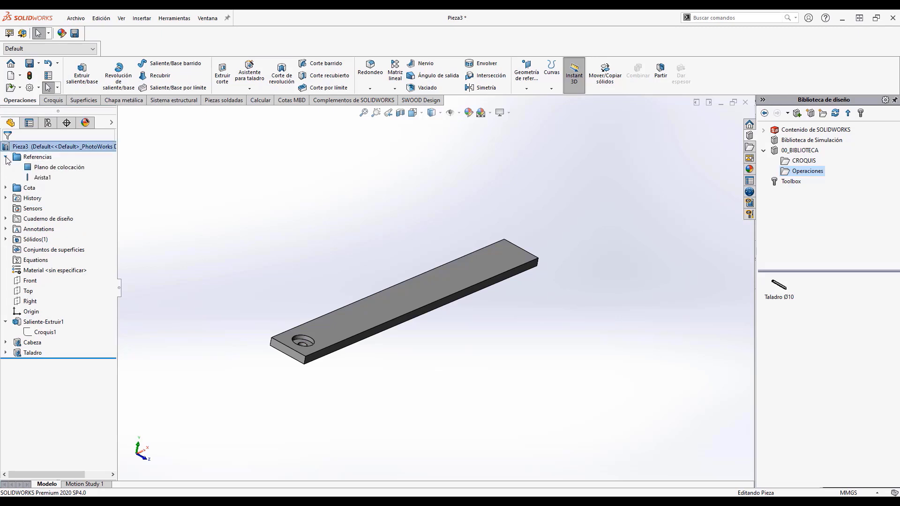
left_click(46, 167)
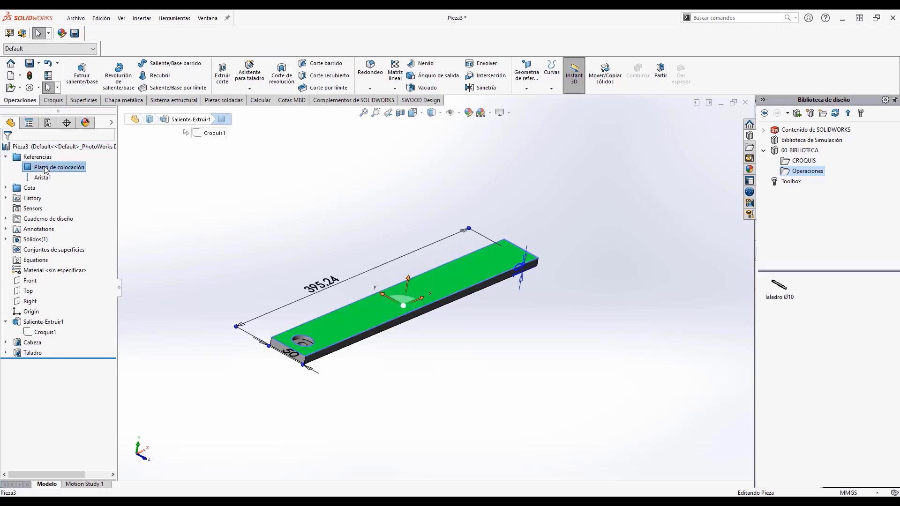
left_click(43, 177)
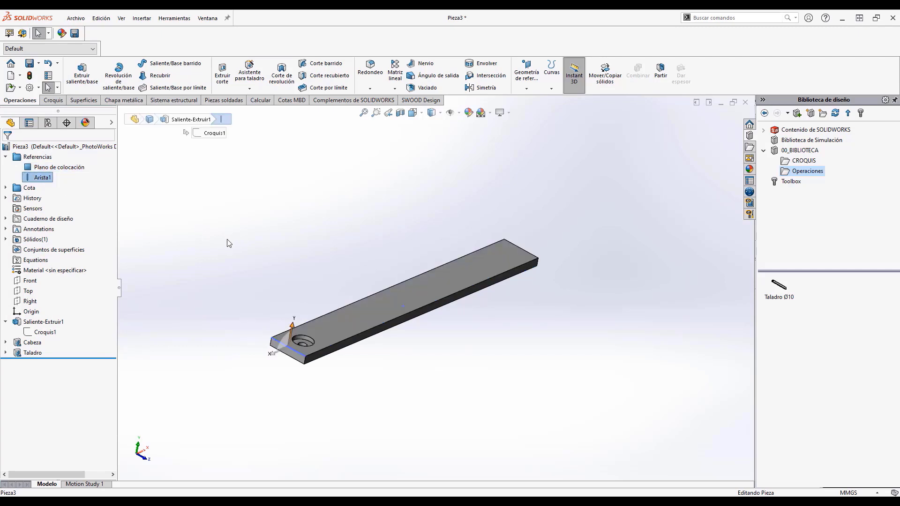
middle_click_drag(229, 243, 213, 274)
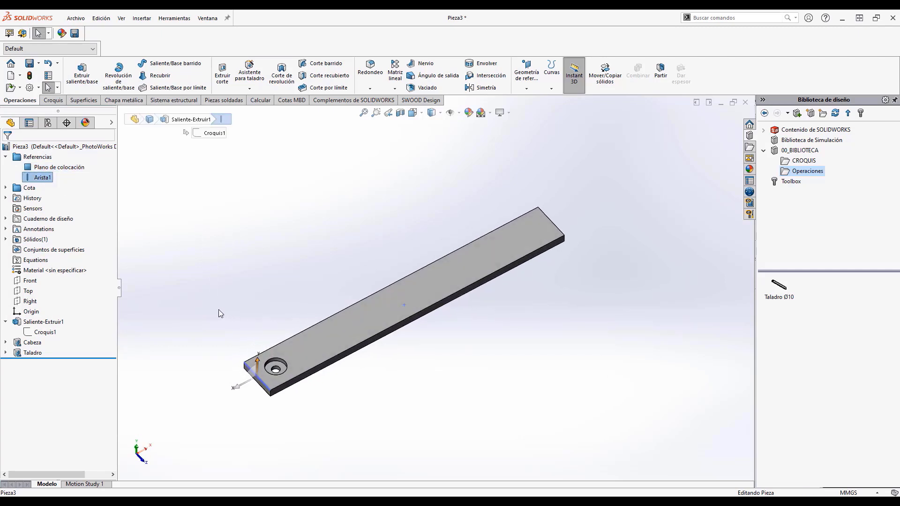
left_click(11, 188)
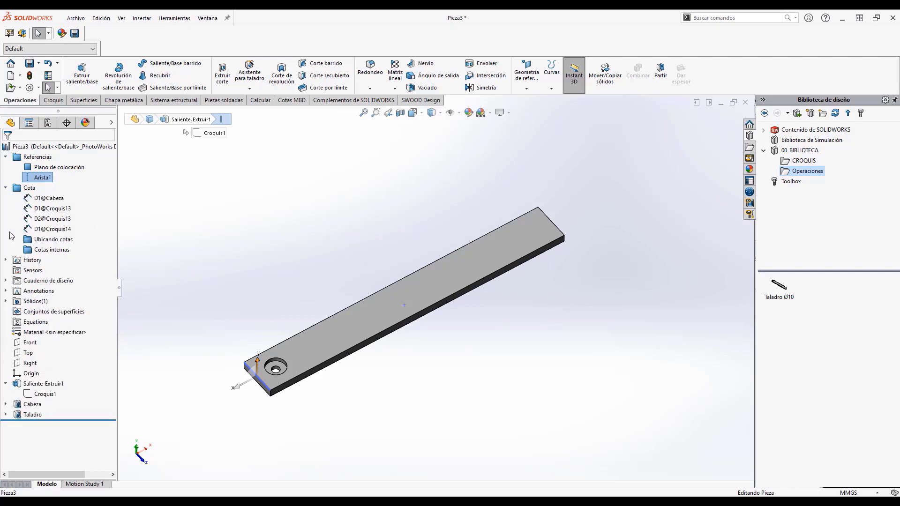
left_click(50, 203)
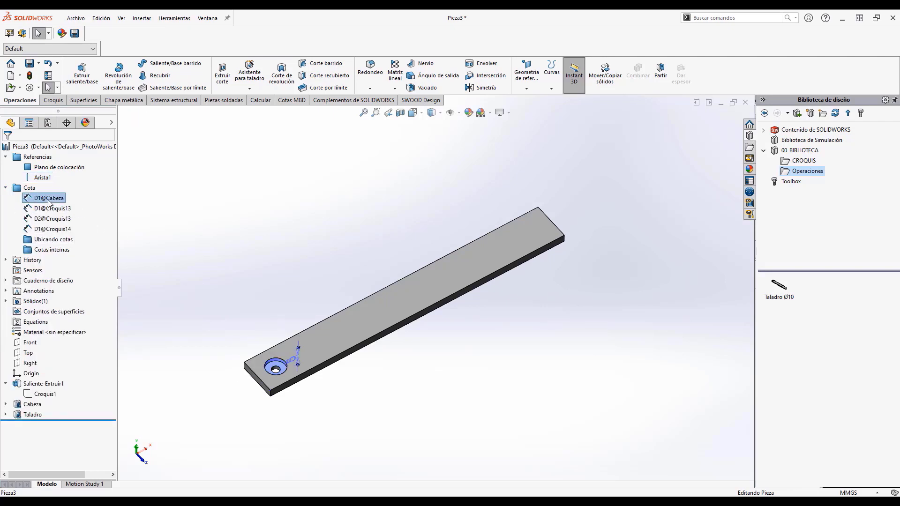
left_click(50, 209)
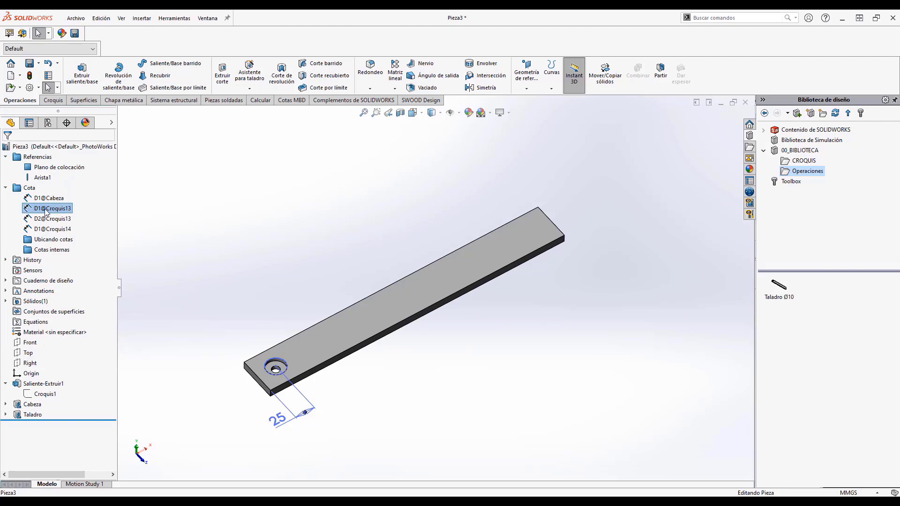
left_click_drag(46, 212, 44, 241)
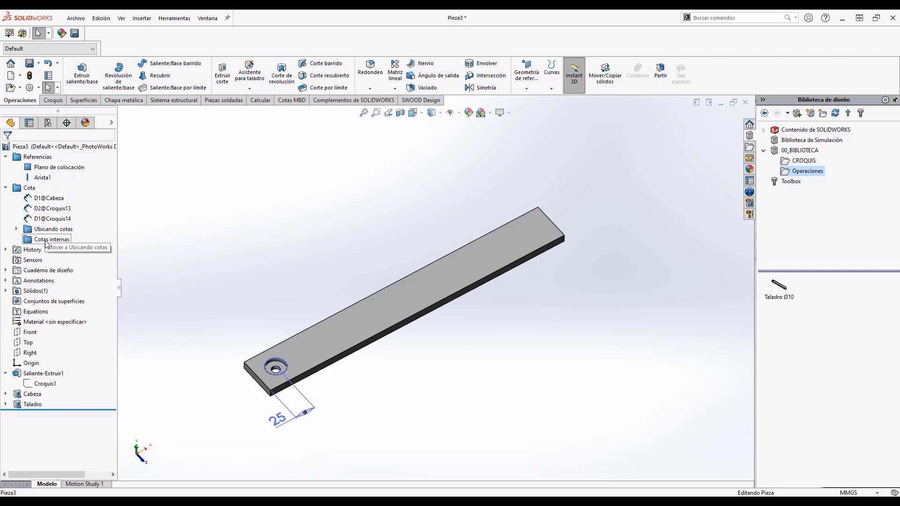
Check the D1@Cabeza, D2@Croquis13 and D1@Croquis14 dimensions on the model, and save the part as Pieza3.SLDPRT
left_click(49, 212)
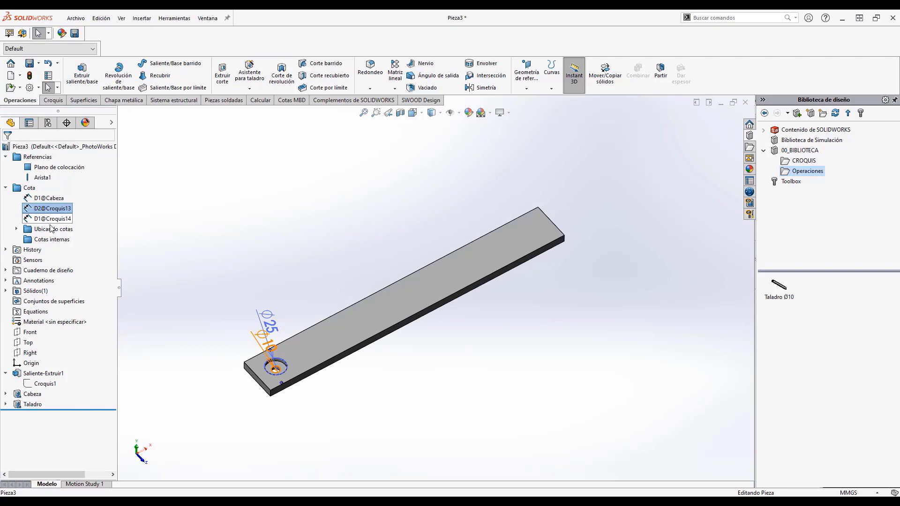
left_click(48, 218)
left_click(47, 209)
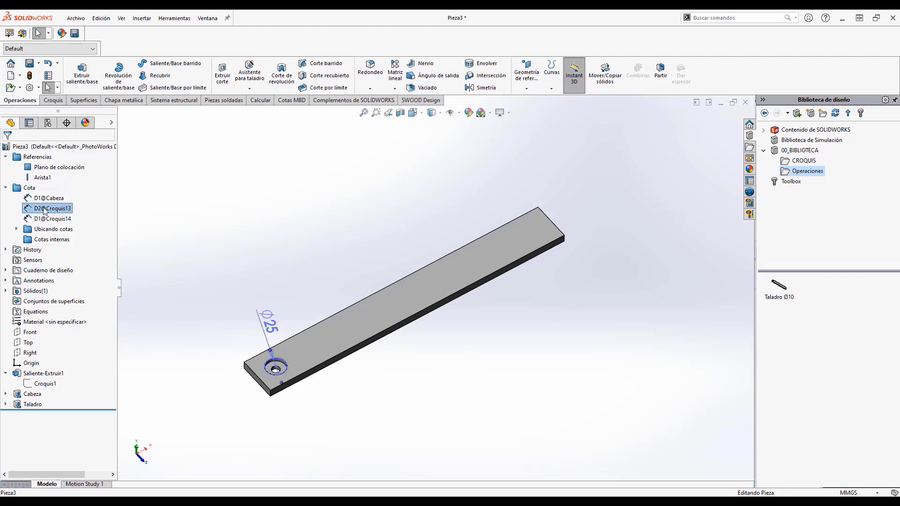
left_click(45, 198)
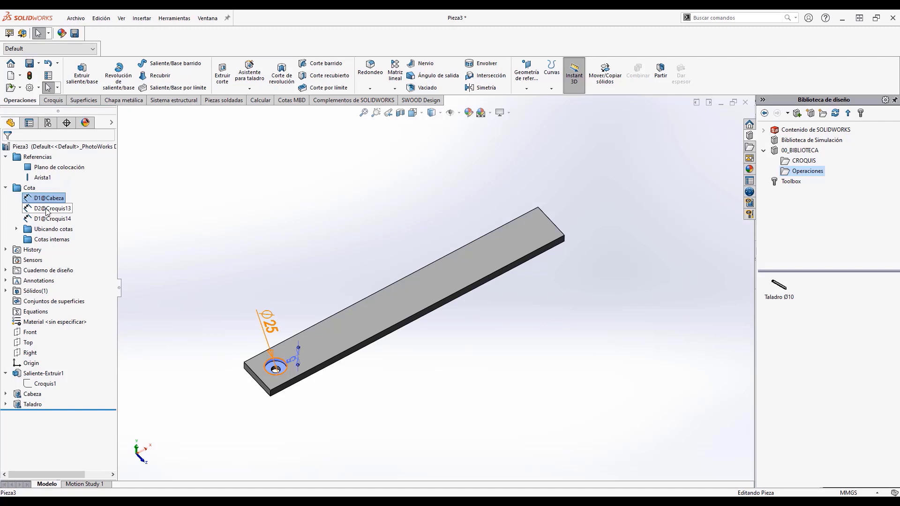
left_click(74, 33)
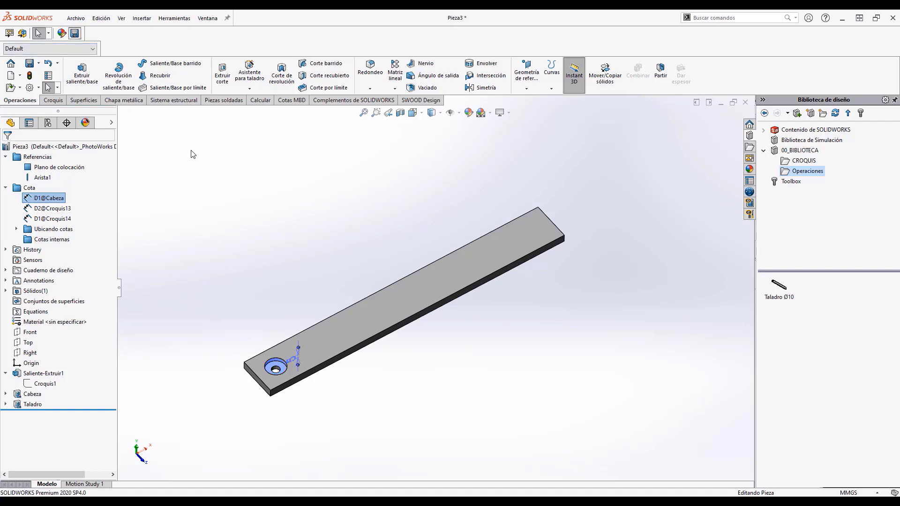
left_click(253, 191)
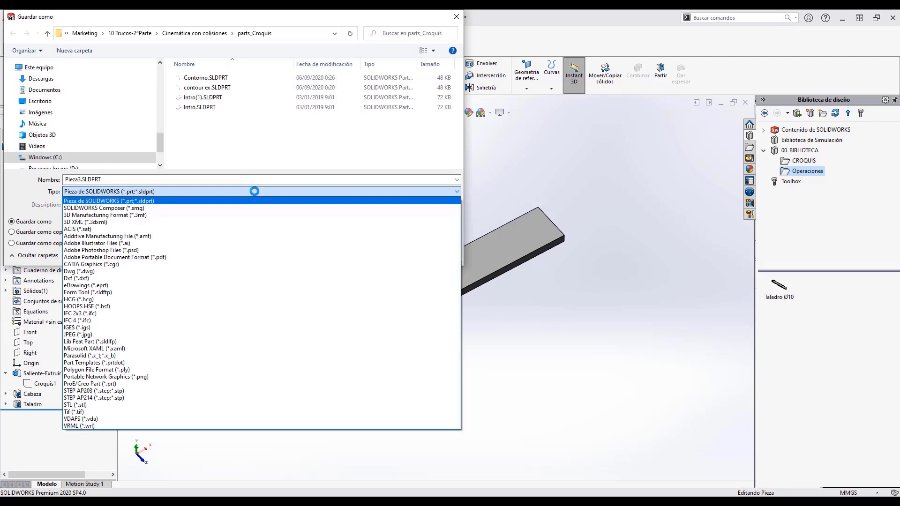
left_click(303, 159)
left_click(433, 257)
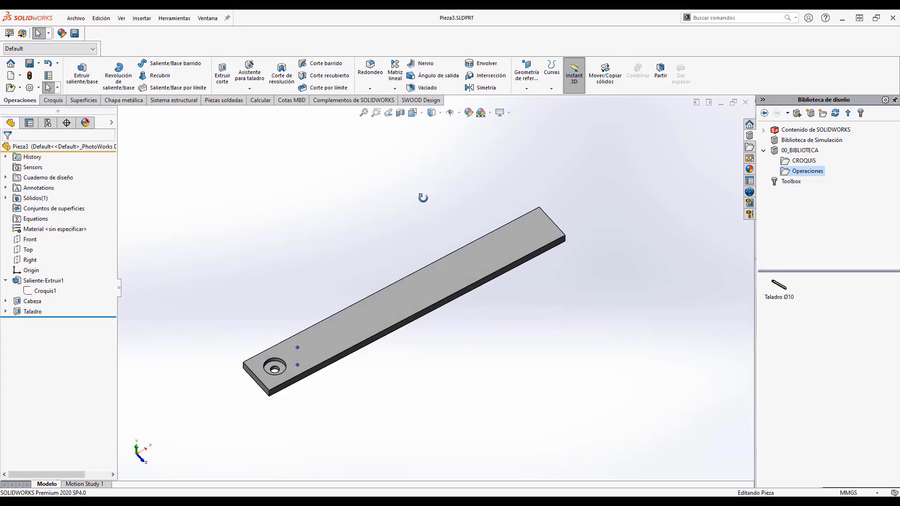
Delete the Cabeza and Taladro hole features and the leftover Croquis13 sketch from the plate
left_click(32, 301)
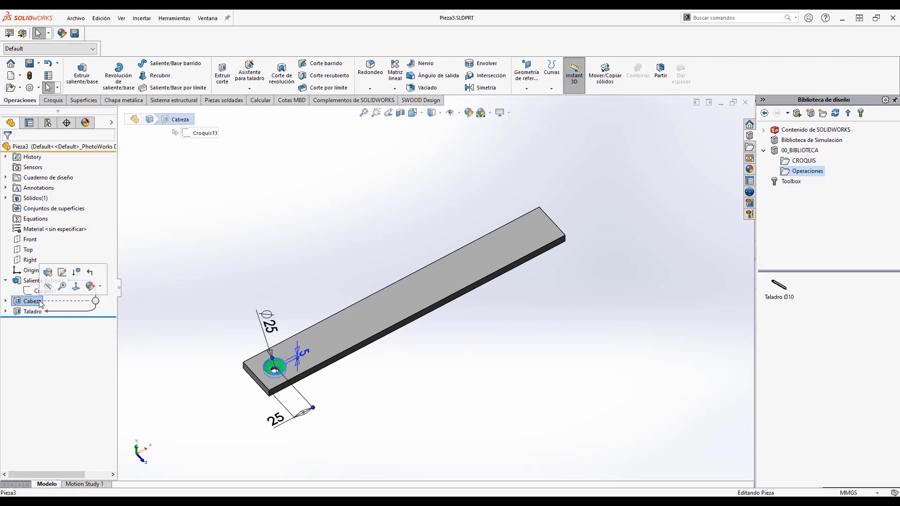
left_click(31, 312, "ctrl")
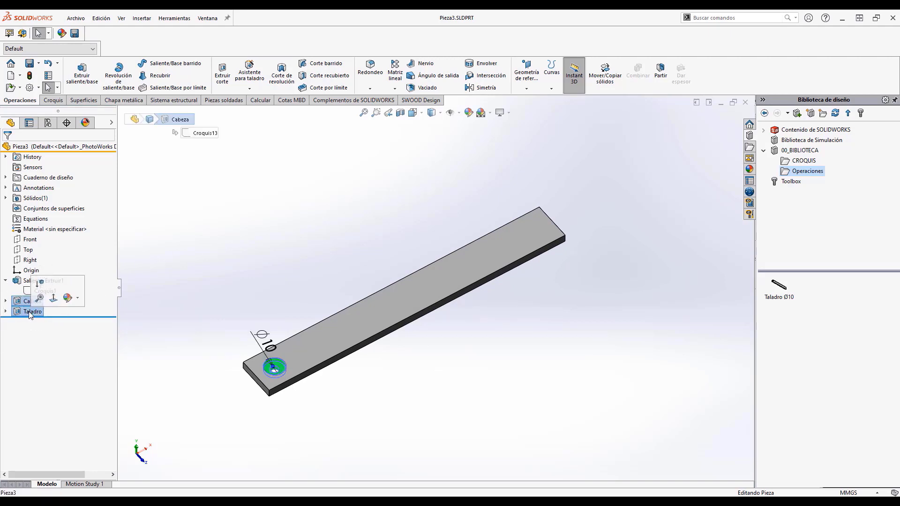
left_click(29, 312, "ctrl")
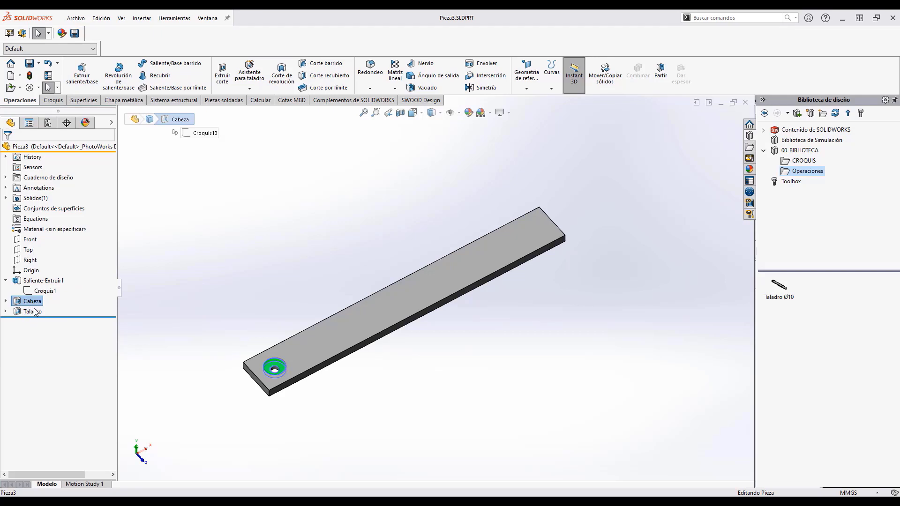
key("Return")
left_click(35, 305)
key("Delete")
key("Return")
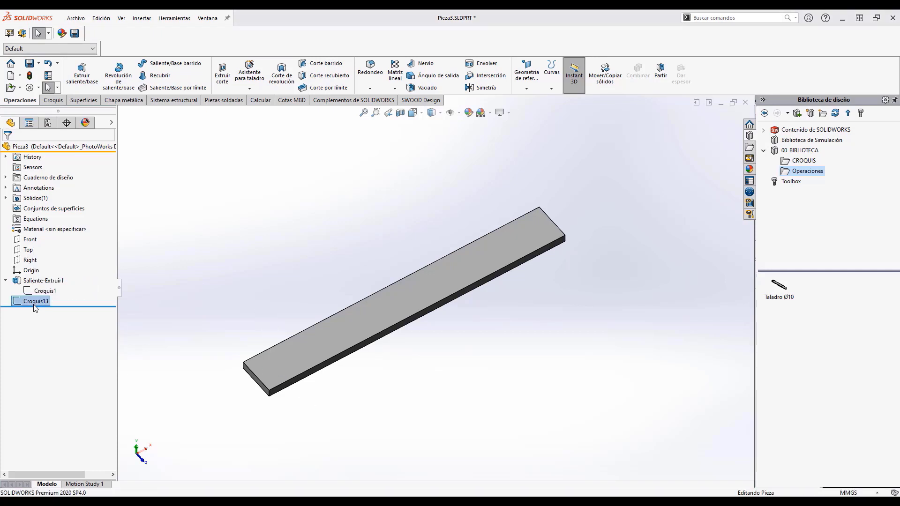
left_click(6, 281)
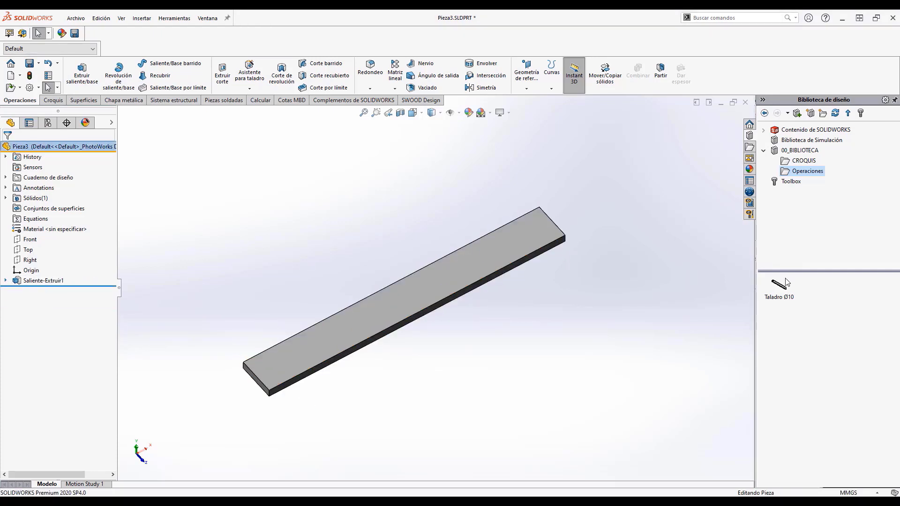
Insert the Taladro Ø10 library feature on the plate's top face, referencing the short end edge as Arista1
left_click_drag(785, 283, 257, 370)
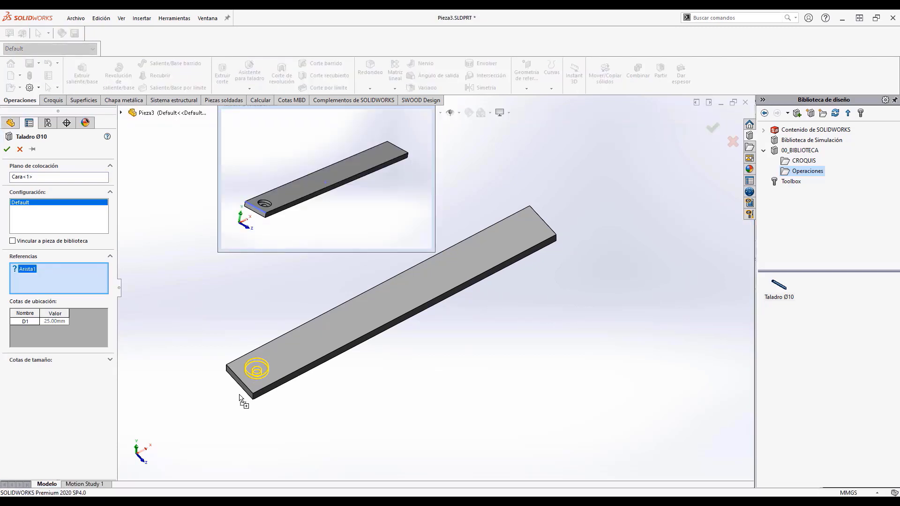
scroll(232, 354, "down", 8)
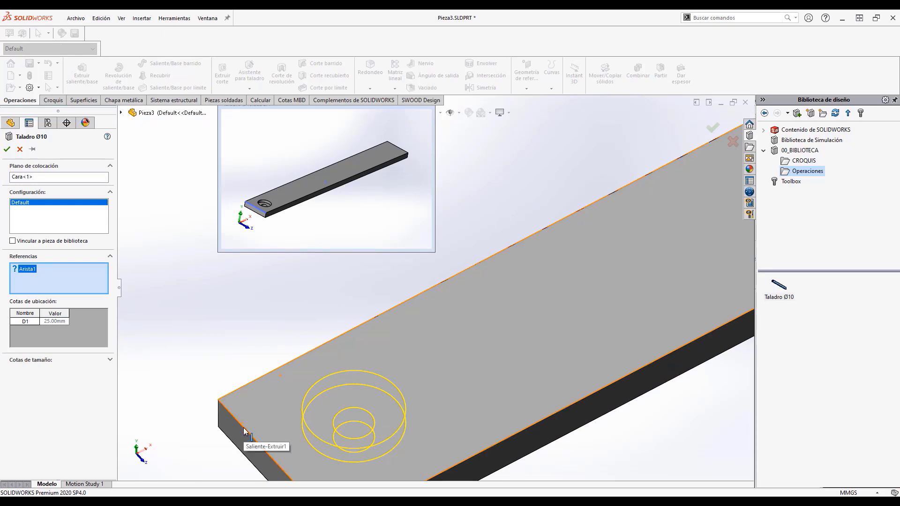
left_click(243, 428)
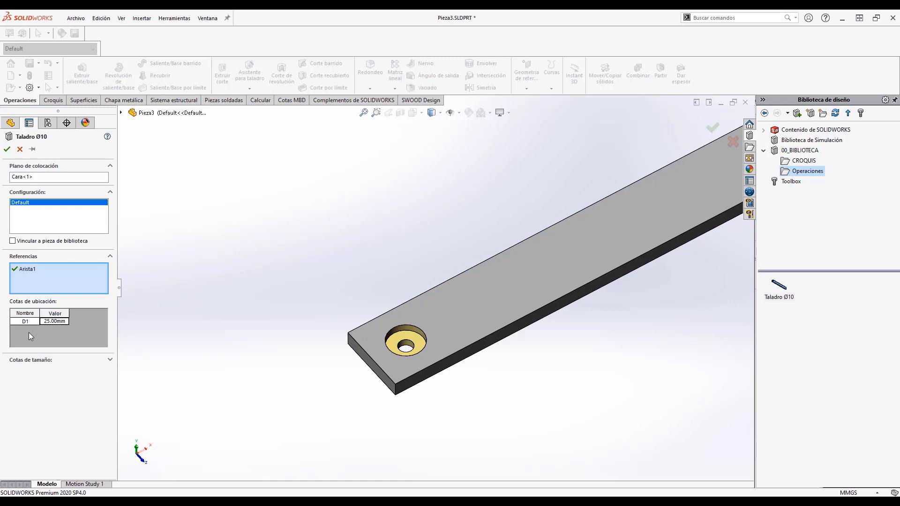
Set the inserted hole's location dimension D1 to 50 mm from the end edge
left_click(54, 324)
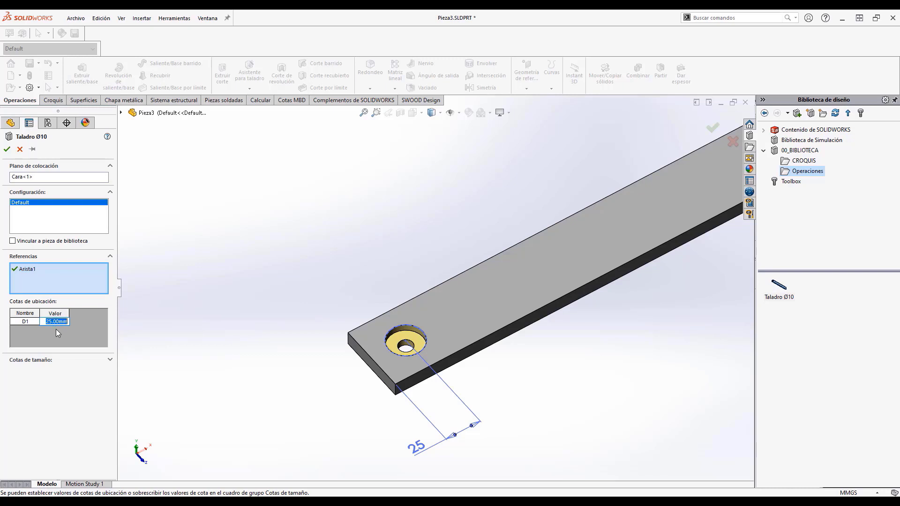
type("50")
key("Return")
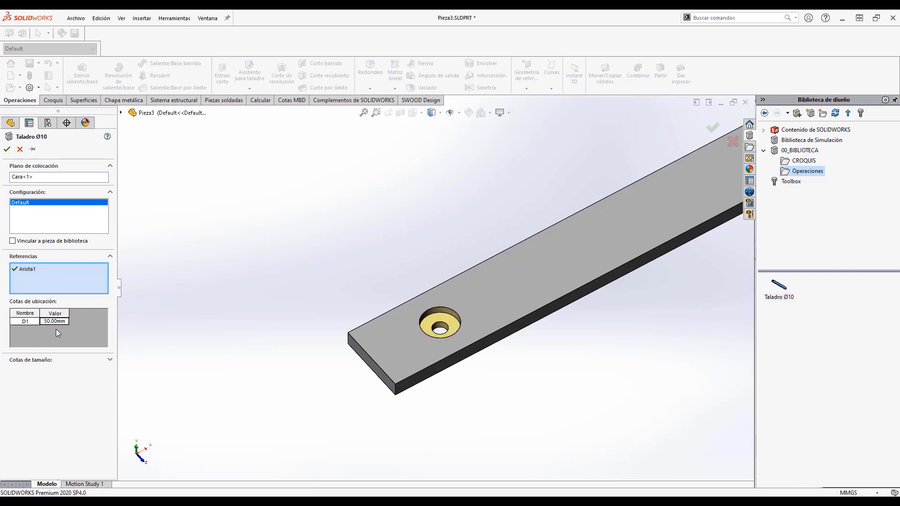
Try the size dimension override, turn it off again, and accept the Taladro Ø10 feature with the Default configuration
left_click(53, 362)
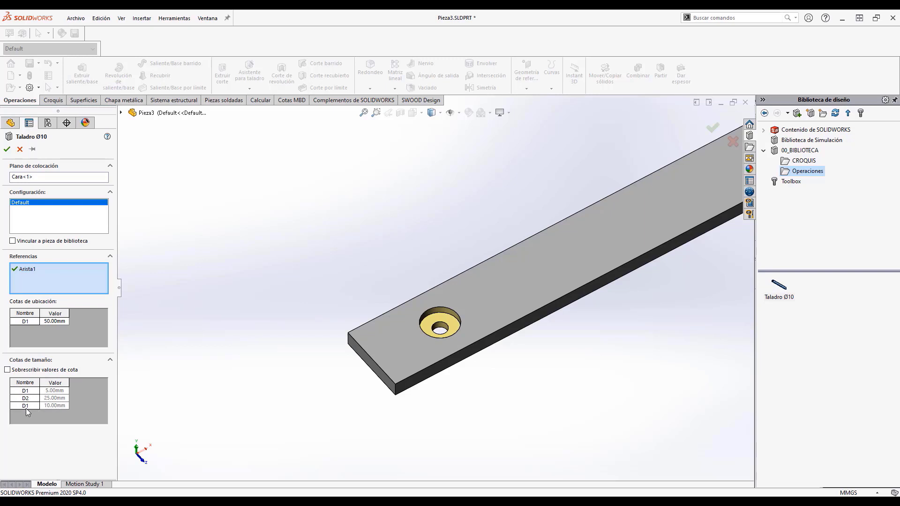
left_click(8, 370)
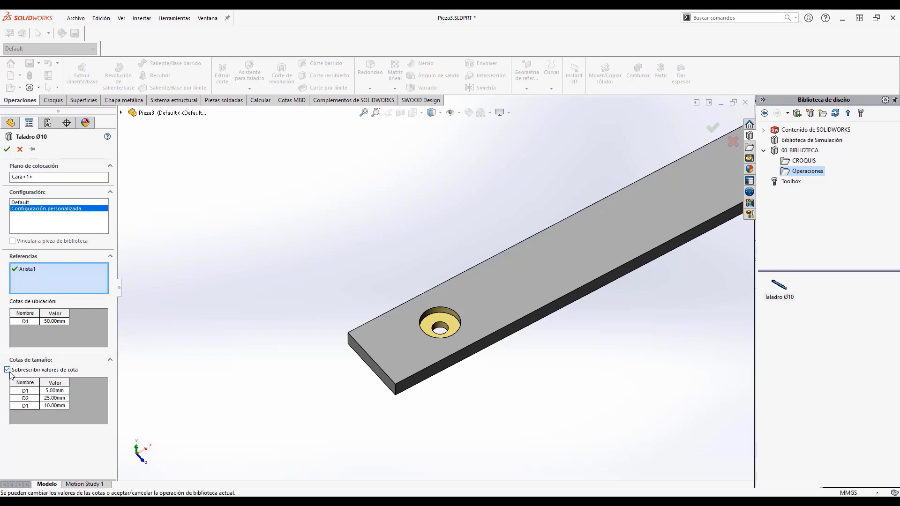
left_click(8, 370)
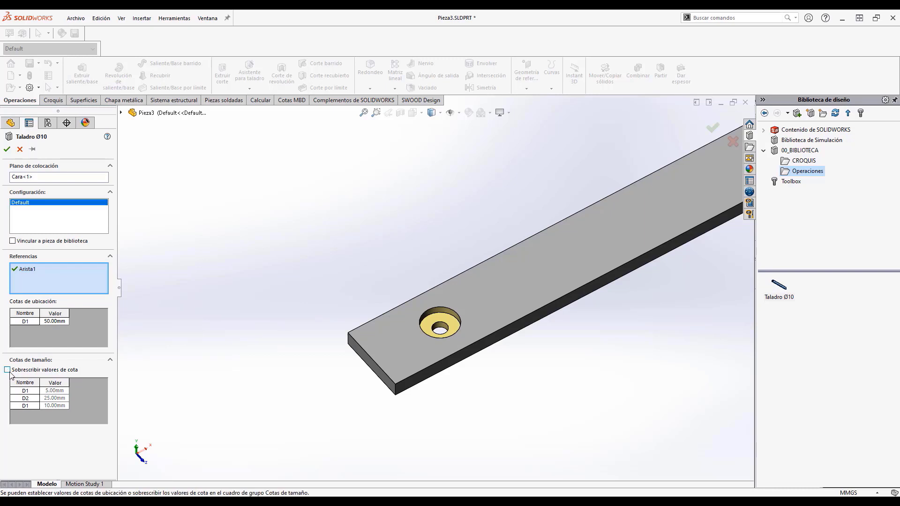
left_click(6, 149)
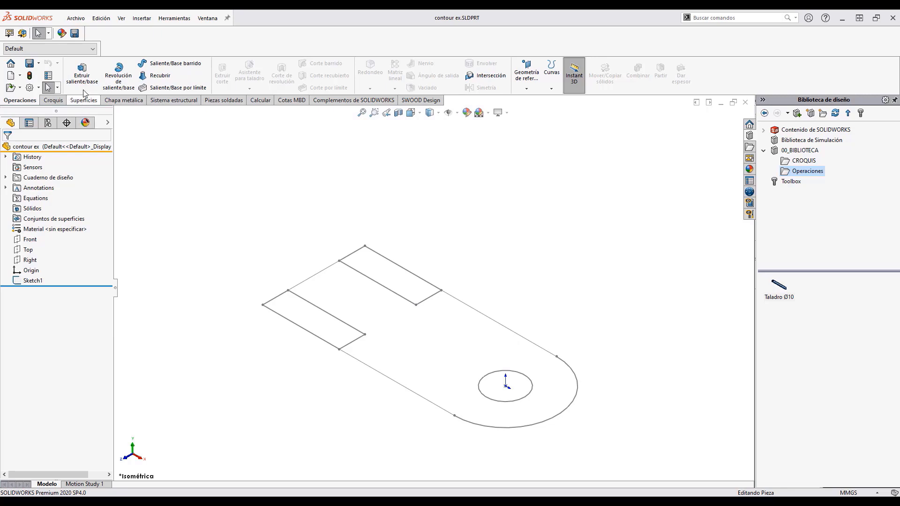
Start a boss extrusion from Sketch1 using four regions: both corner rectangles, the main plate area and the circle
left_click(81, 72)
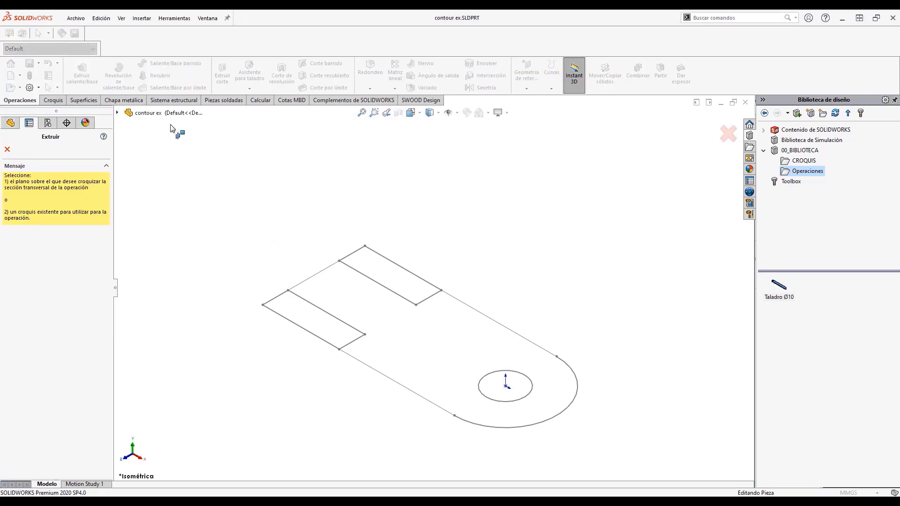
left_click(117, 112)
left_click(155, 246)
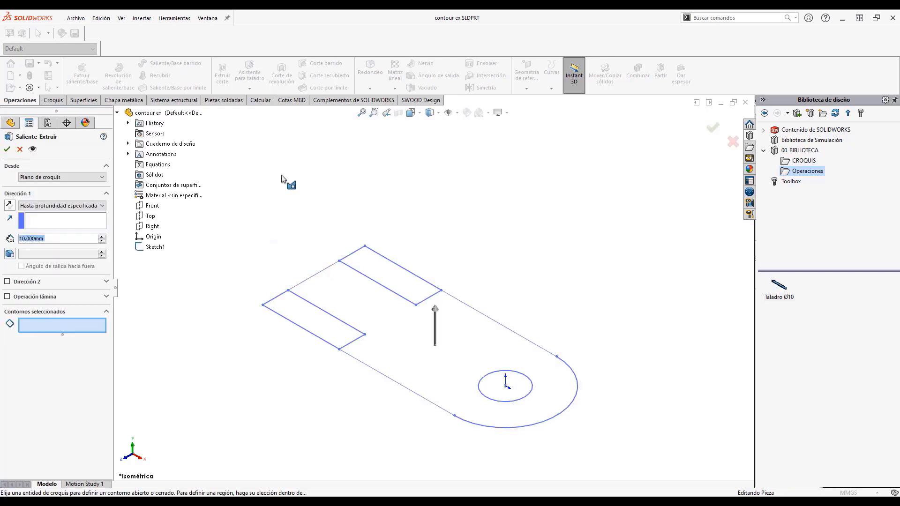
left_click(328, 317)
left_click(366, 307)
left_click(401, 258)
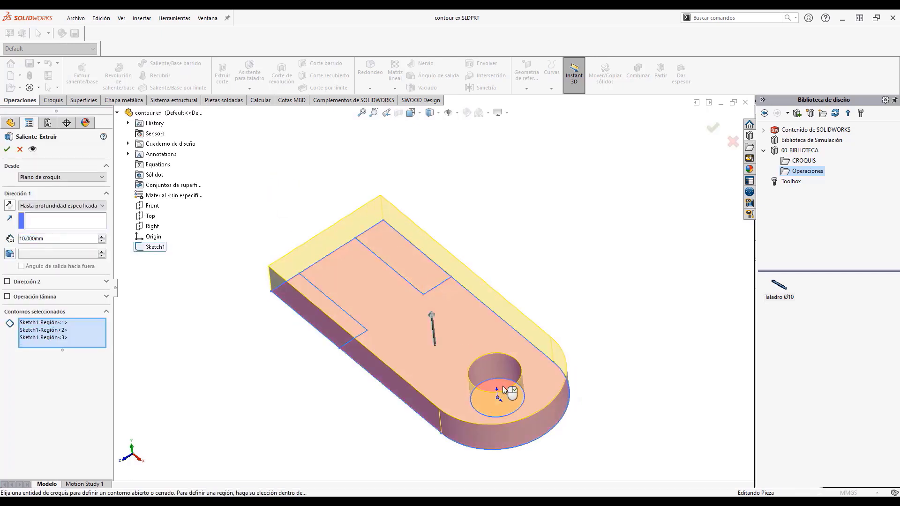
left_click(506, 389)
middle_click_drag(352, 261, 353, 224)
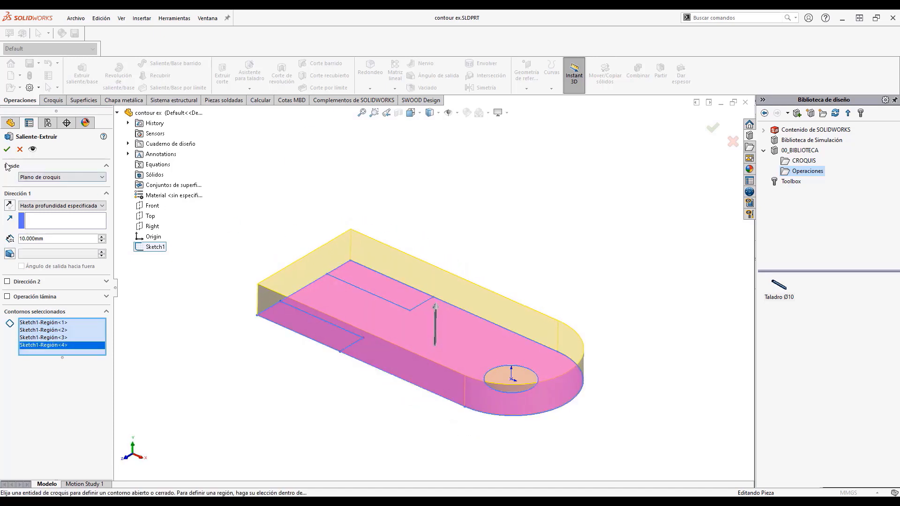
Set the boss extrusion depth to 30 mm, accept it, and view the solid from several sides
left_click(102, 236)
left_click(101, 236)
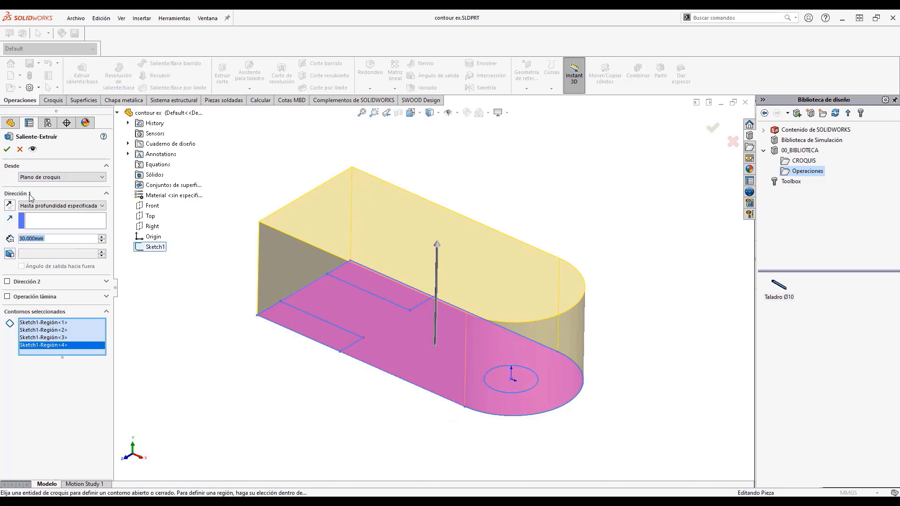
left_click(6, 149)
middle_click_drag(259, 360, 339, 397)
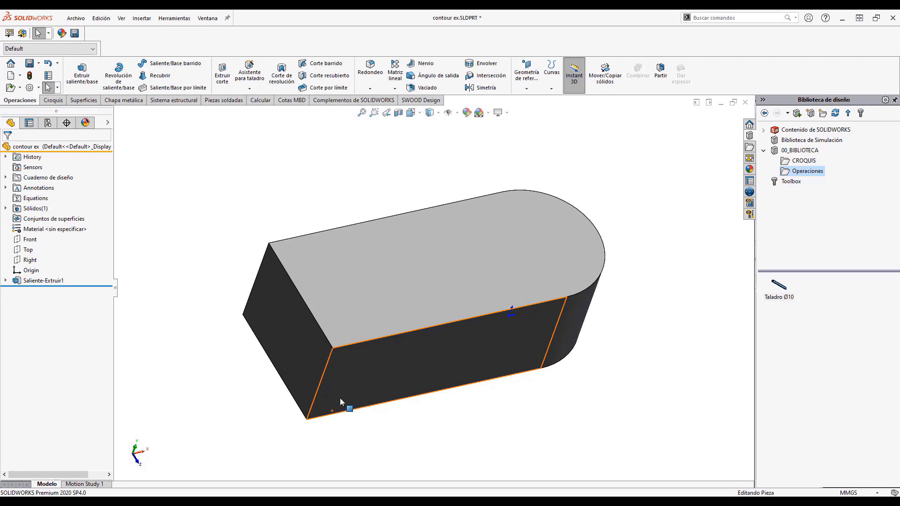
middle_click_drag(340, 398, 334, 345)
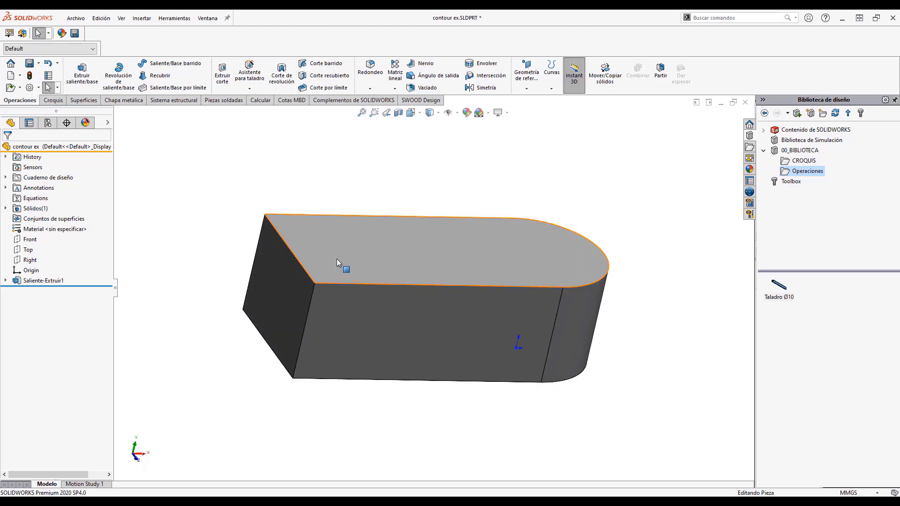
middle_click_drag(375, 250, 311, 278)
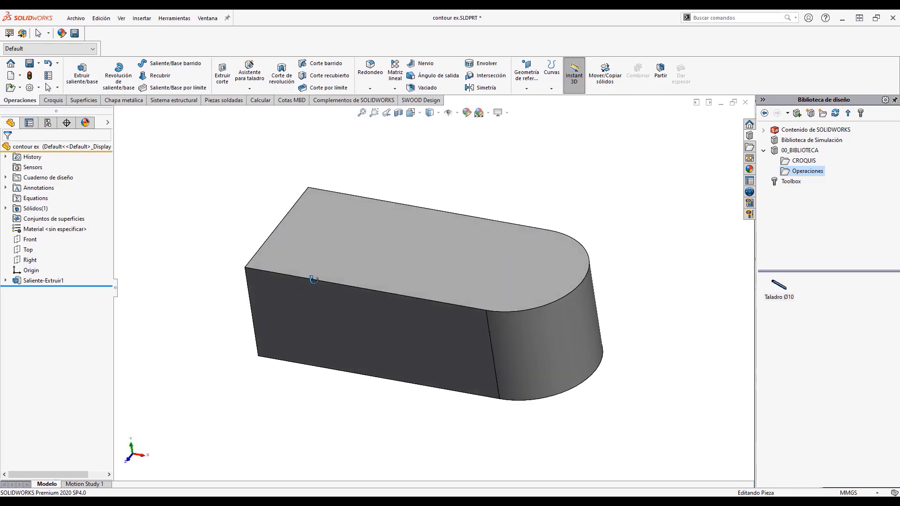
Start an extruded cut that reuses Sketch1, with its start condition set to Superficie/cara/plano on the block's top face
left_click(223, 80)
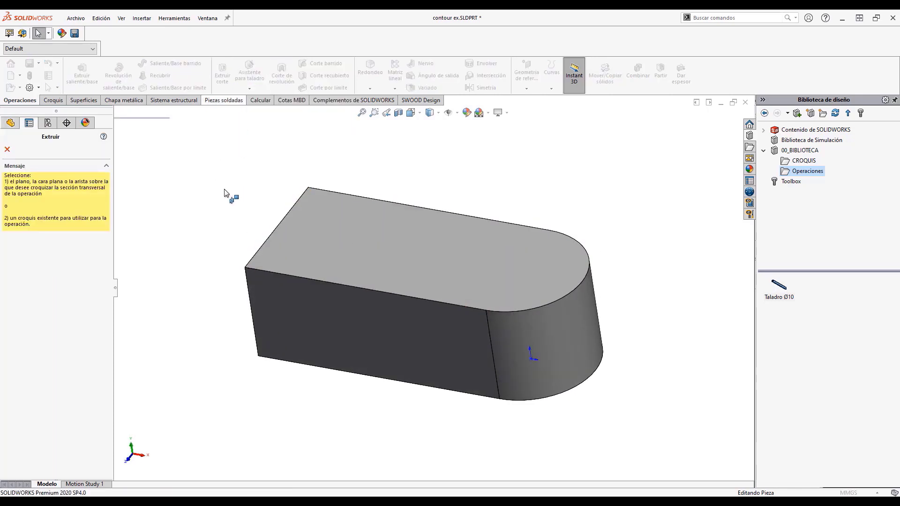
left_click(128, 246)
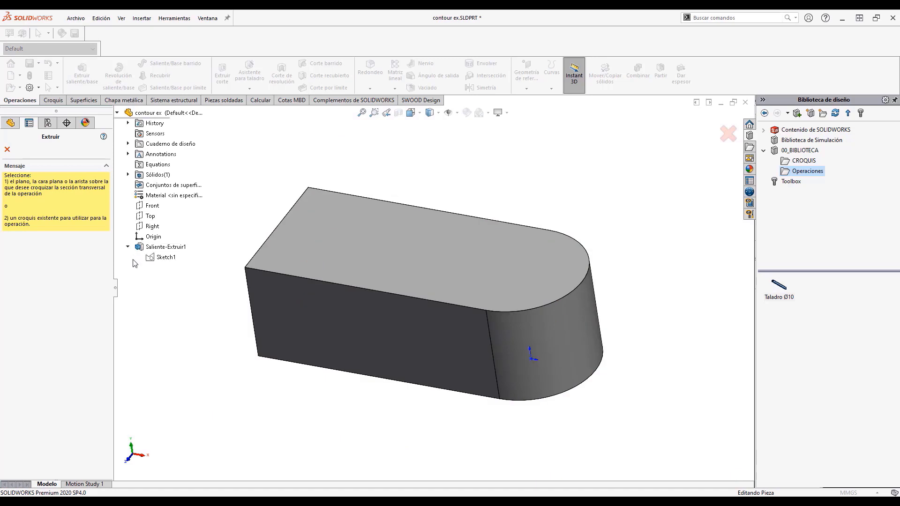
left_click(166, 258)
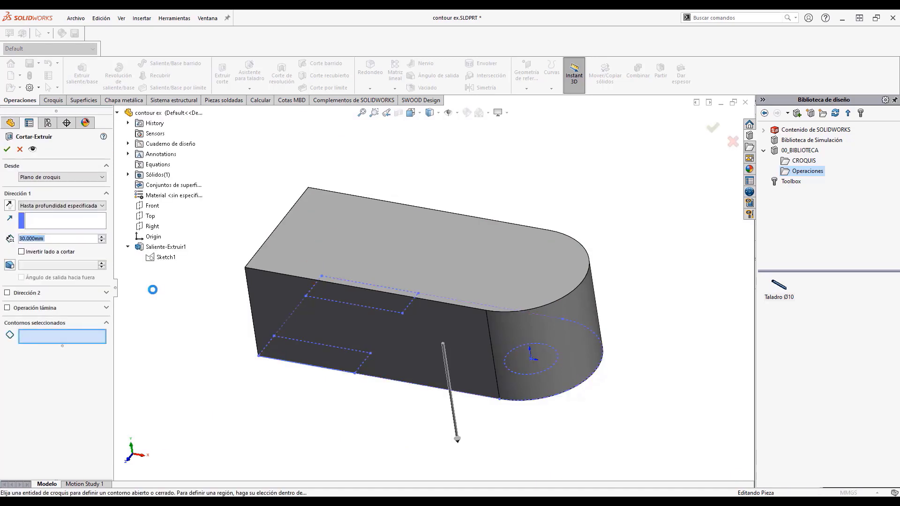
middle_click_drag(213, 332, 219, 281)
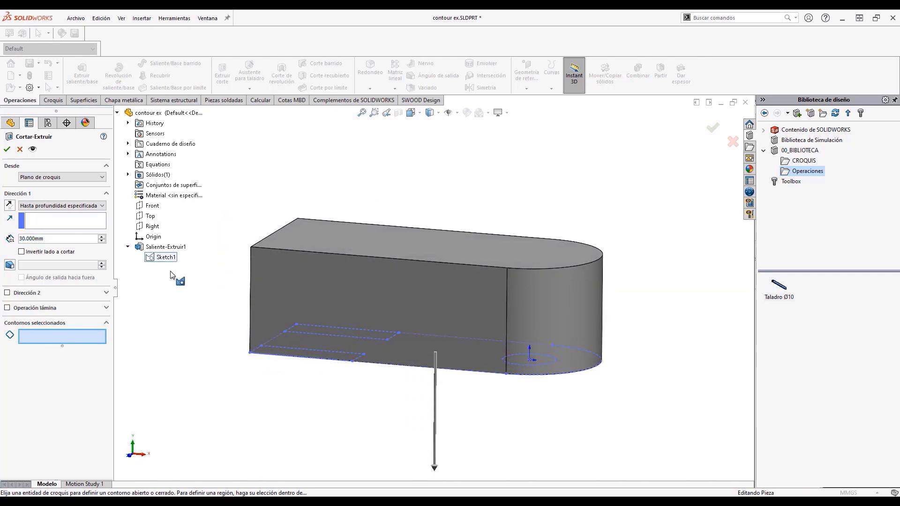
left_click(45, 177)
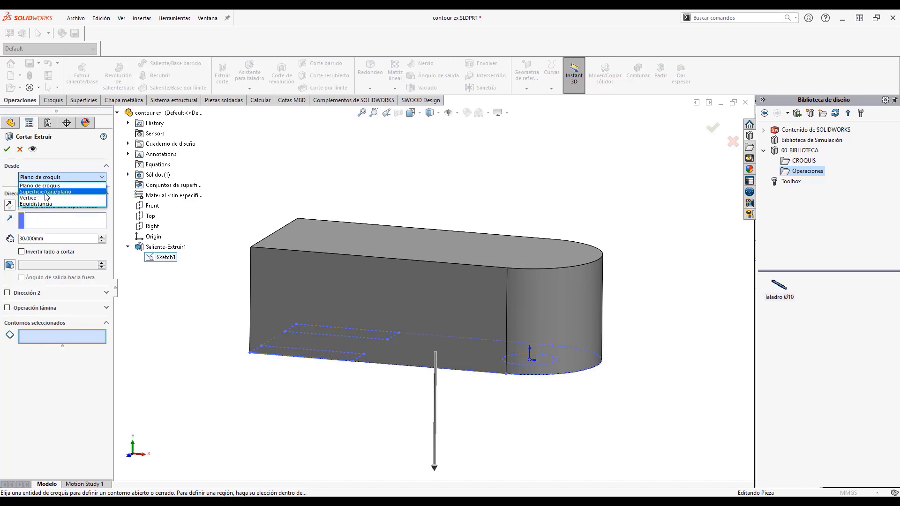
left_click(45, 192)
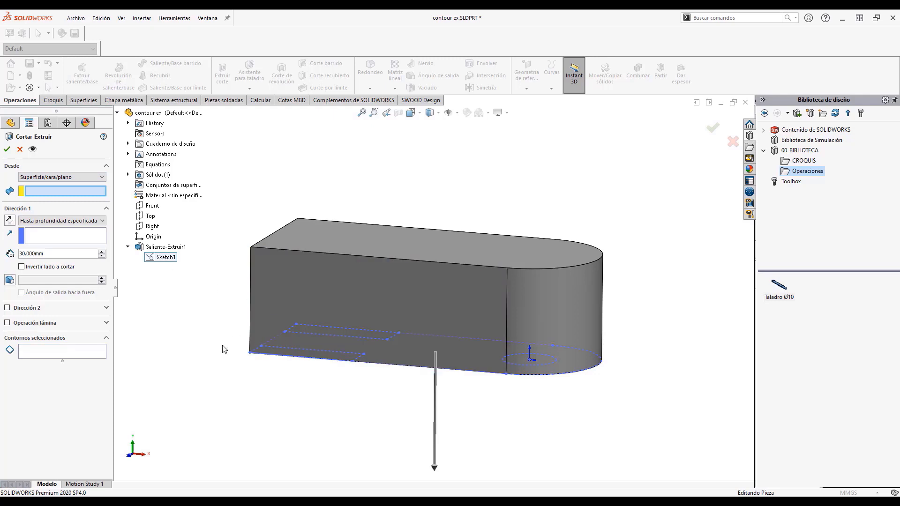
middle_click_drag(235, 340, 201, 378)
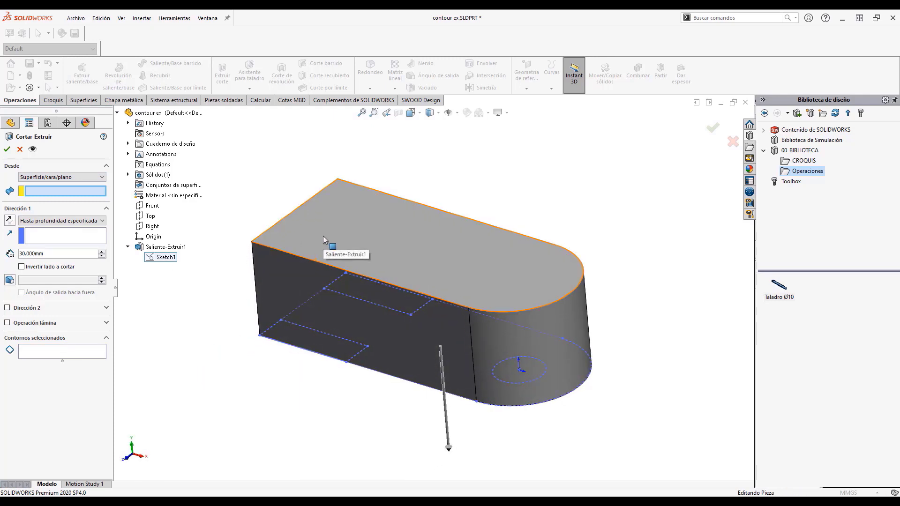
left_click(323, 239)
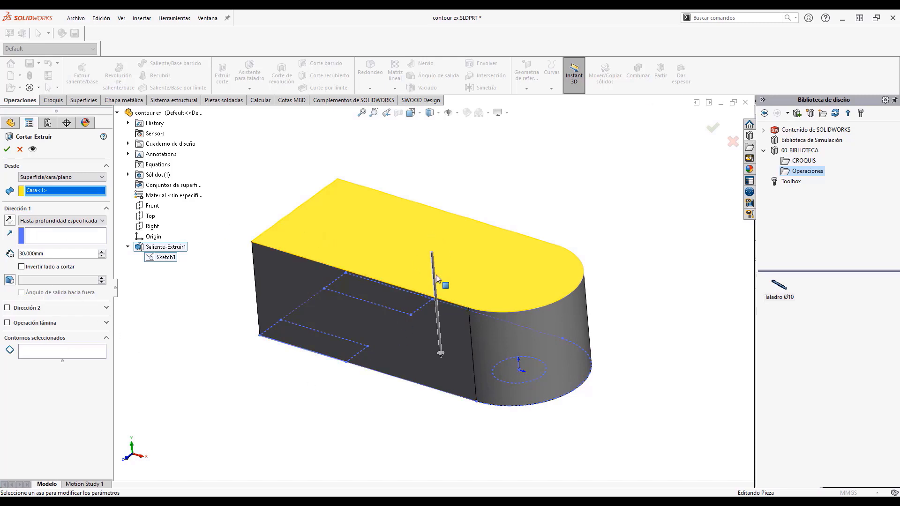
Cut the two corner rectangle regions of Sketch1 to a depth of 10 mm from the top face
left_click(52, 254)
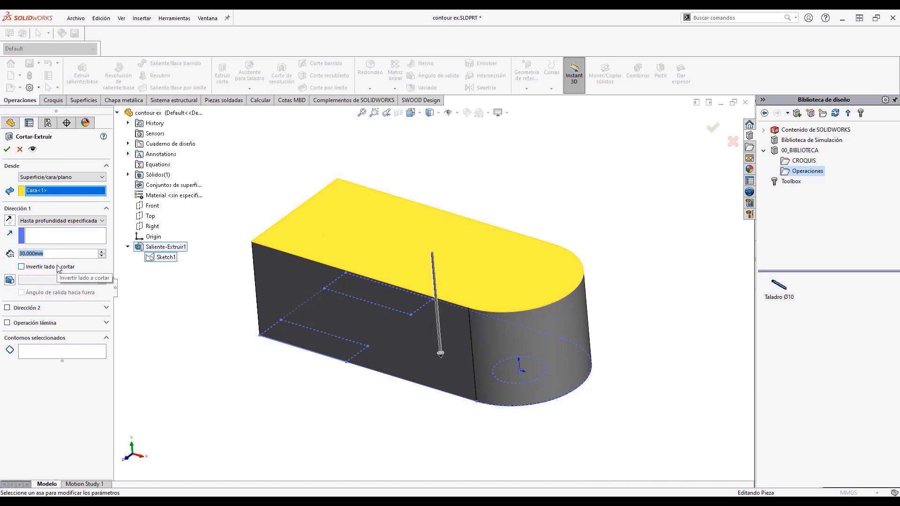
key("Down")
key("Down")
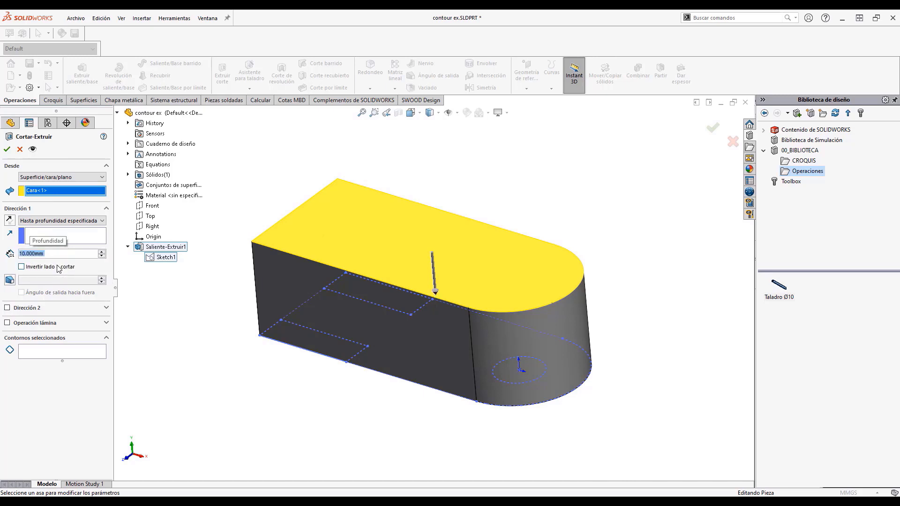
left_click(55, 352)
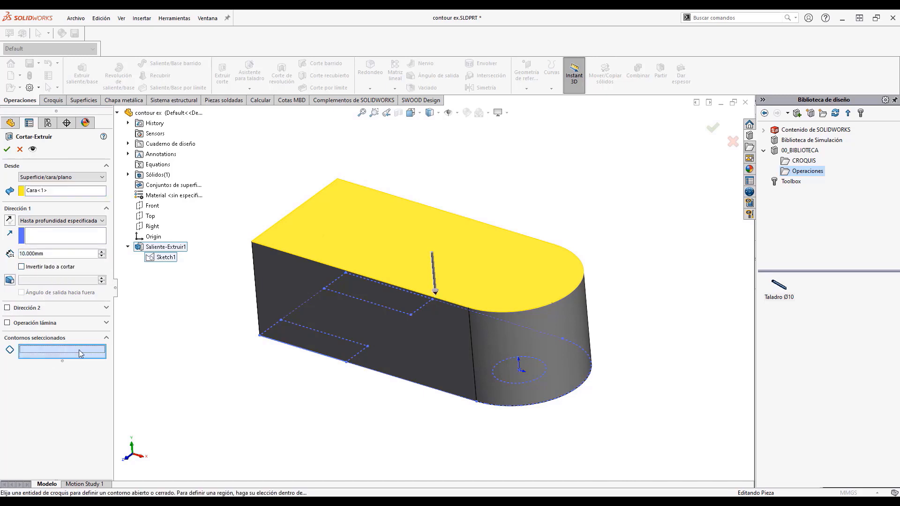
left_click(297, 338)
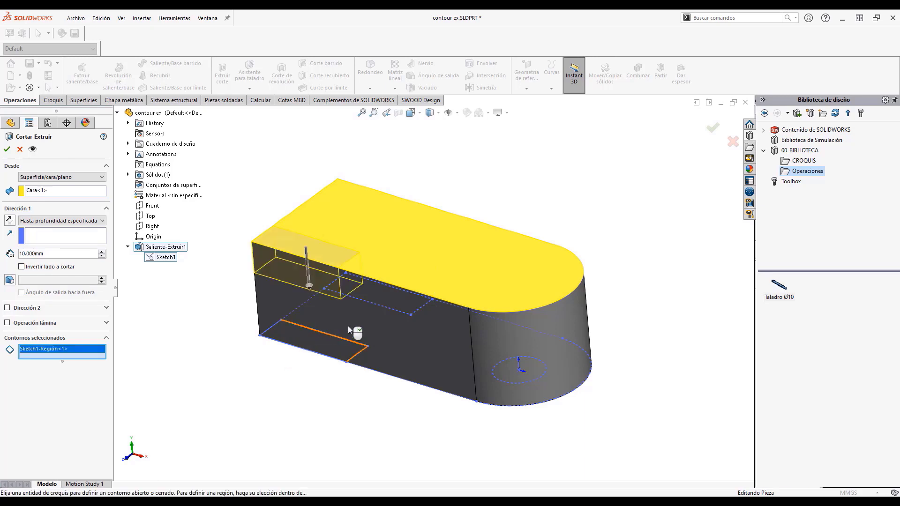
left_click(391, 300)
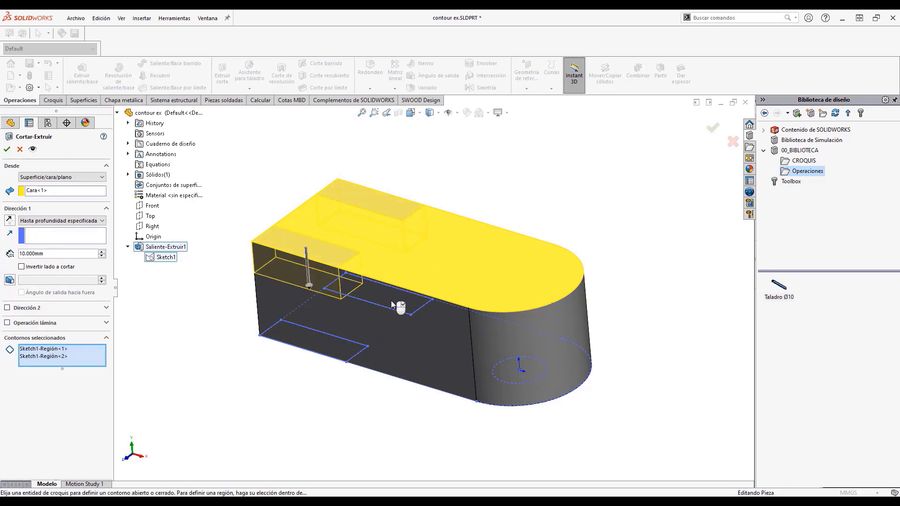
left_click(7, 149)
middle_click_drag(231, 358, 183, 314)
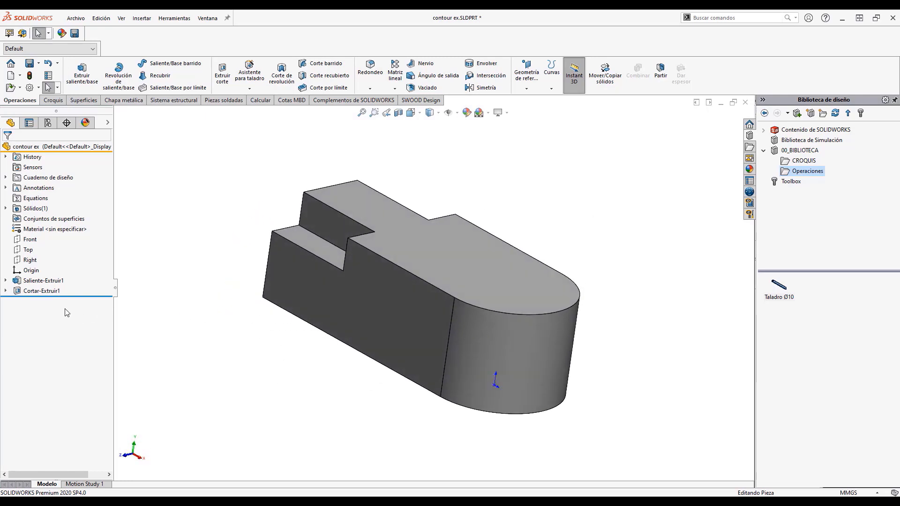
Start a second extruded cut from Sketch1, starting from the block's top face with the Superficie/cara/plano condition
left_click(5, 280)
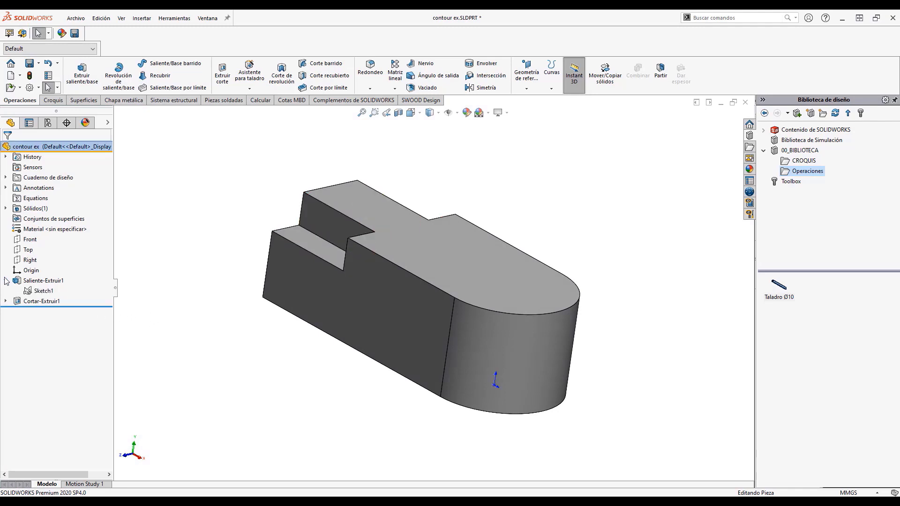
left_click(42, 291)
left_click(222, 75)
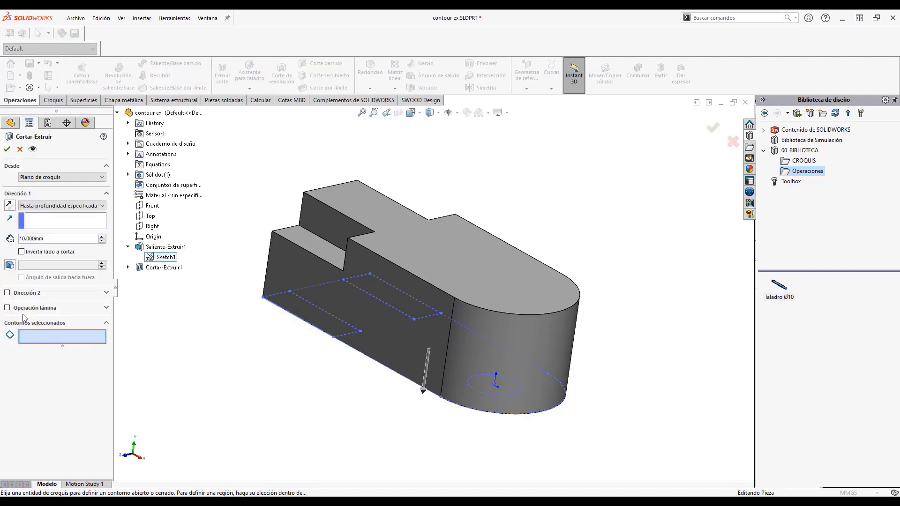
left_click(37, 179)
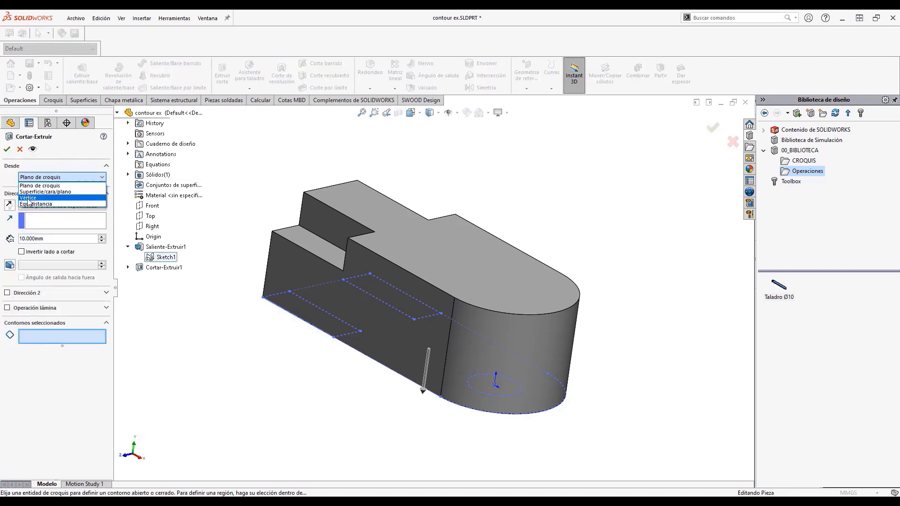
left_click(31, 192)
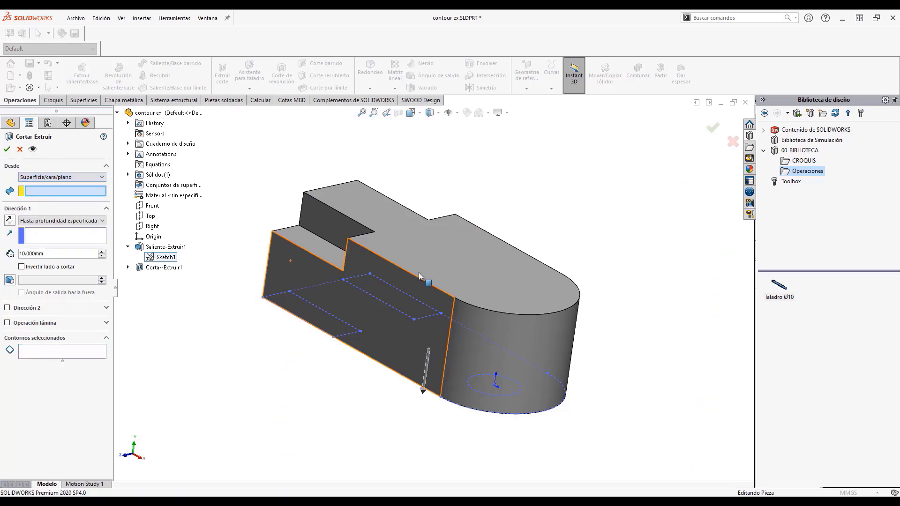
left_click(462, 266)
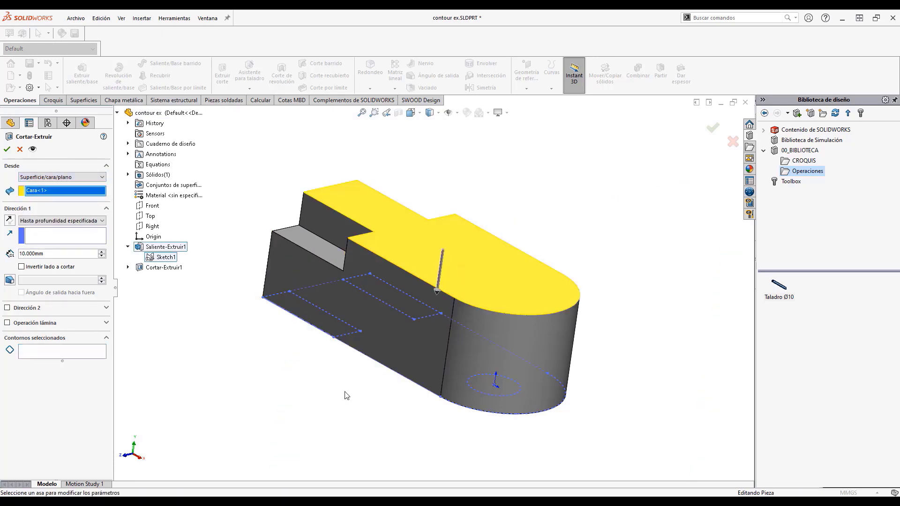
Select the circle contour of Sketch1 and cut it 15 mm deep into the block's rounded end
left_click(66, 352)
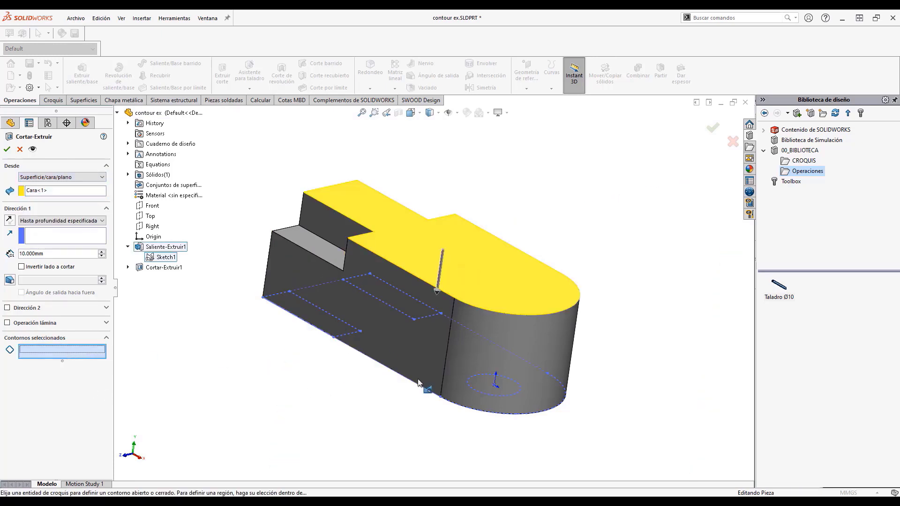
left_click(470, 387)
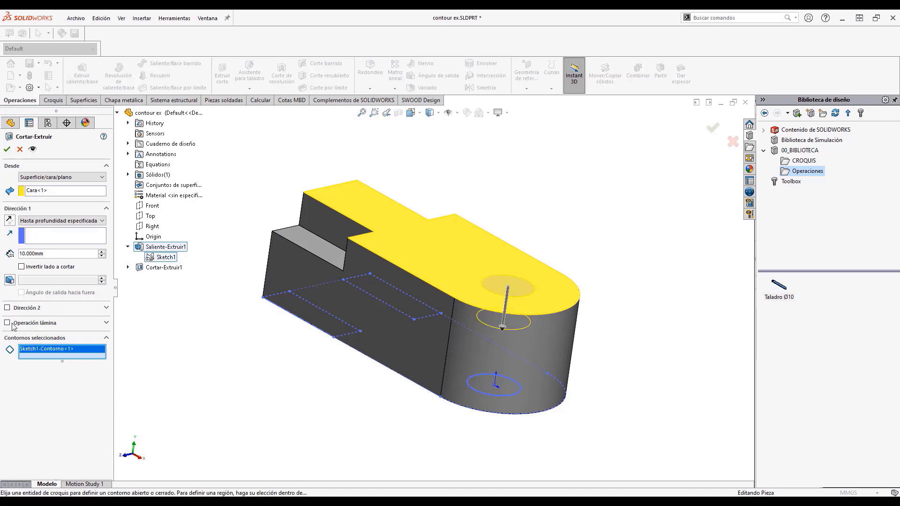
double_click(49, 253)
type("15")
key("Return")
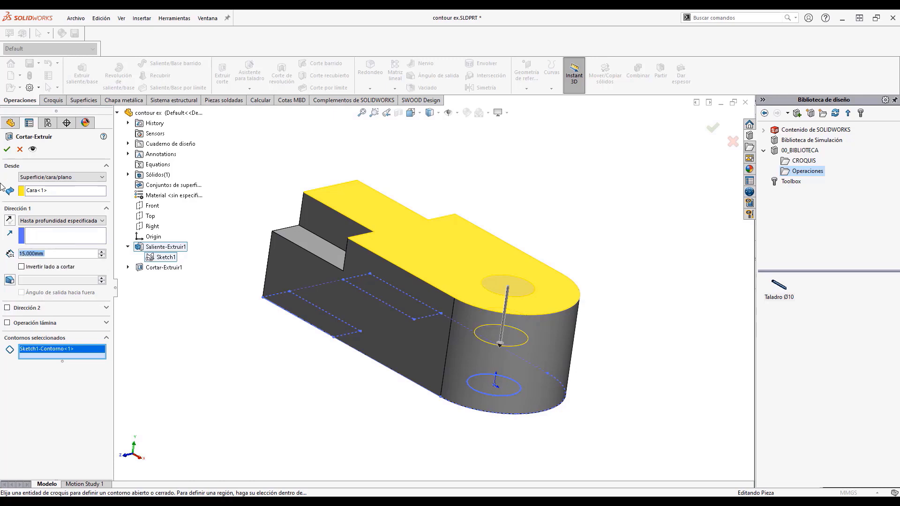
left_click(9, 151)
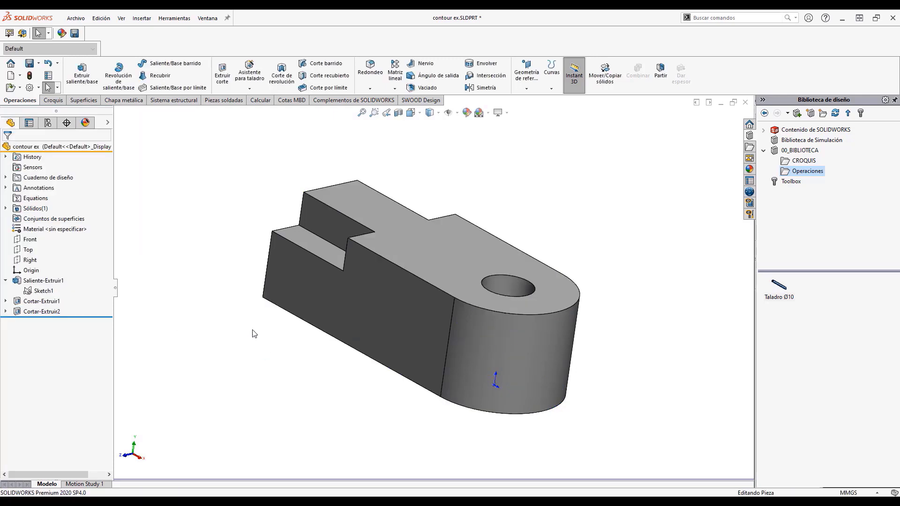
Apply a section view through the Front plane and examine the depth of the blind hole
middle_click_drag(328, 294, 347, 330)
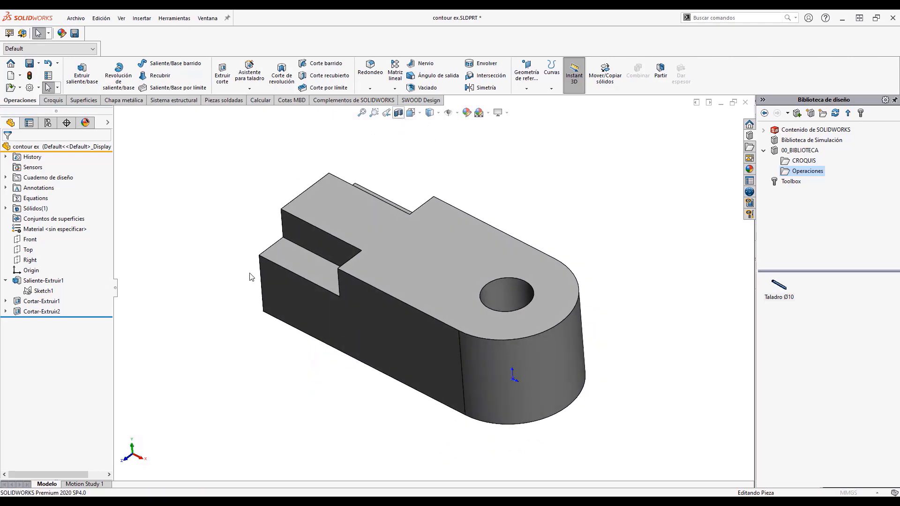
left_click(398, 113)
middle_click_drag(209, 351, 316, 242)
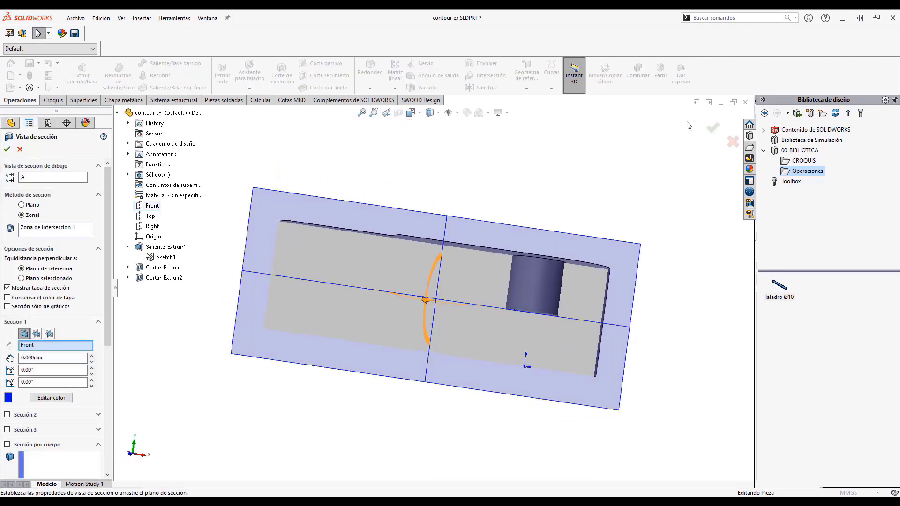
left_click(712, 128)
middle_click_drag(569, 195, 418, 315)
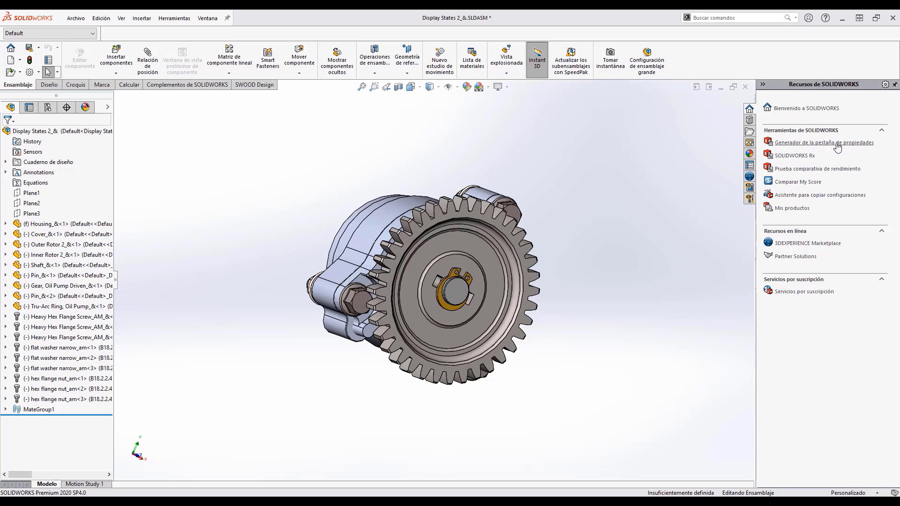
Examine the custom properties Código and Proveedor of the Housing, Cover, rotors, Shaft and a Heavy Hex Flange Screw one by one
left_click(750, 168)
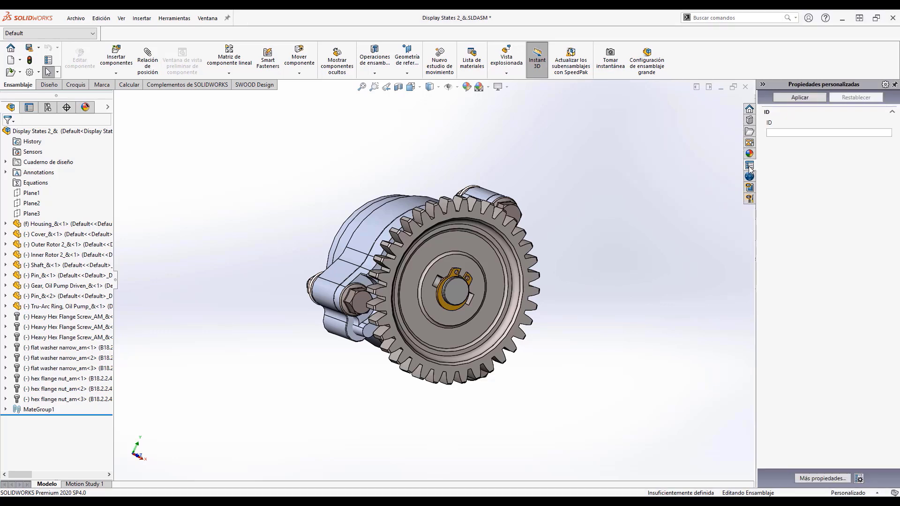
left_click(55, 224)
left_click(52, 244)
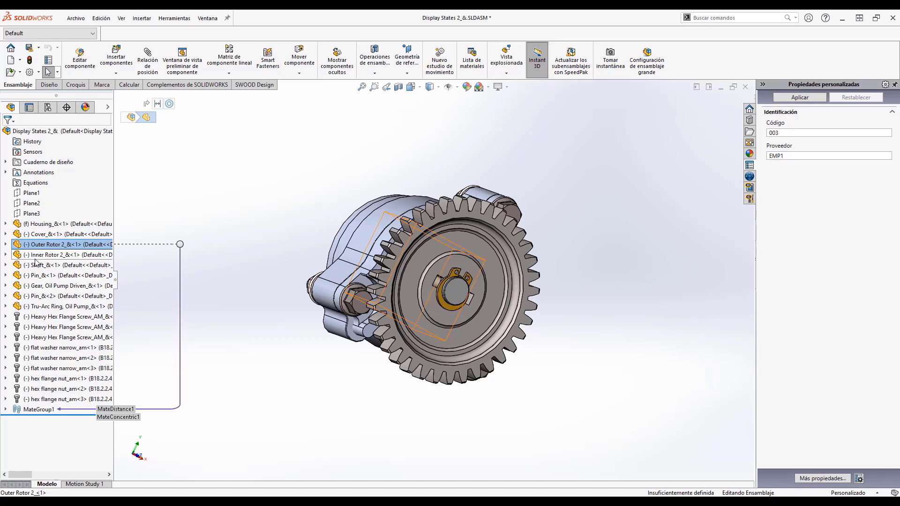
left_click(45, 225)
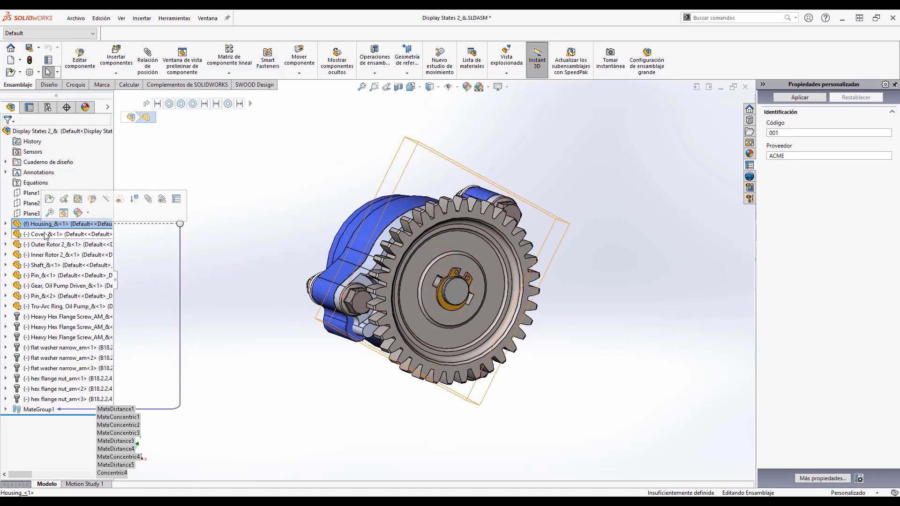
left_click(52, 235)
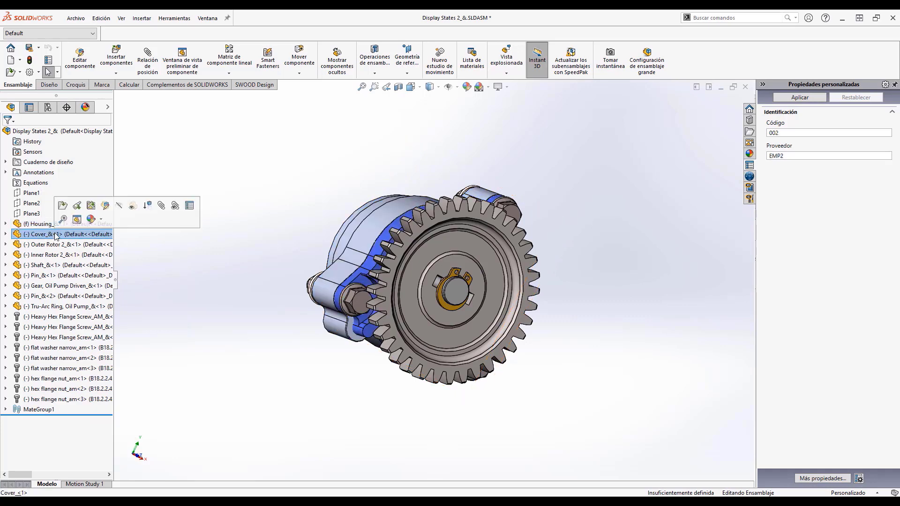
left_click(54, 245)
left_click(53, 255)
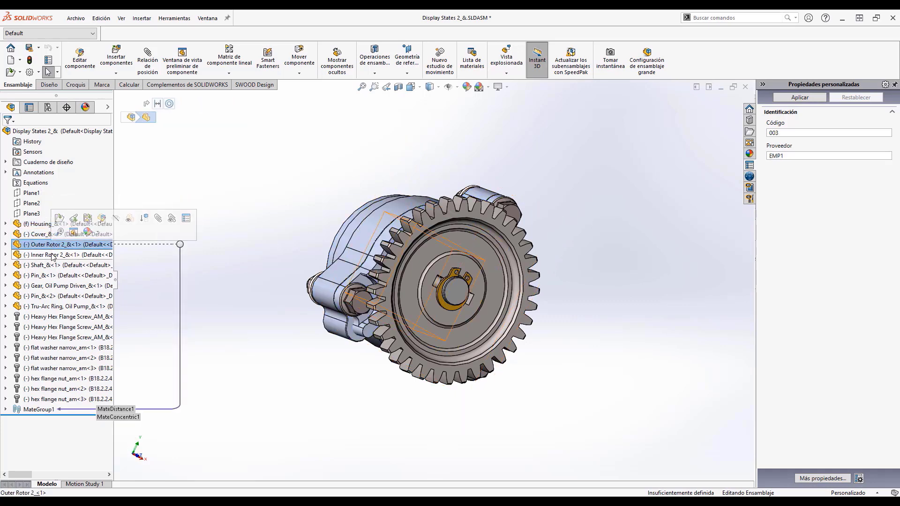
left_click(49, 265)
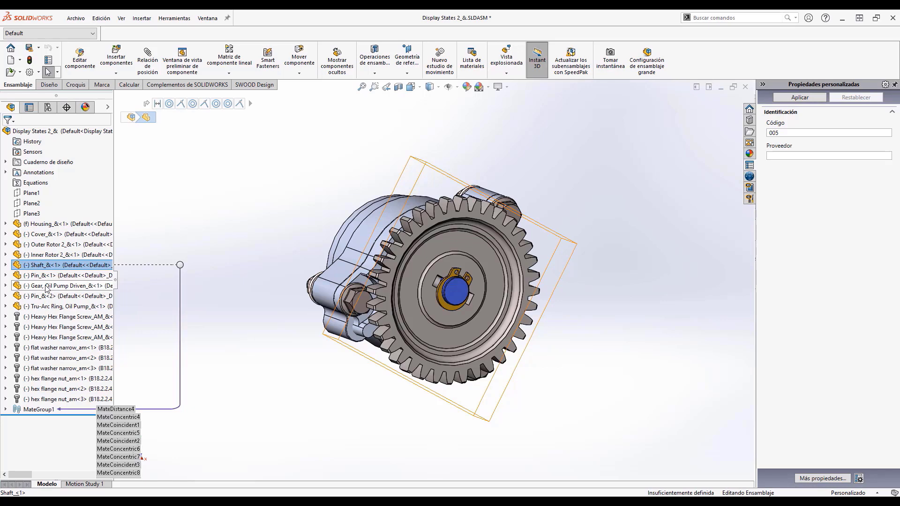
left_click(48, 317)
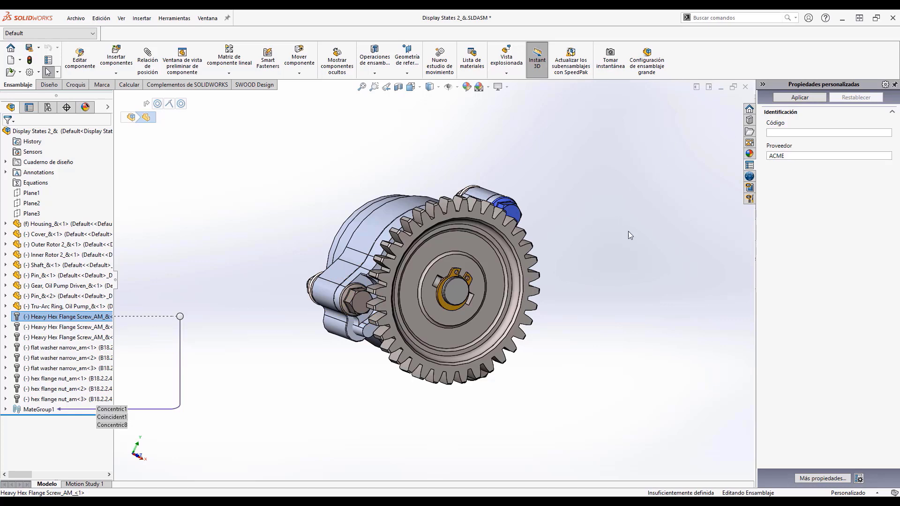
Compare the custom properties of Housing and Cover selected together, and of Inner Rotor 2 and Housing selected together
left_click(66, 223)
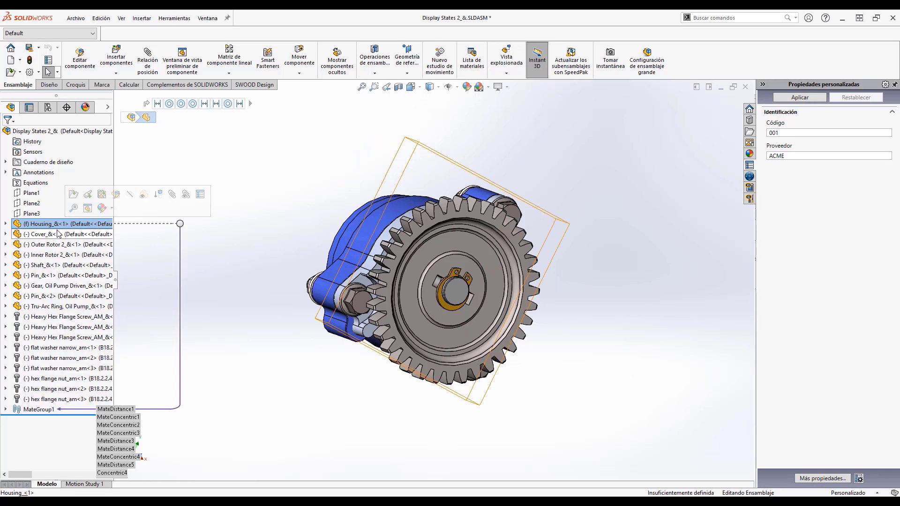
left_click(59, 233, "ctrl")
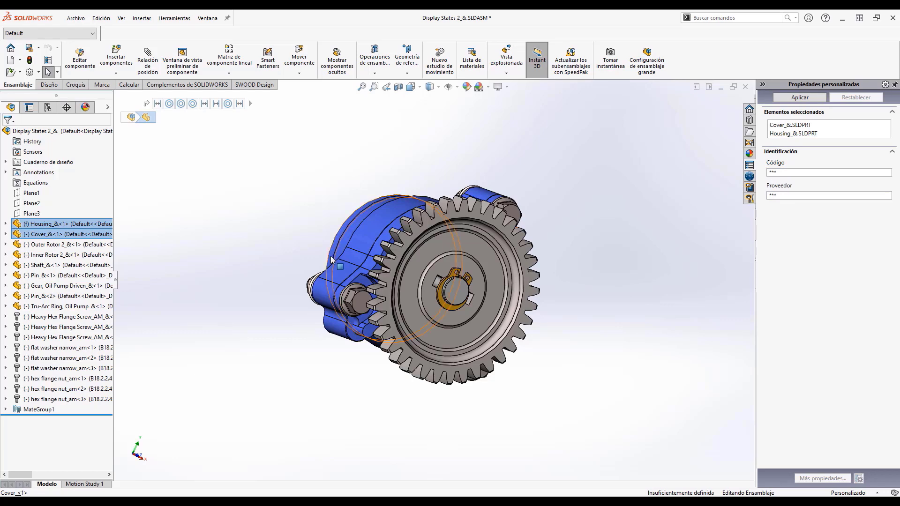
left_click(259, 222)
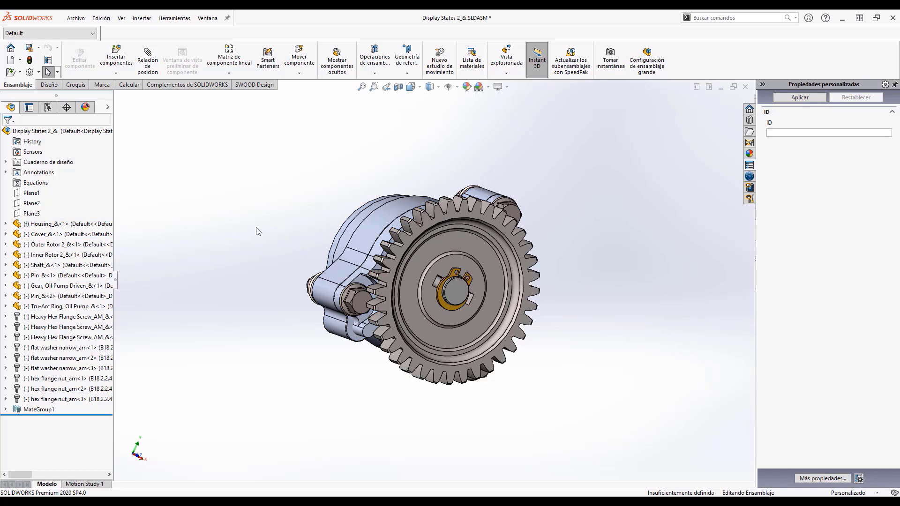
left_click(70, 254)
left_click(50, 225, "ctrl")
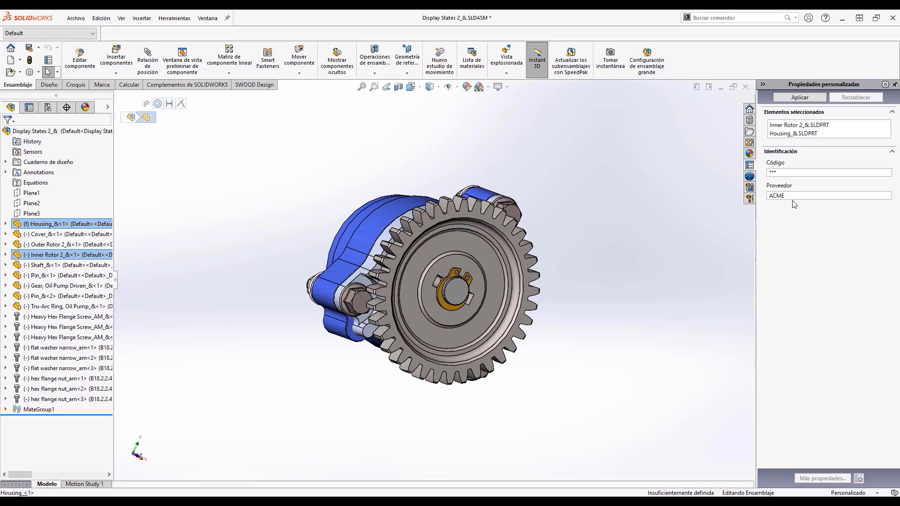
left_click(794, 196)
left_click(682, 180)
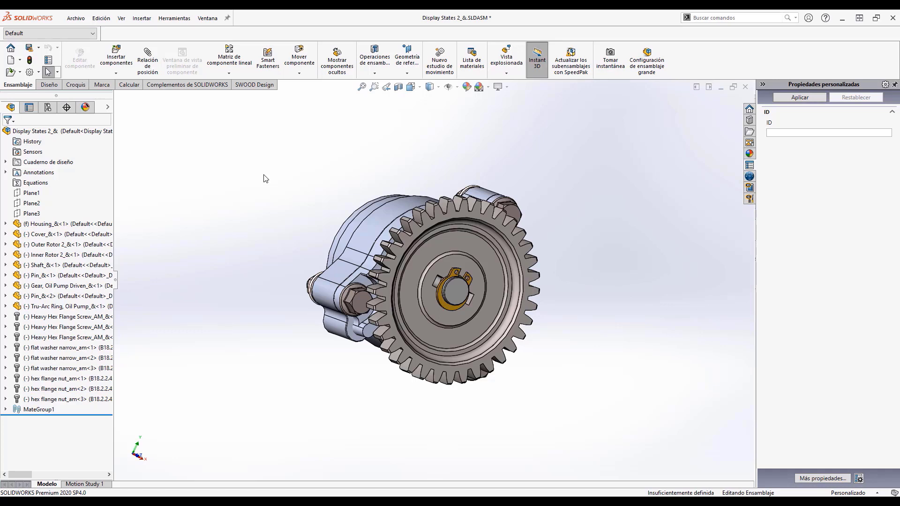
Start an advanced component selection with Propiedad personalizada as the first category and Proveedor as the second
left_click(58, 72)
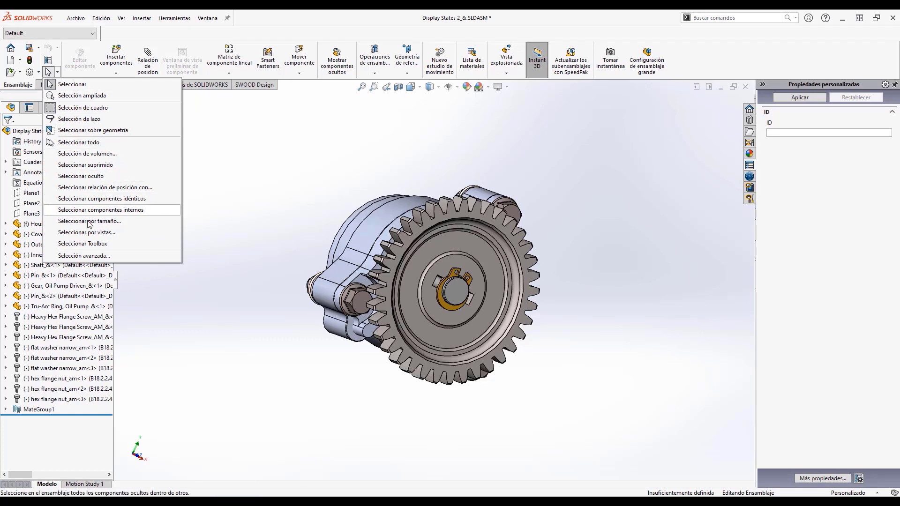
left_click(92, 257)
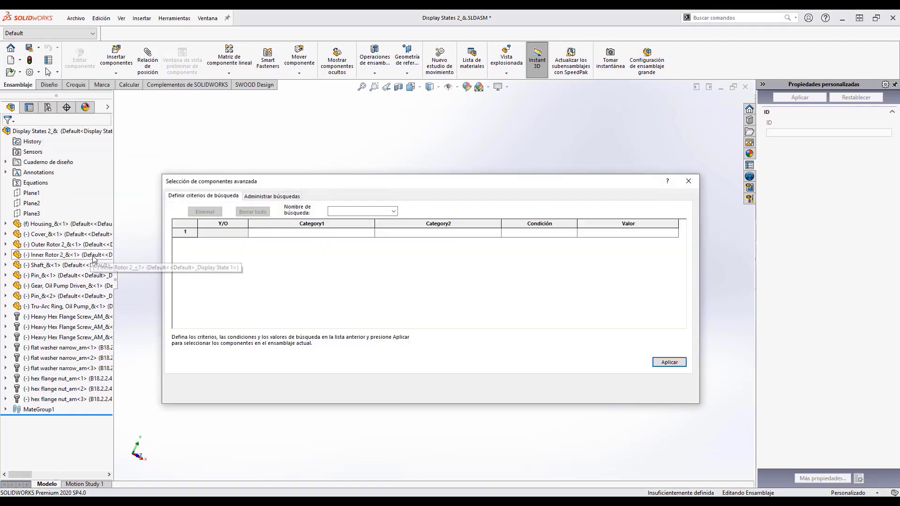
left_click(322, 233)
left_click(370, 234)
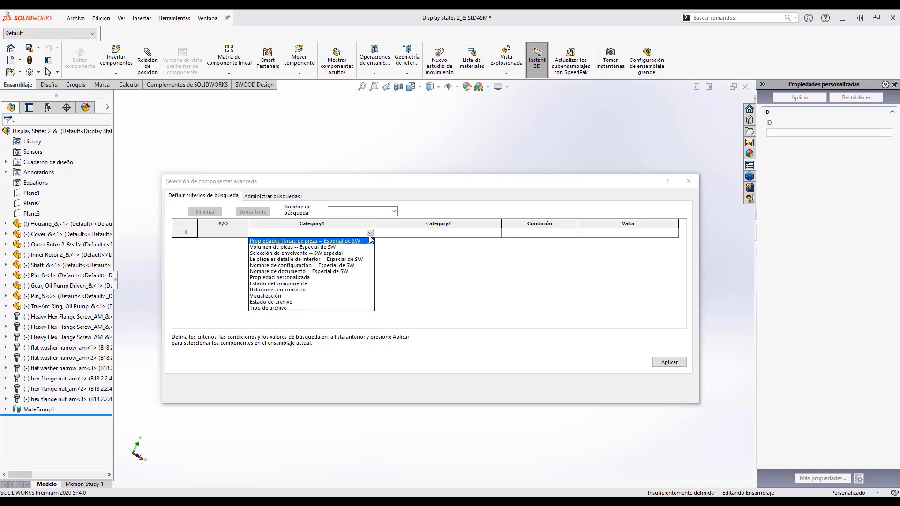
left_click(302, 278)
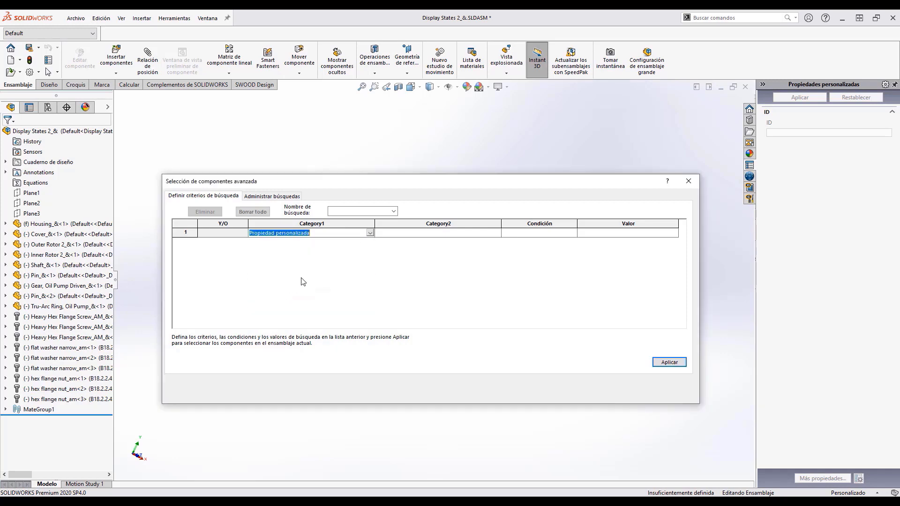
left_click(415, 234)
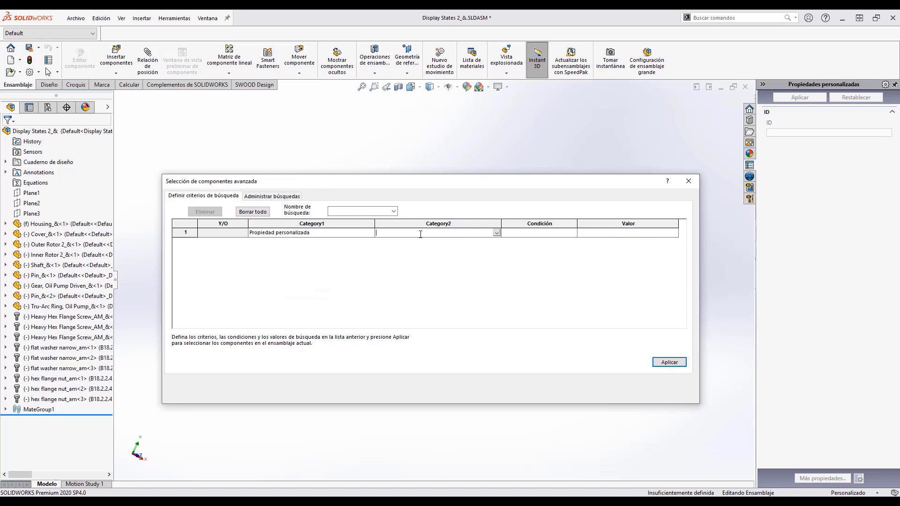
left_click(496, 233)
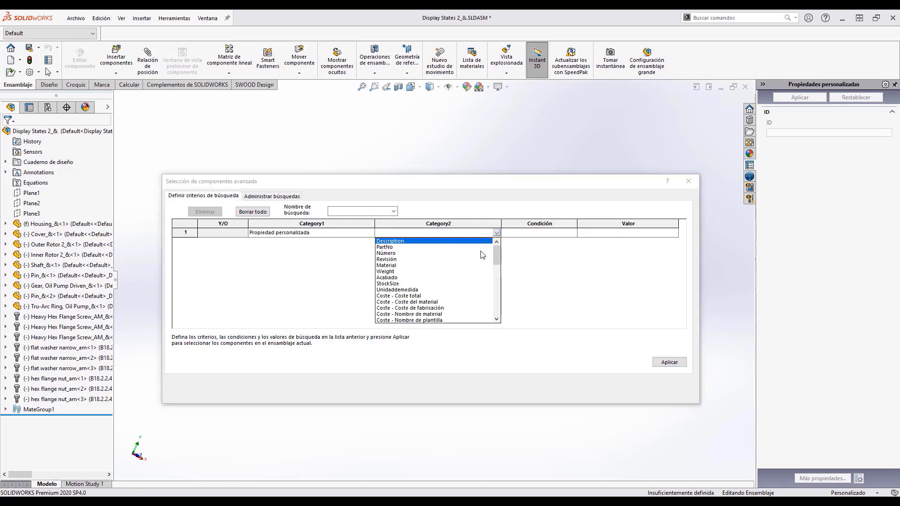
left_click_drag(496, 252, 500, 306)
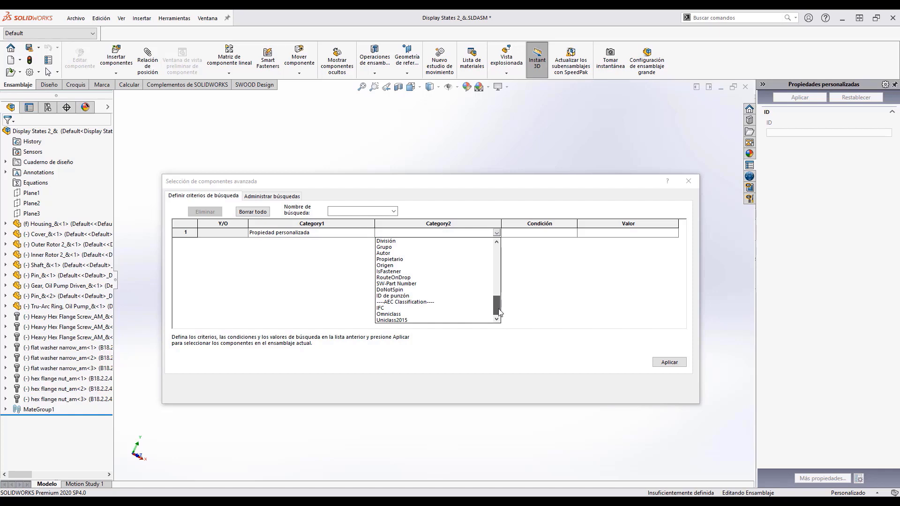
left_click(400, 234)
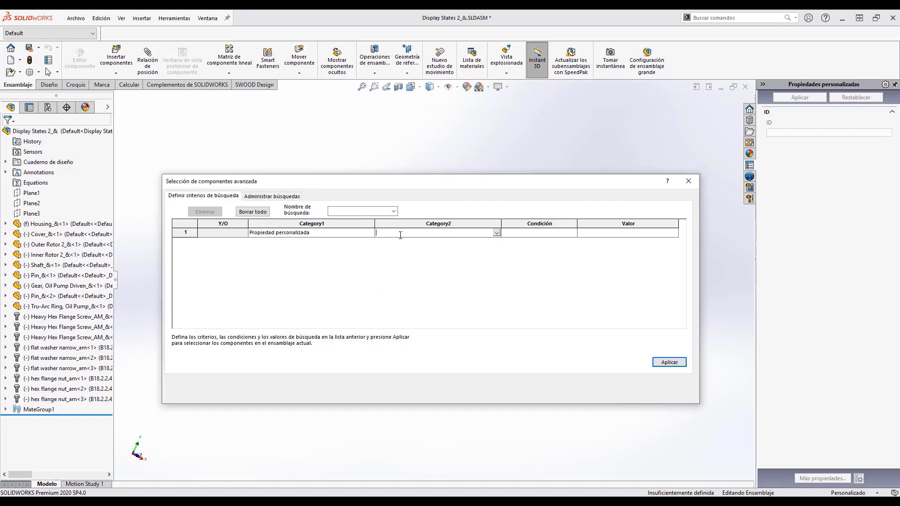
type("Proveedor")
Complete the Proveedor search criterion with the condition = and the value EMP1
left_click(547, 235)
left_click(572, 232)
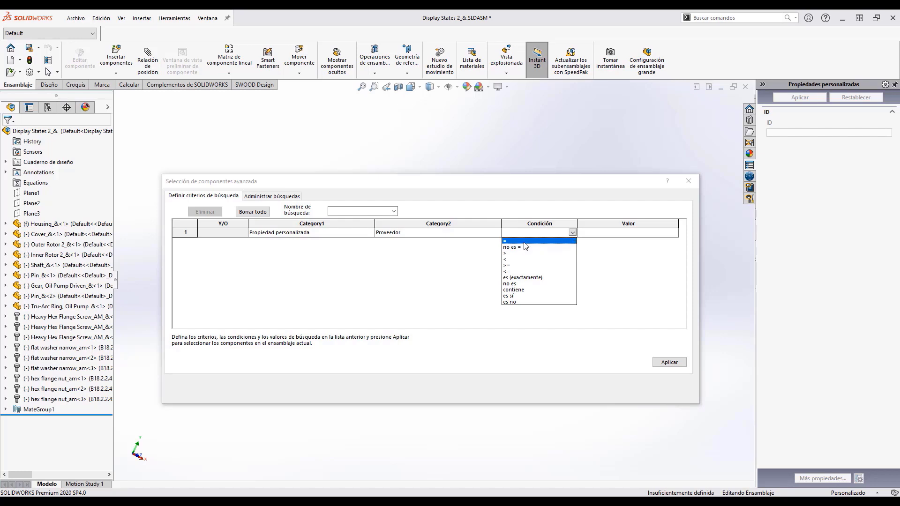
key("Return")
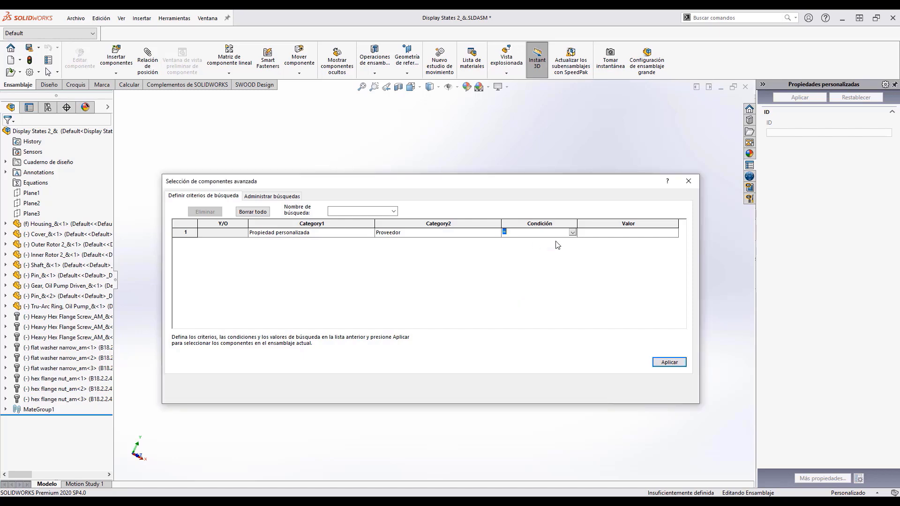
left_click(607, 237)
type("EMP")
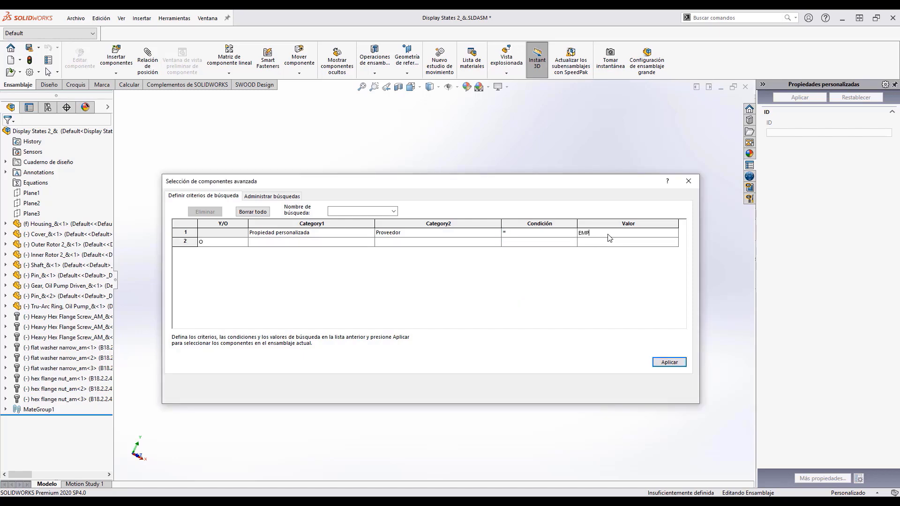
type("1")
Save the component search as EMP1 and add it to the selection favorites
left_click(364, 210)
type("EM")
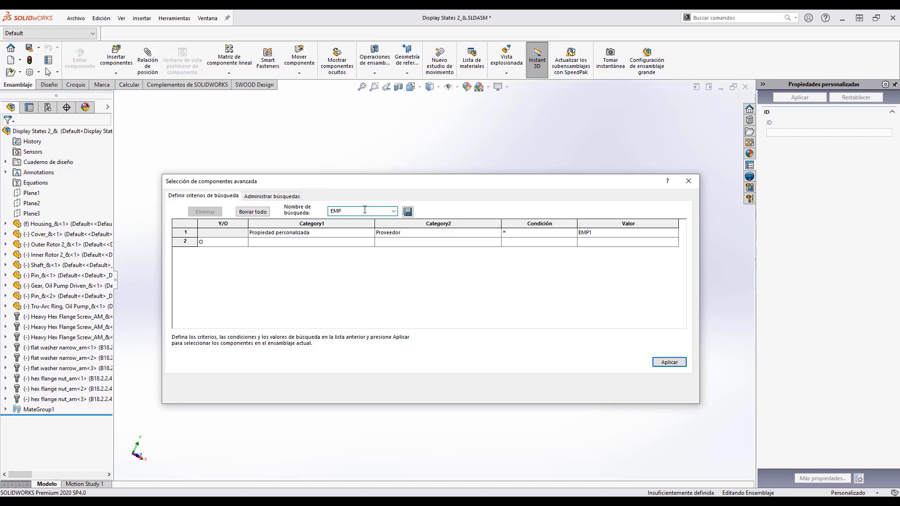
left_click(408, 213)
left_click(284, 196)
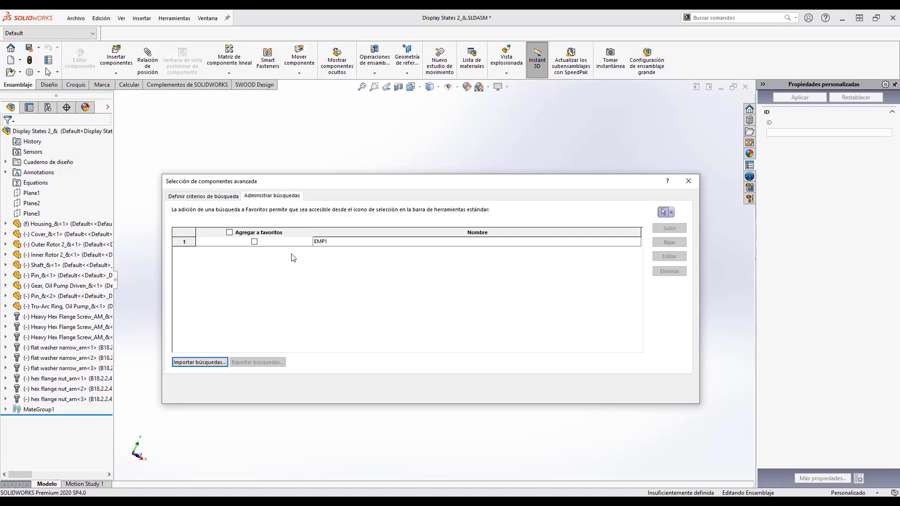
left_click(254, 242)
left_click(689, 182)
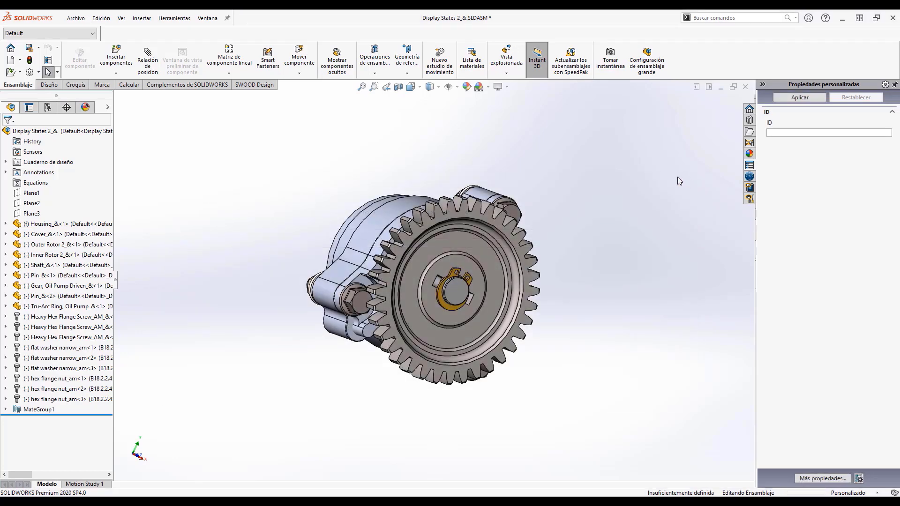
Select the components found by the EMP1 favorite search and apply ACME as their Proveedor
left_click(58, 72)
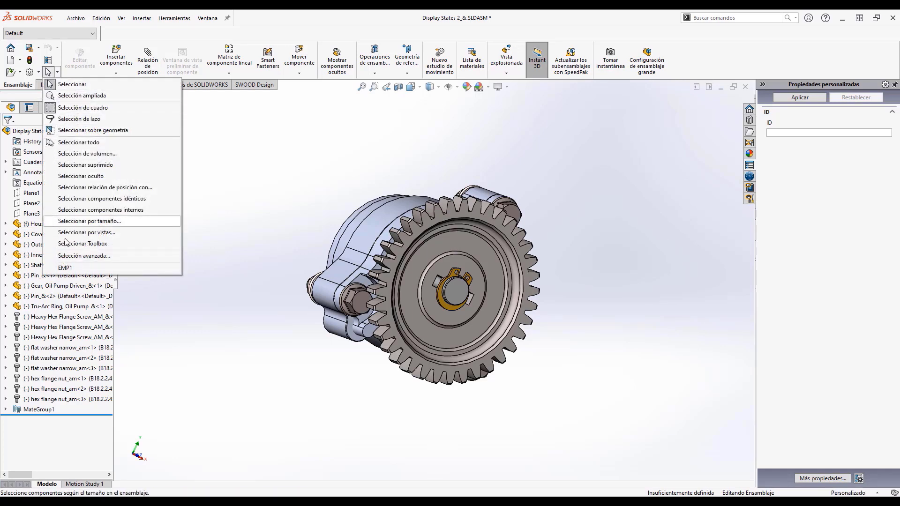
left_click(67, 267)
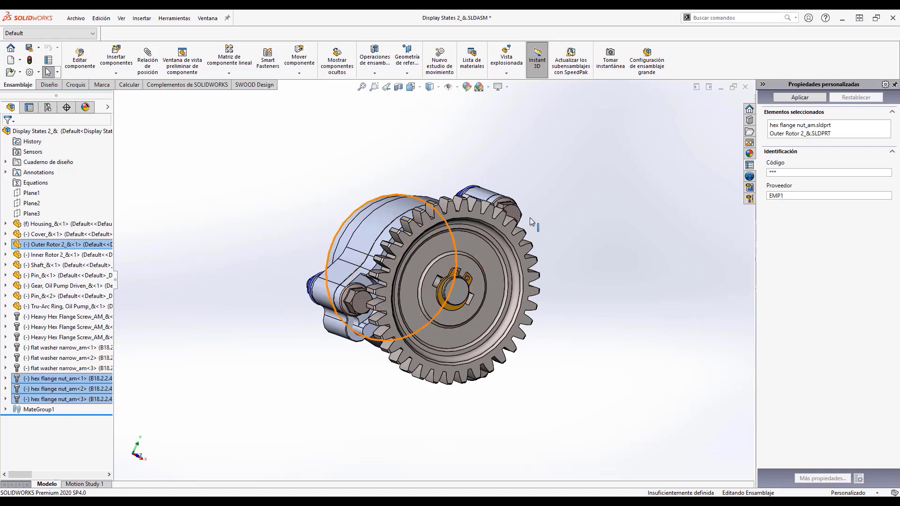
left_click(811, 197)
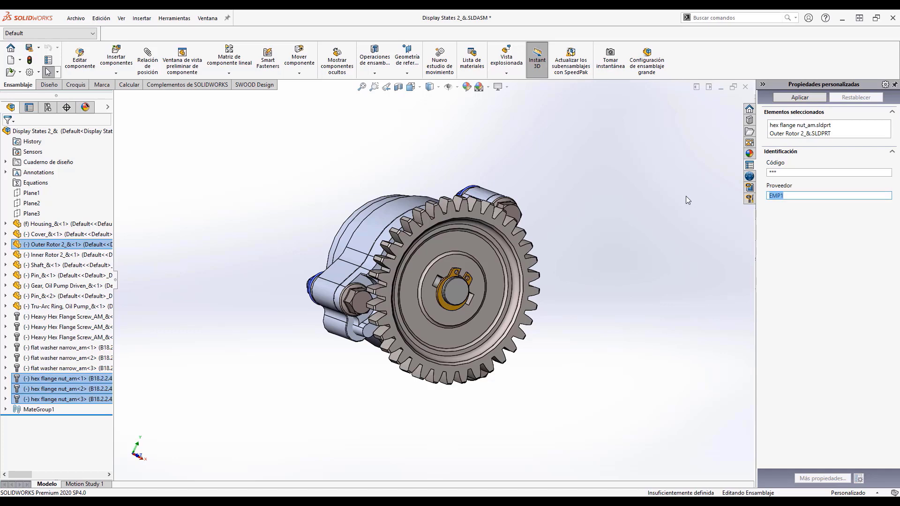
type("ACME")
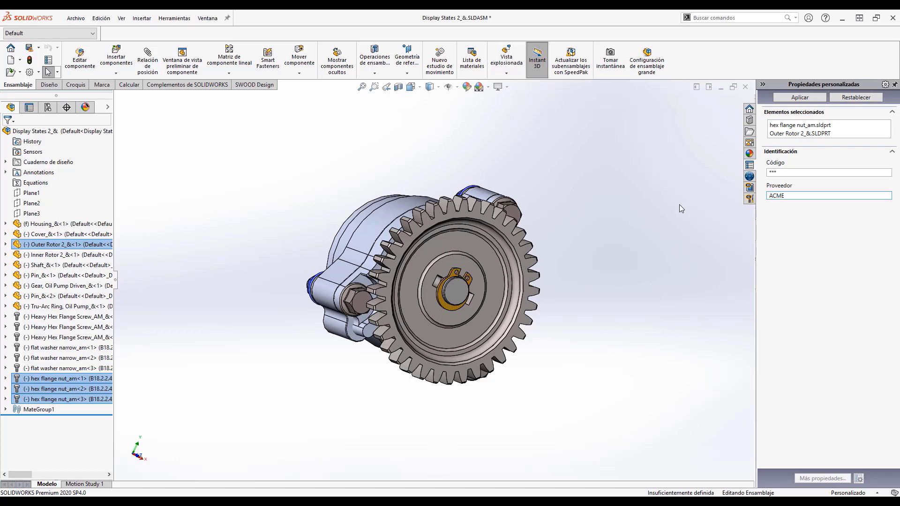
left_click(802, 99)
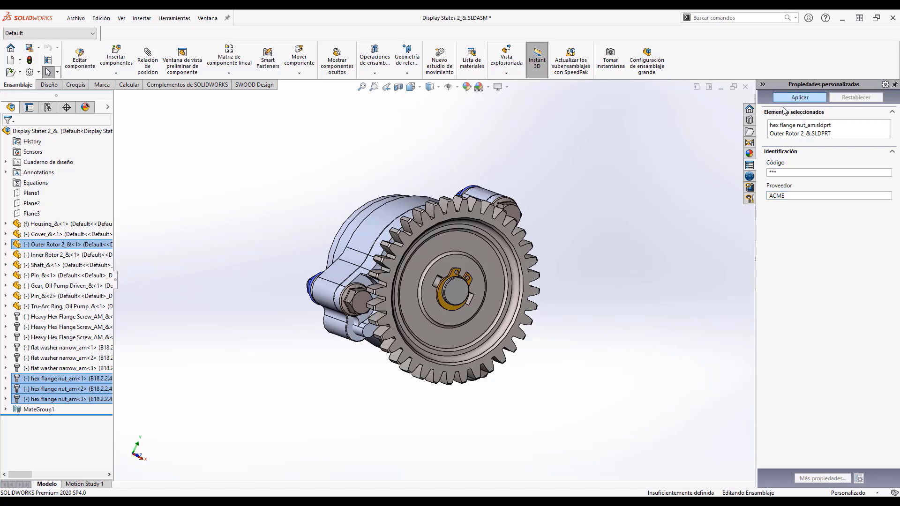
left_click(651, 160)
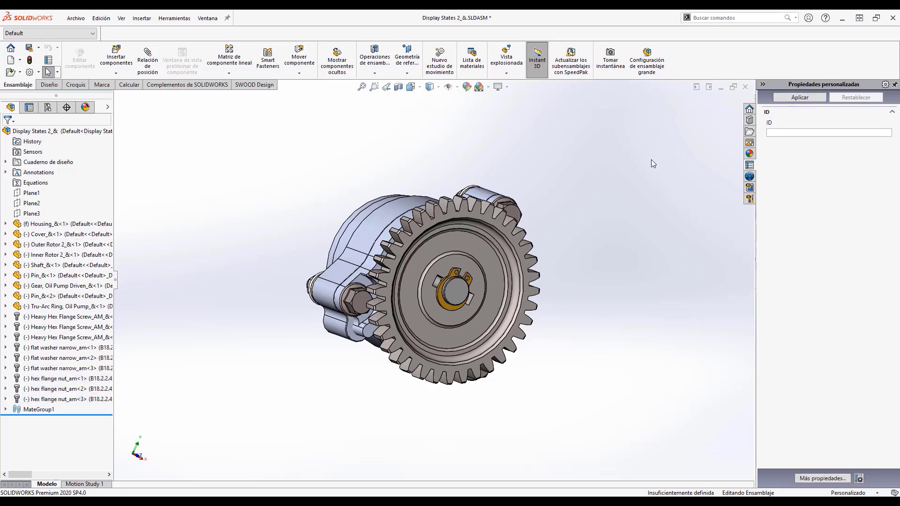
Check the Proveedor property of the fasteners and rerun the saved EMP1 selection on the assembly
left_click(65, 388)
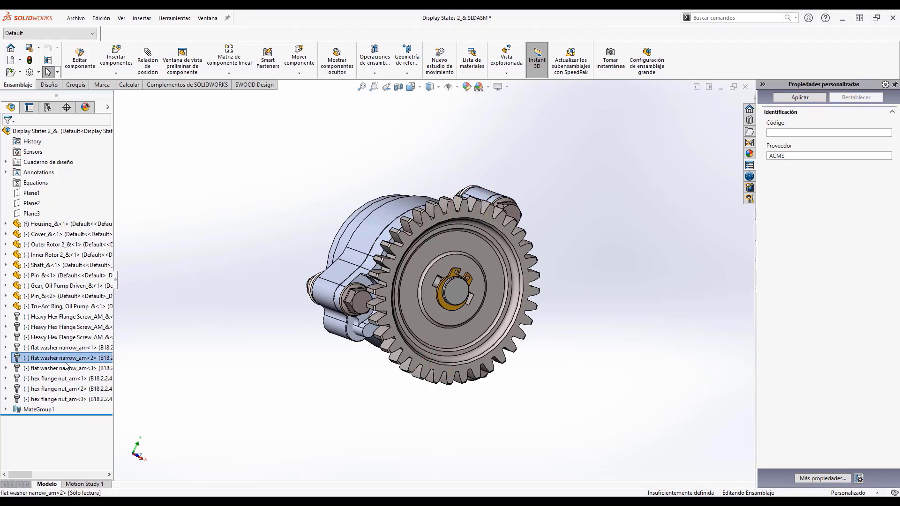
left_click(199, 238)
left_click(57, 72)
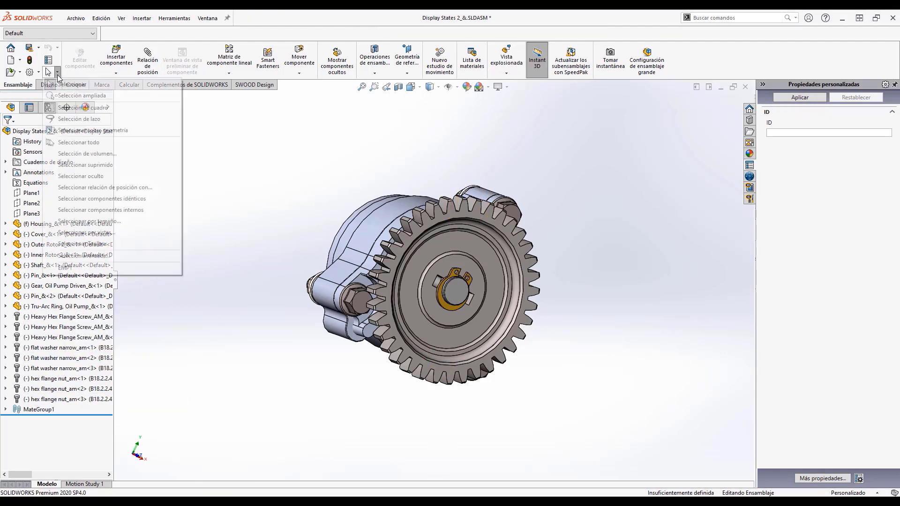
left_click(96, 268)
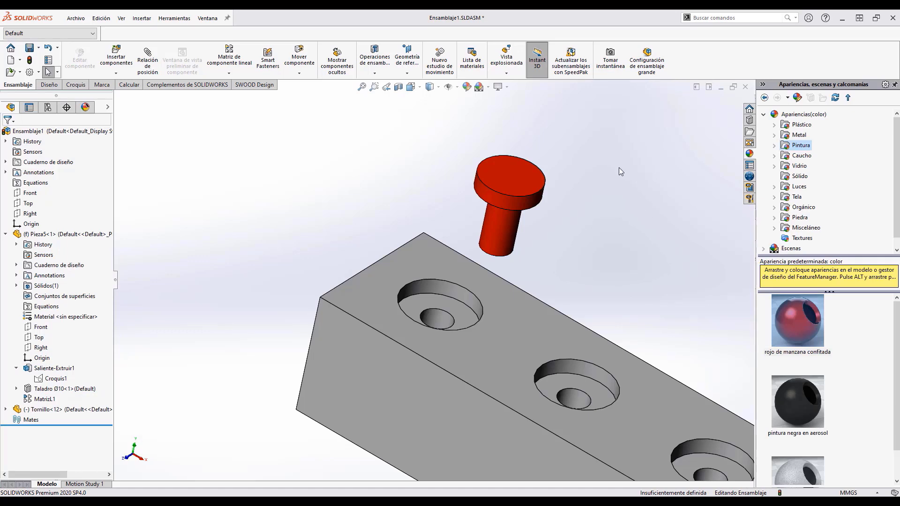
Display hidden lines and mate the circular edge under the screw's head to the inner edge of the bar's first counterbored hole
scroll(653, 245, "up", 10)
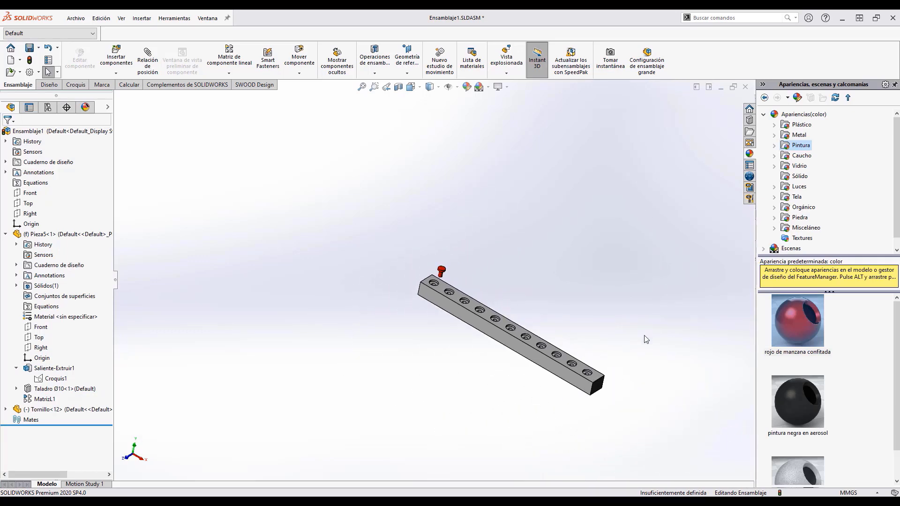
scroll(644, 336, "down", 3)
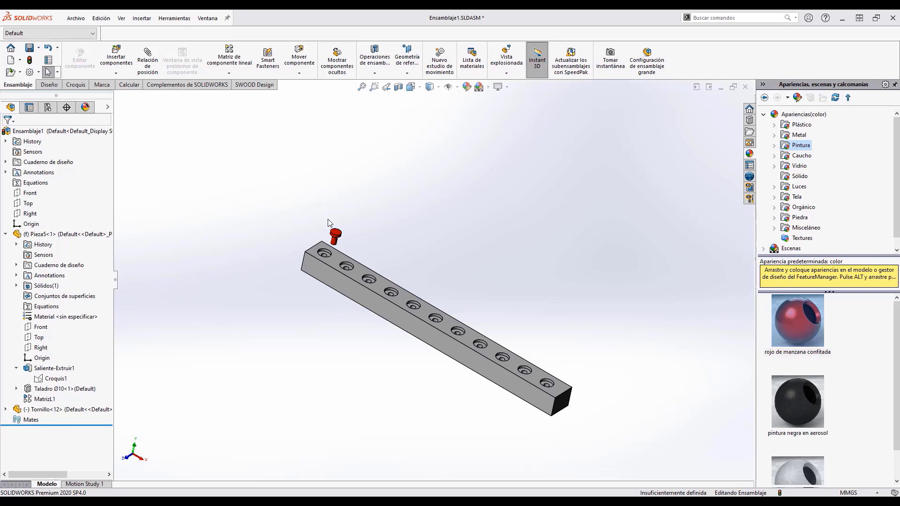
scroll(330, 229, "down", 5)
scroll(373, 268, "down", 4)
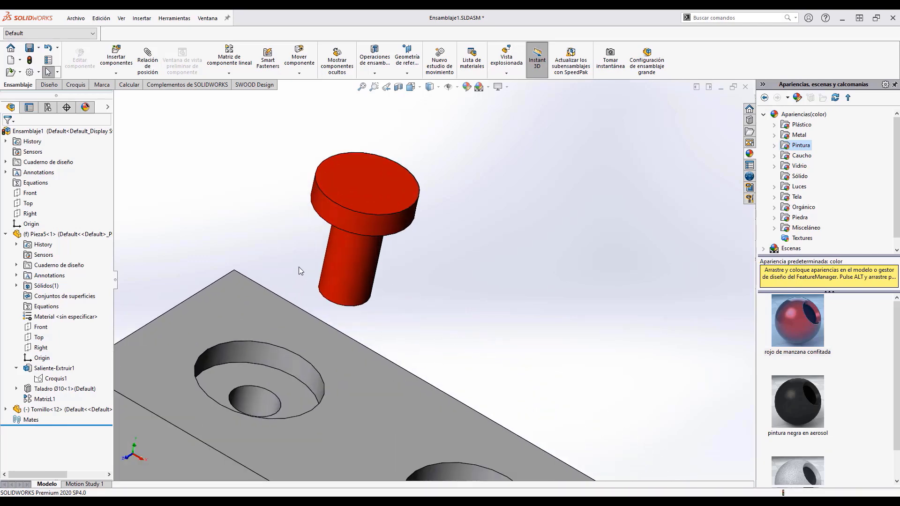
mouse_move(299, 266)
middle_mouse_down()
mouse_move(323, 209)
mouse_move(287, 296)
mouse_move(290, 274)
middle_mouse_up()
scroll(289, 274, "up", 2)
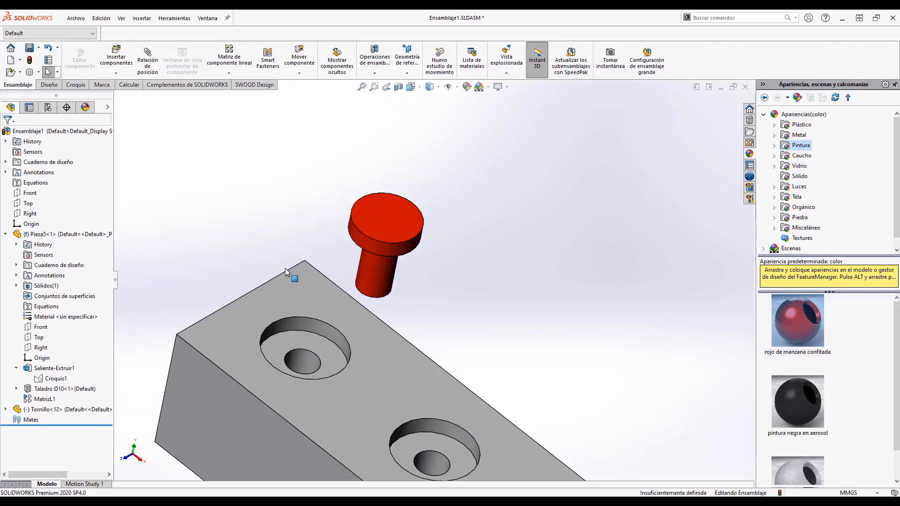
left_click(430, 91)
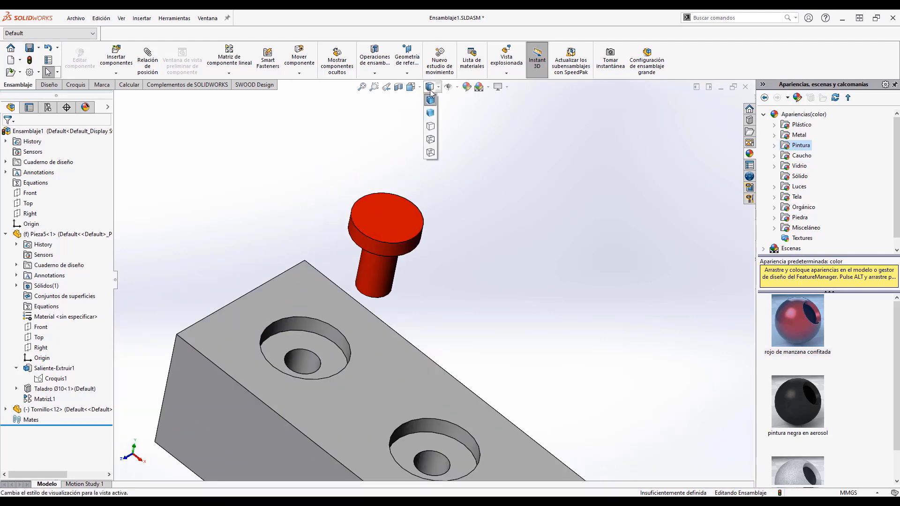
left_click(430, 140)
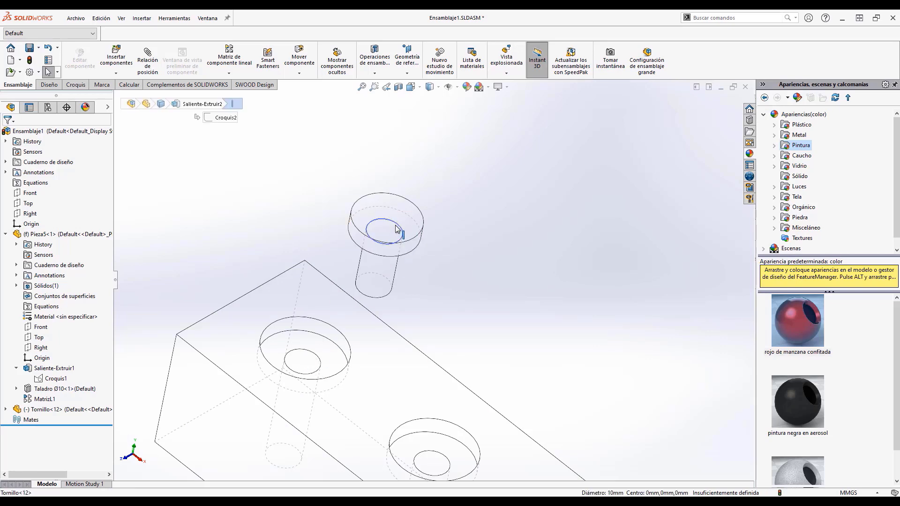
left_click_drag(396, 228, 308, 359, "alt")
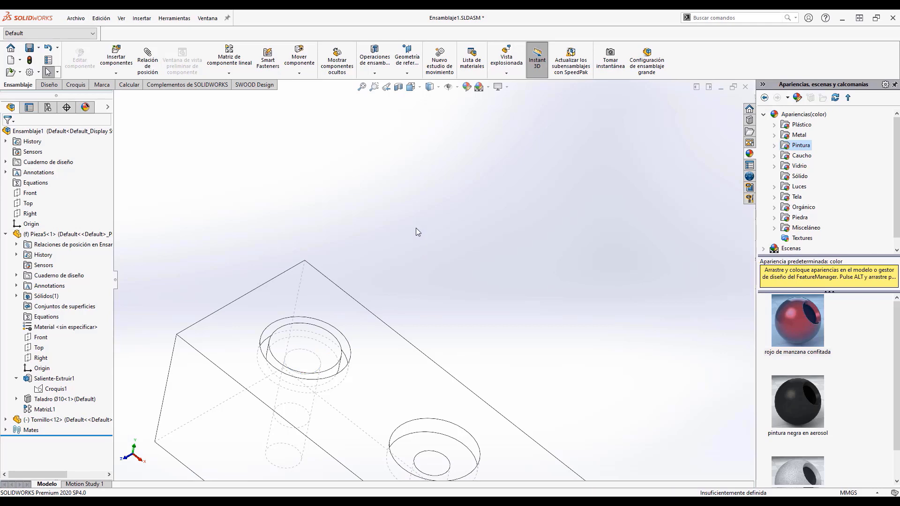
Restore the shaded display with edges and test whether the inserted screw moves in its hole
left_click(430, 87)
left_click(430, 102)
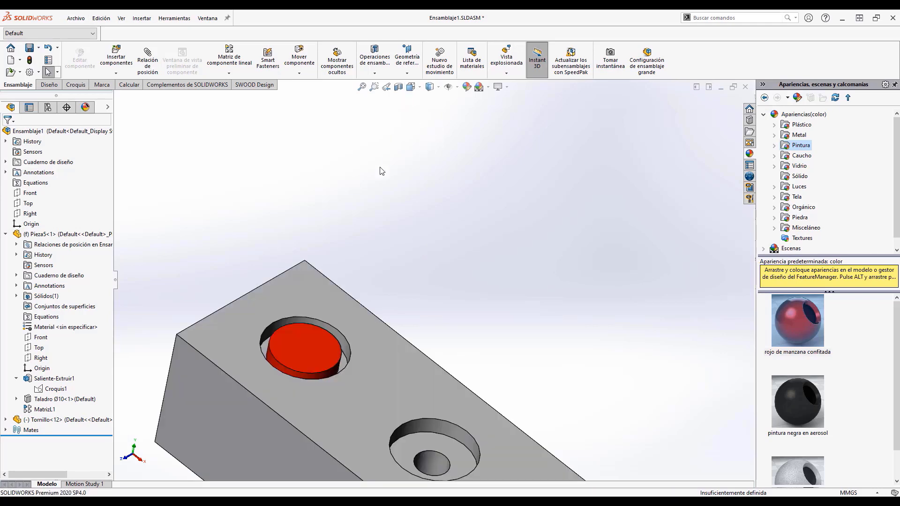
left_click_drag(309, 354, 323, 373)
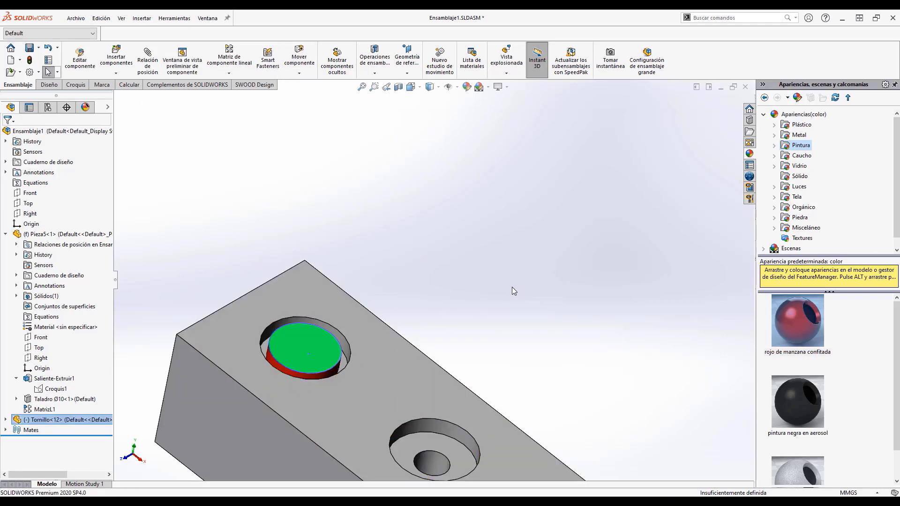
left_click(511, 288)
Start a pattern-driven component pattern with the inserted Tornillo screw as the component to repeat
scroll(498, 310, "up", 3)
scroll(499, 313, "up", 10)
middle_click_drag(405, 325, 444, 339)
scroll(421, 288, "down", 6)
middle_click_drag(431, 302, 512, 249)
scroll(520, 244, "down", 2)
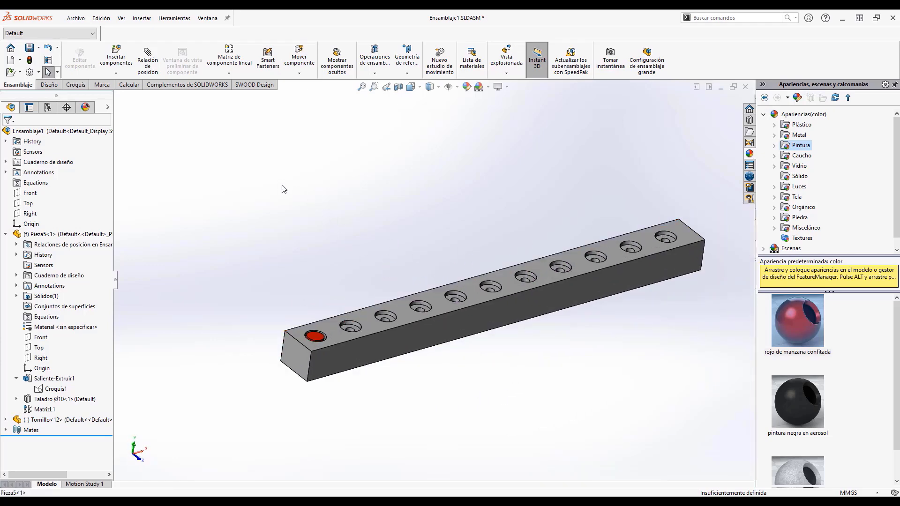
left_click(227, 75)
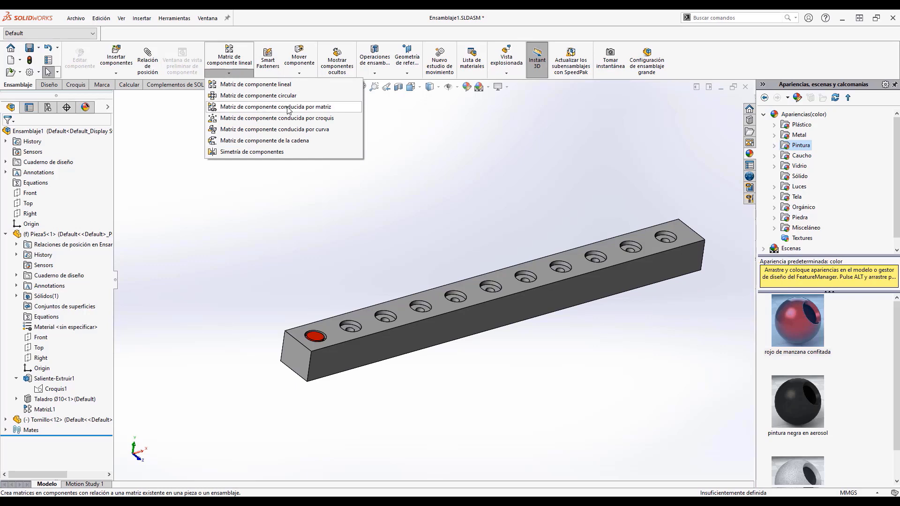
left_click(315, 107)
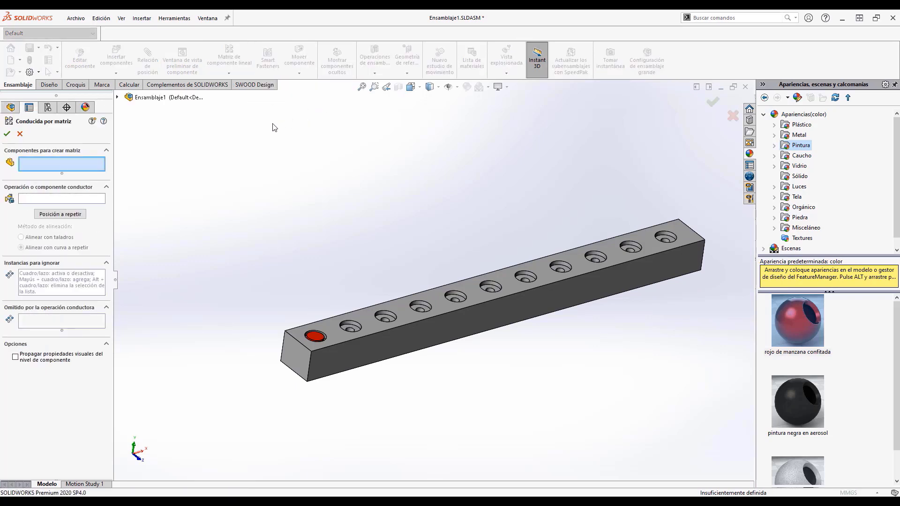
scroll(315, 335, "down", 6)
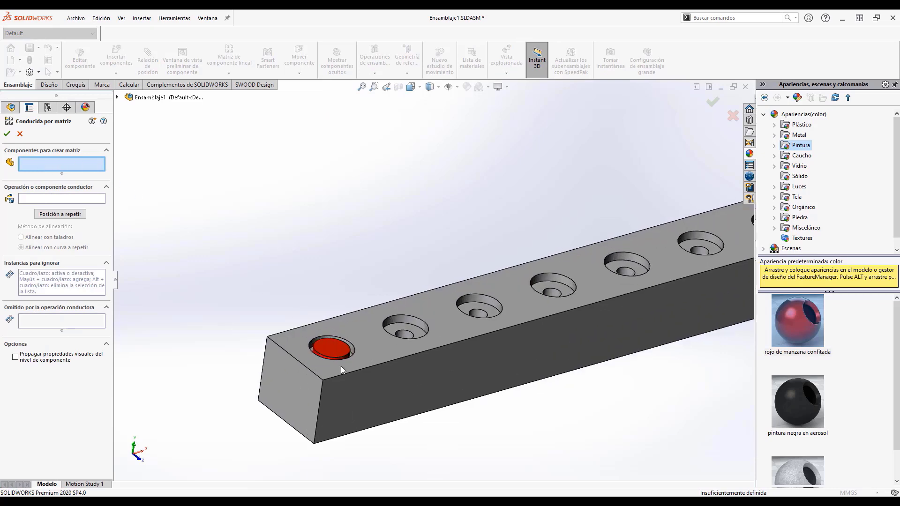
left_click(346, 328)
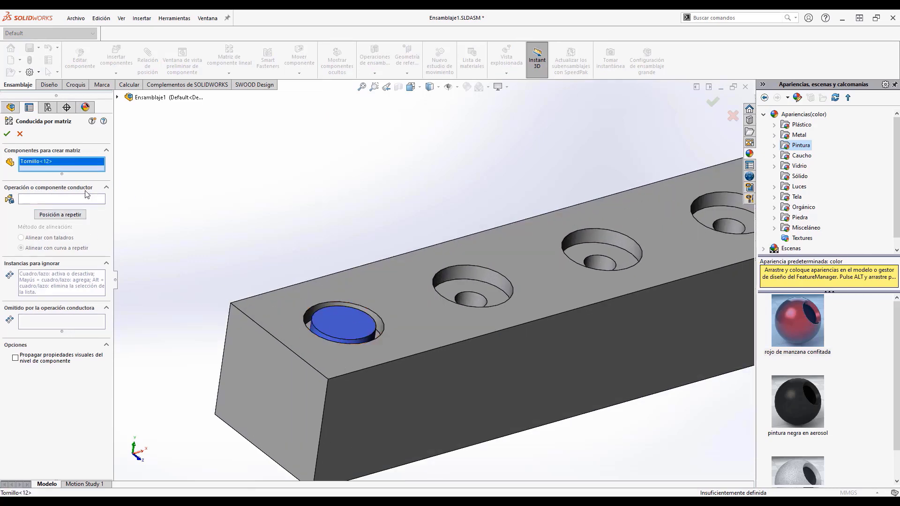
left_click(471, 300)
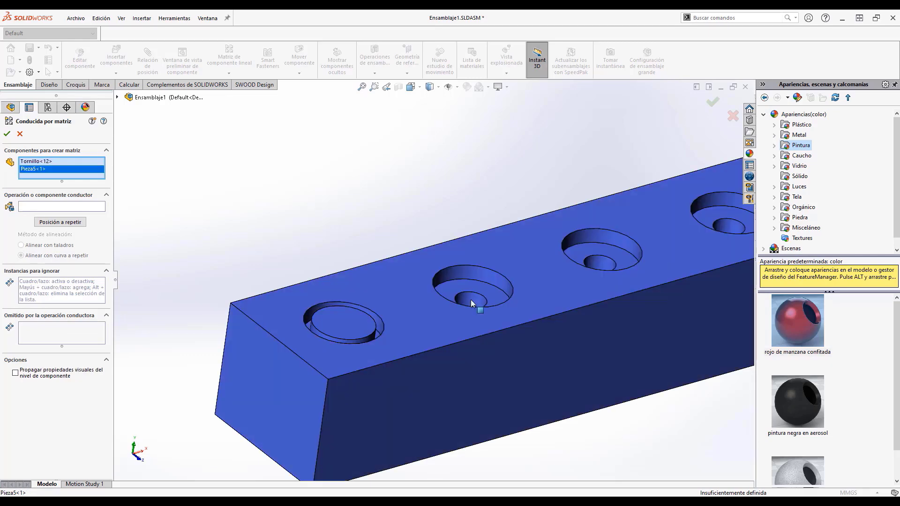
right_click(30, 170)
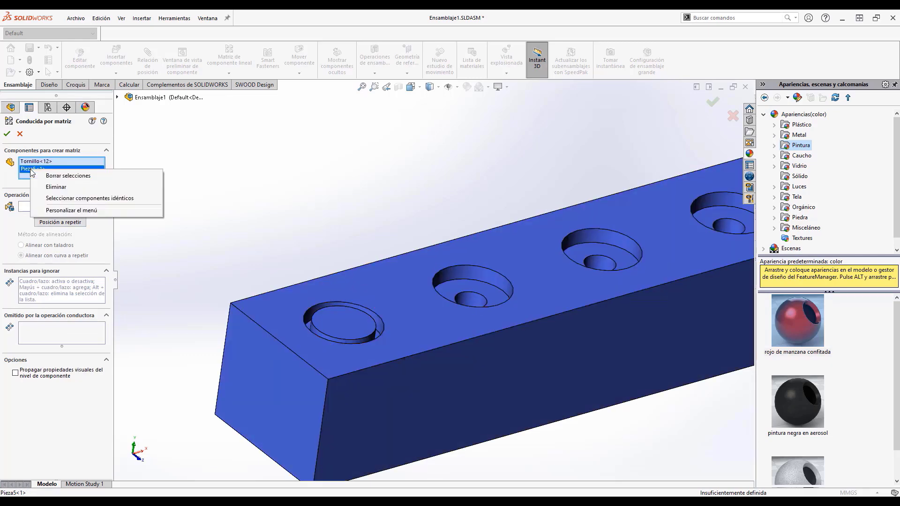
left_click(55, 187)
Use the bar's linear hole pattern MatrizL1 as the driving feature and create the screw pattern
left_click(39, 199)
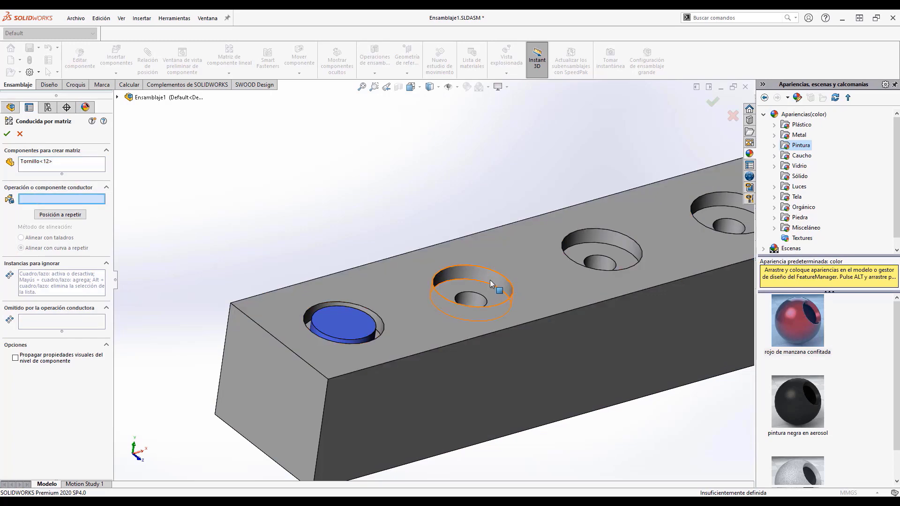
left_click(490, 284)
scroll(434, 285, "up", 5)
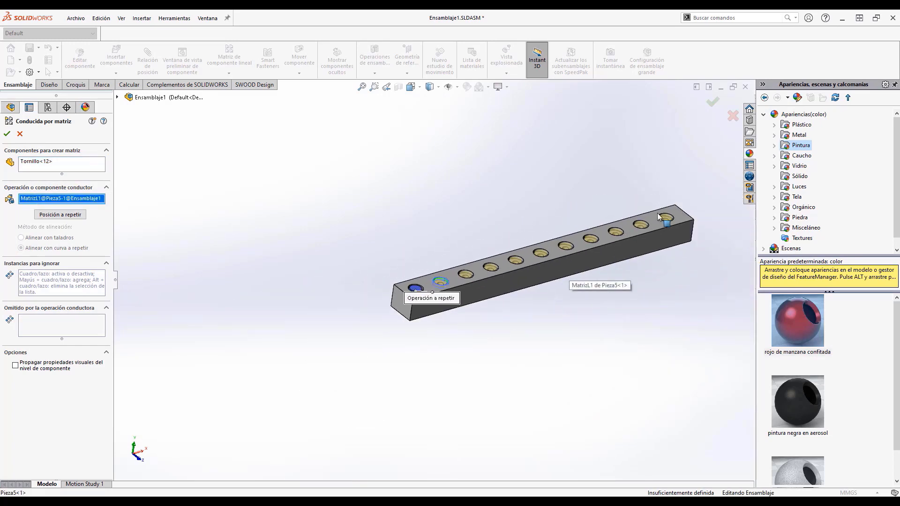
scroll(658, 216, "down", 3)
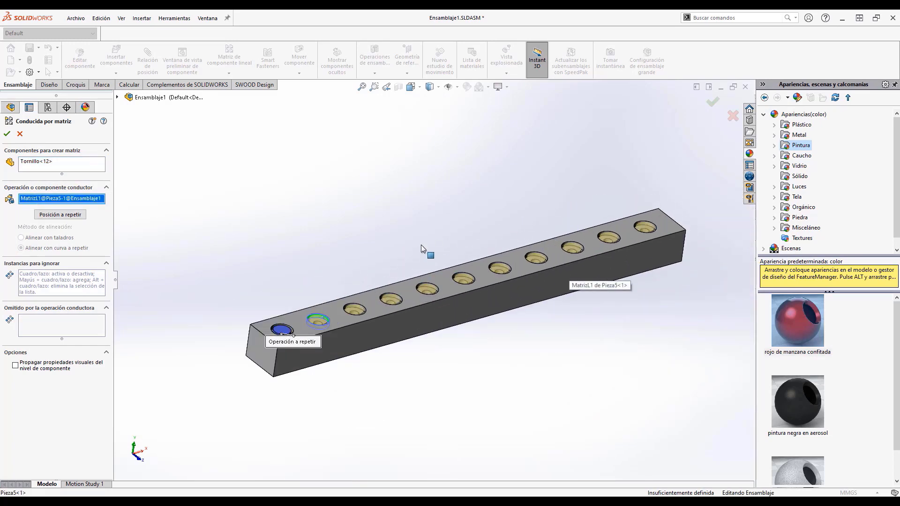
left_click(7, 134)
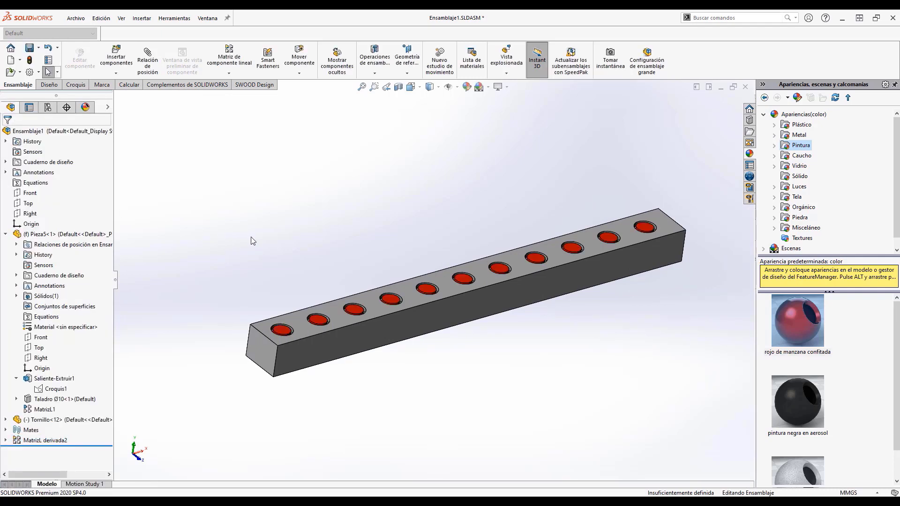
Edit the bar part within the assembly and shorten its length to about 200 mm
middle_click_drag(398, 269, 370, 277)
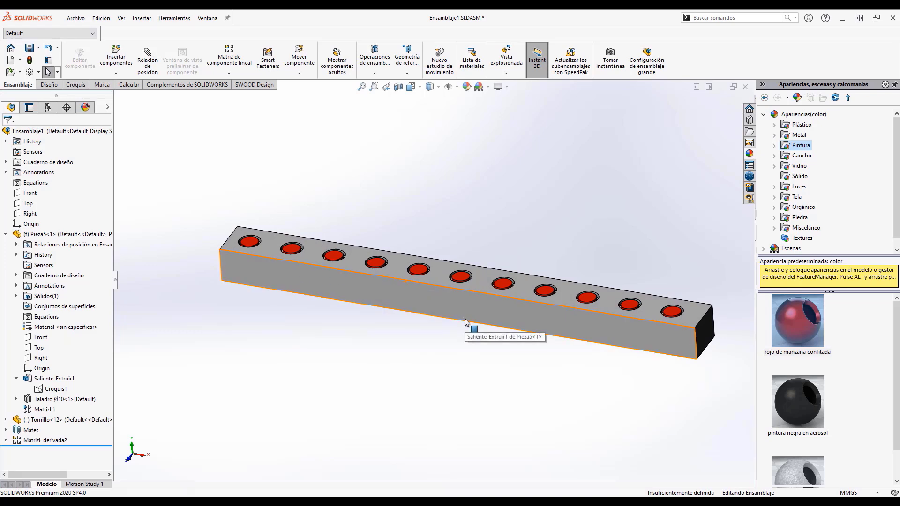
left_click(460, 304)
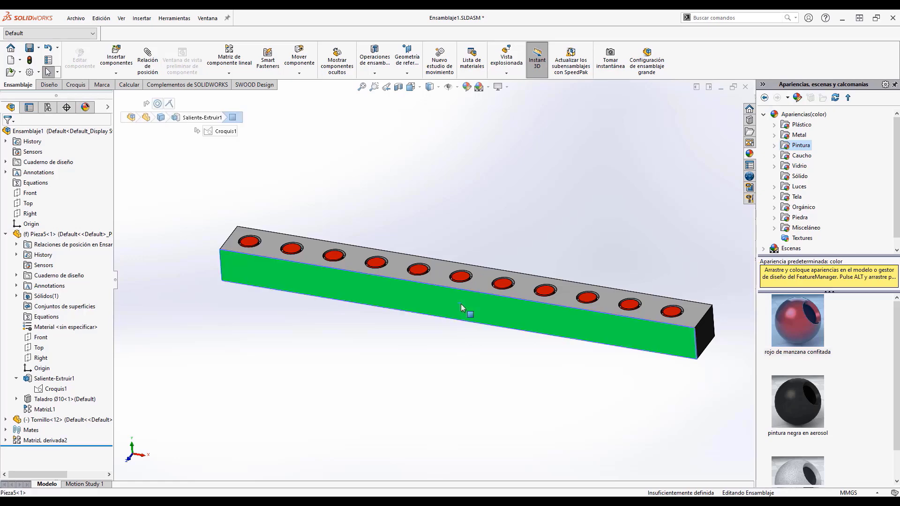
left_click(507, 250)
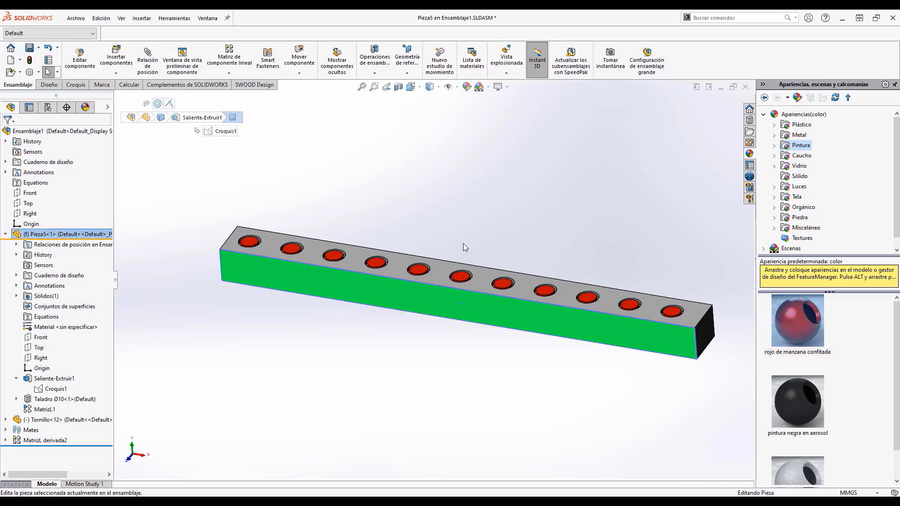
left_click(441, 306)
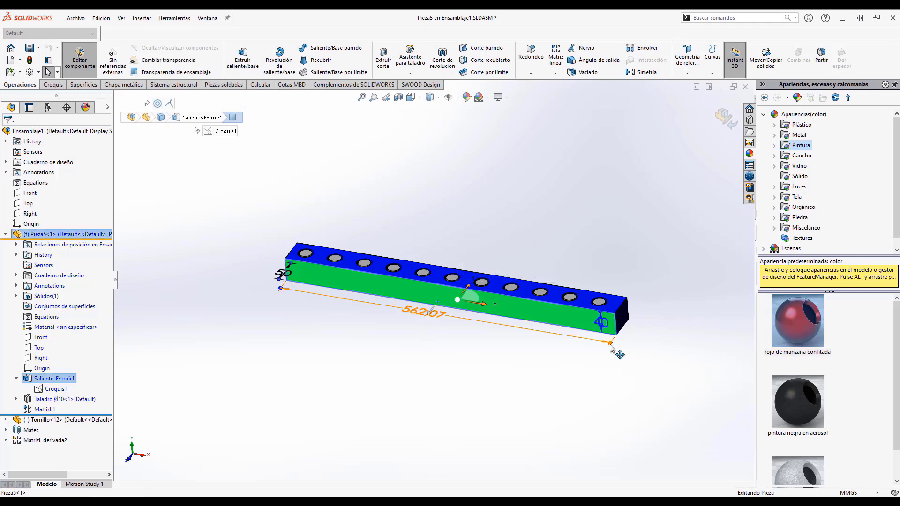
left_click_drag(612, 346, 508, 334)
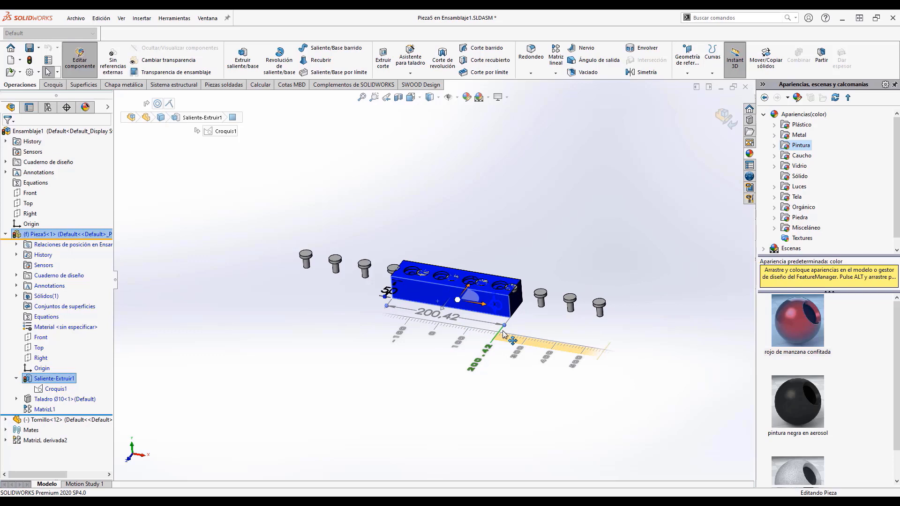
left_click(523, 226)
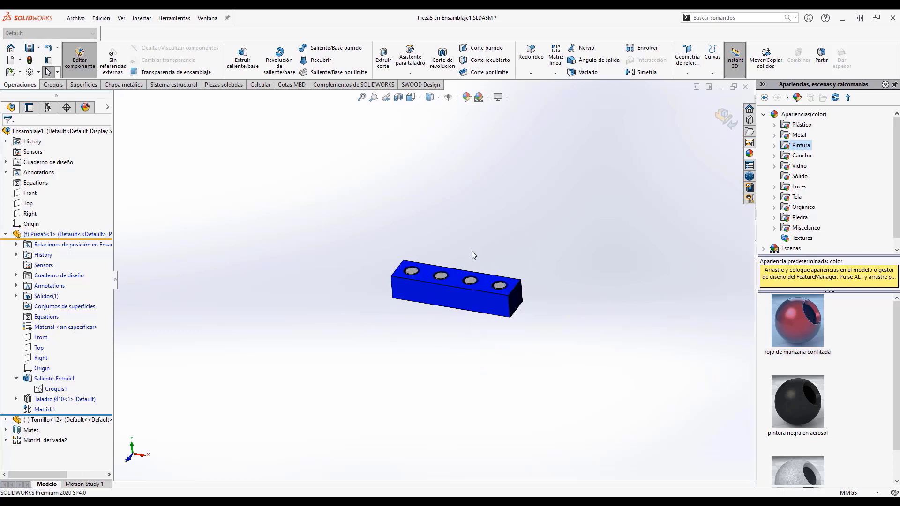
Stretch the bar well beyond its original length and return to editing the assembly
left_click(487, 311)
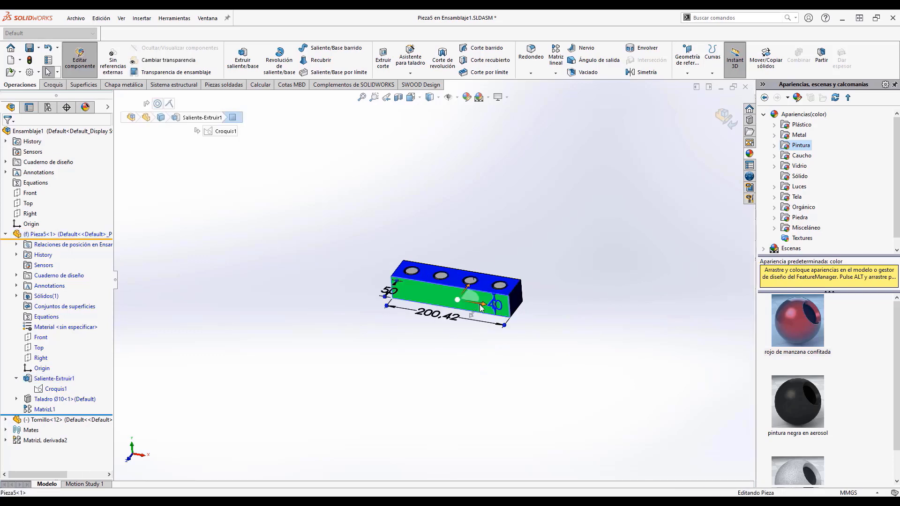
left_click_drag(504, 329, 667, 361)
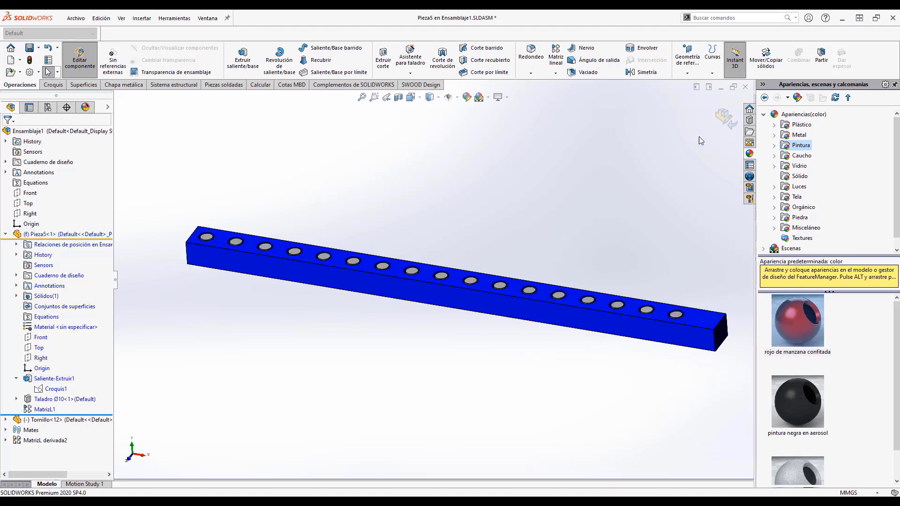
left_click(724, 117)
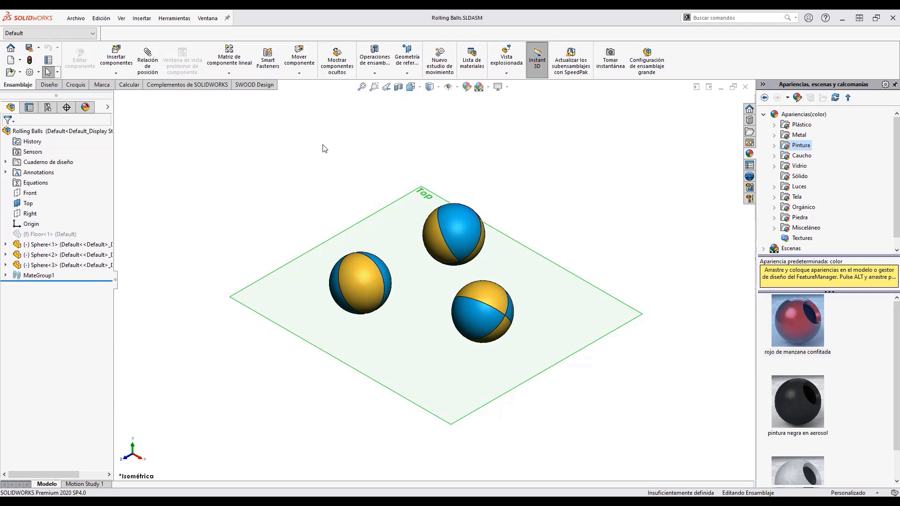
Move the front ball against the rear ball with collision detection between all components, then pull it back toward its starting position
left_click(298, 60)
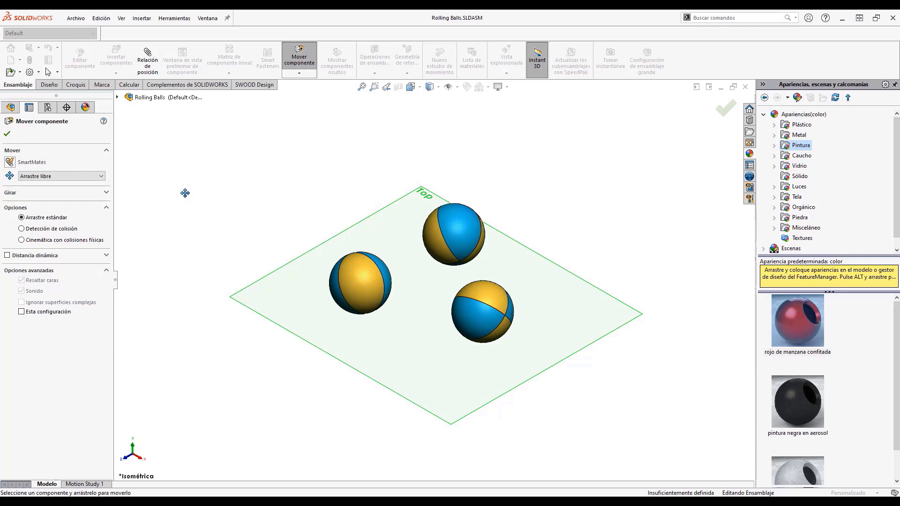
left_click(53, 229)
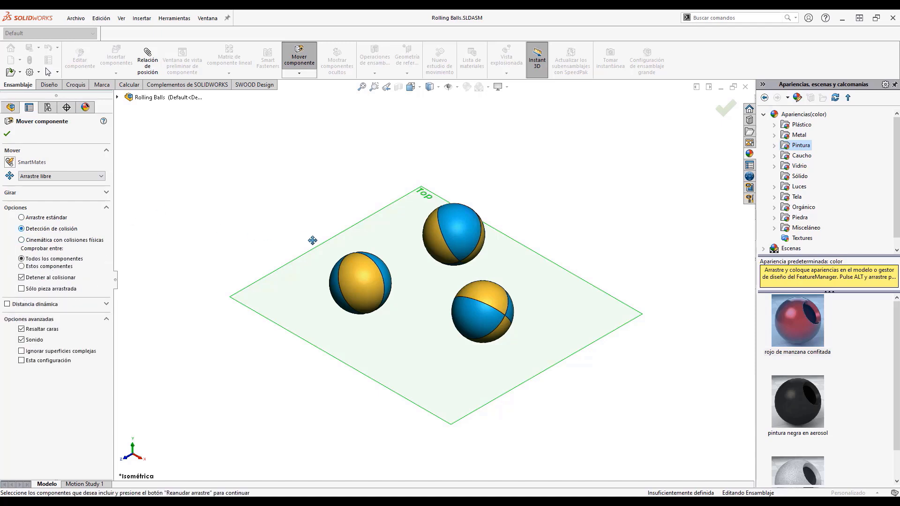
left_click_drag(494, 299, 455, 221)
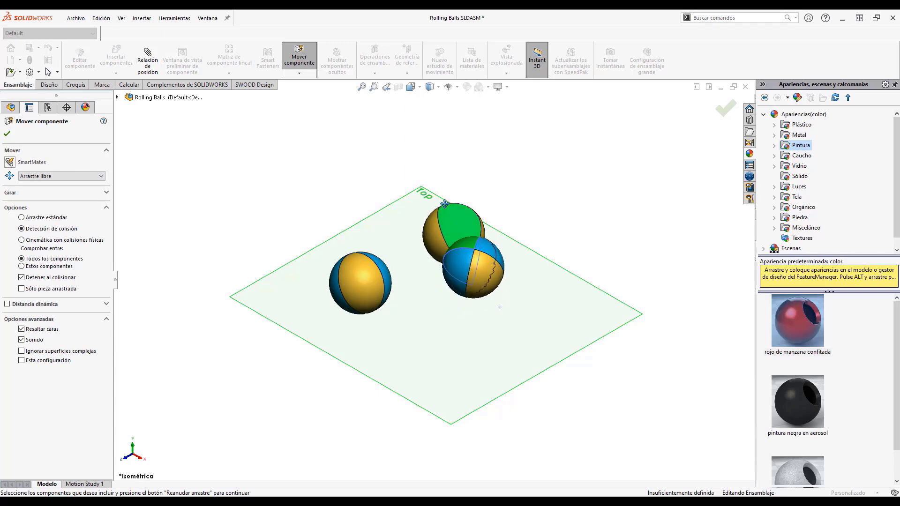
left_click_drag(456, 258, 441, 225)
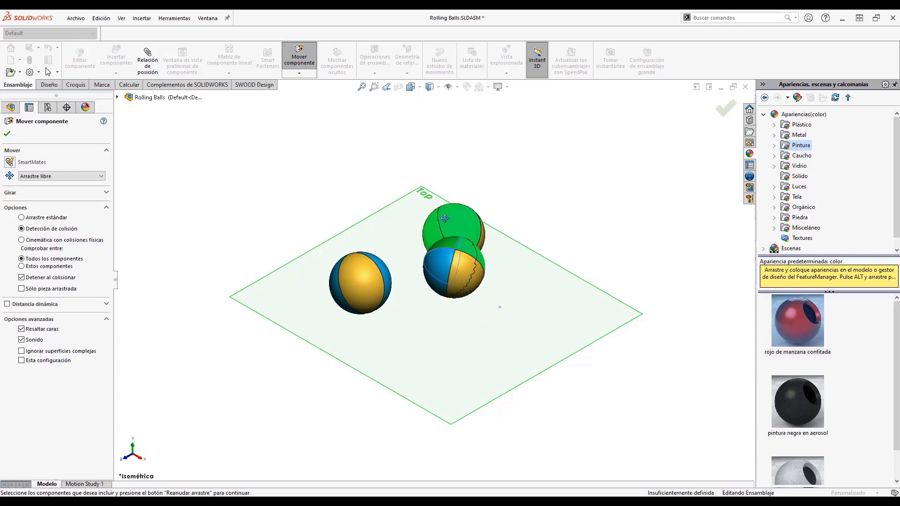
left_click_drag(458, 277, 476, 319)
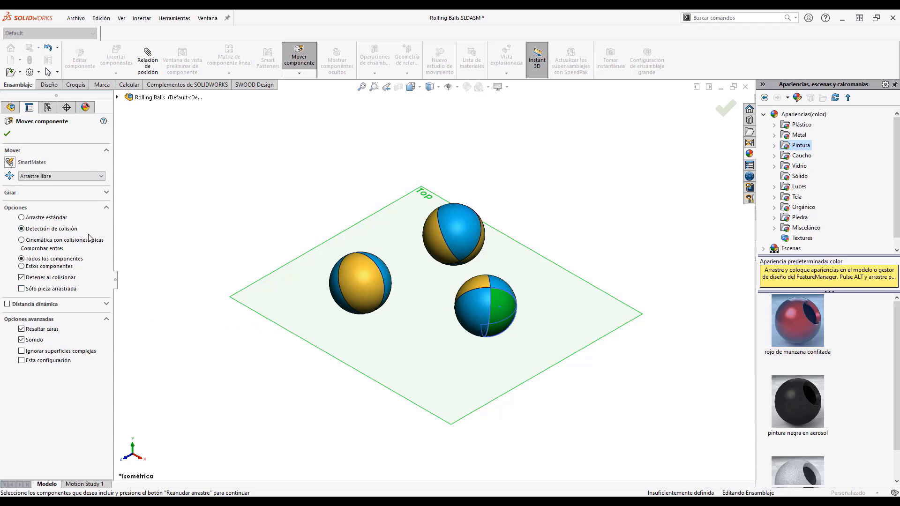
Push the front ball against the other balls using Physical Dynamics between all components, and finish the component move
left_click(21, 240)
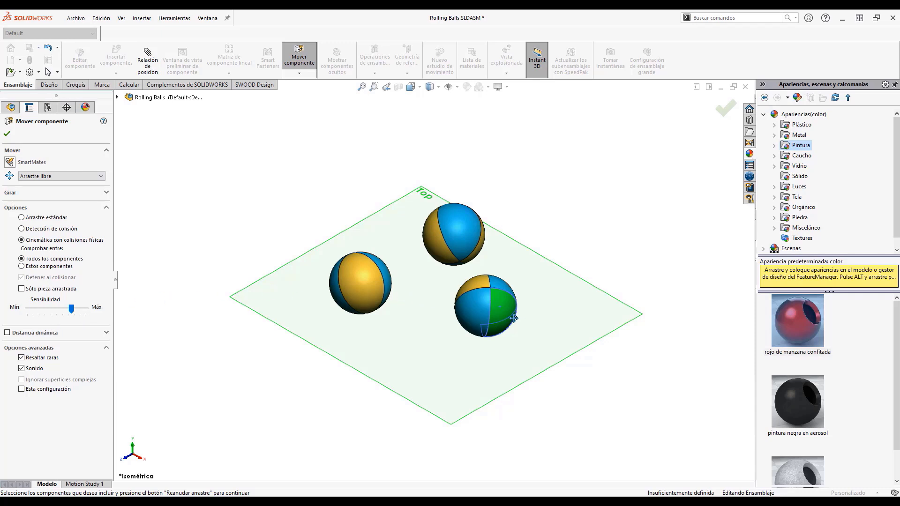
left_click_drag(500, 305, 223, 236)
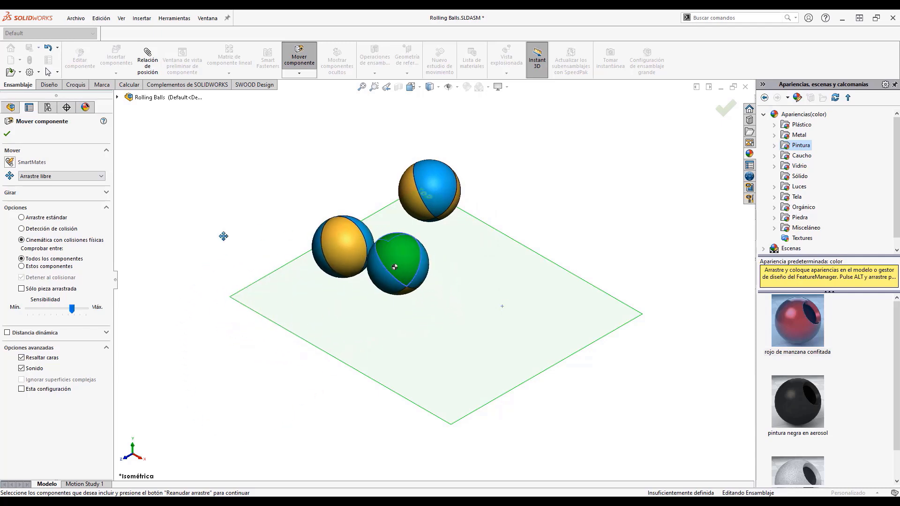
left_click(7, 134)
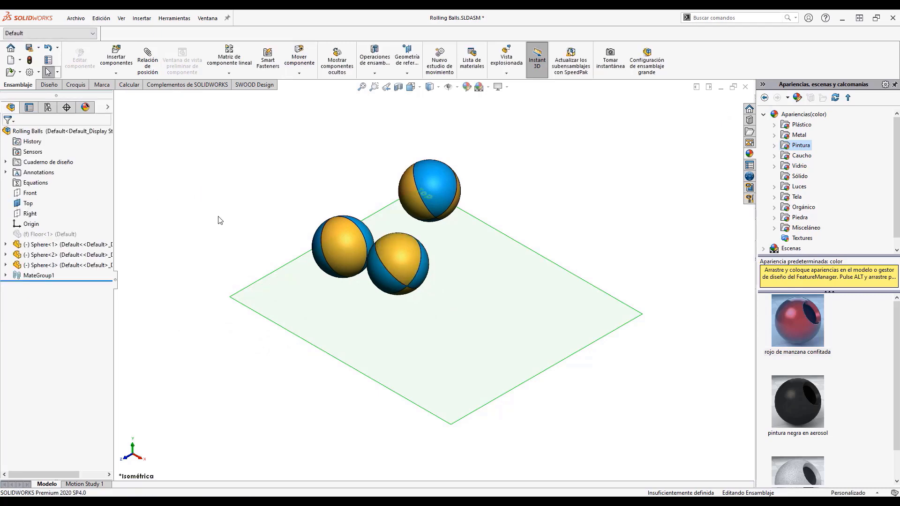
Open the recent Bevel Gears assembly and rotate the yellow crank upward so that it drives the blue gear
key("ctrl+F2")
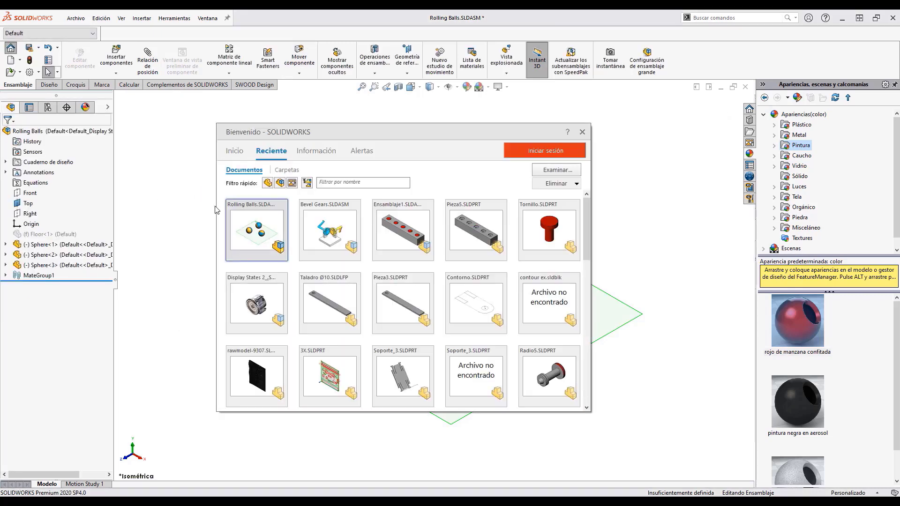
left_click(327, 230)
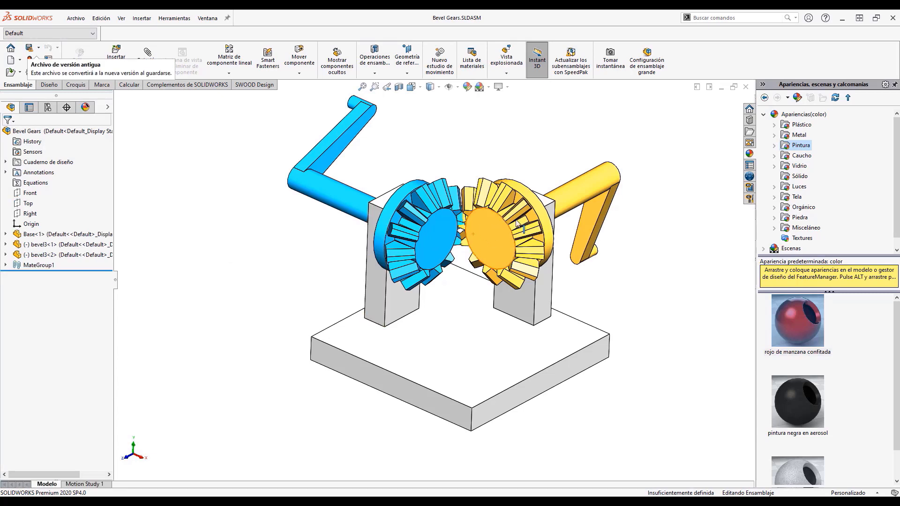
scroll(533, 194, "up", 1)
scroll(529, 207, "up", 1)
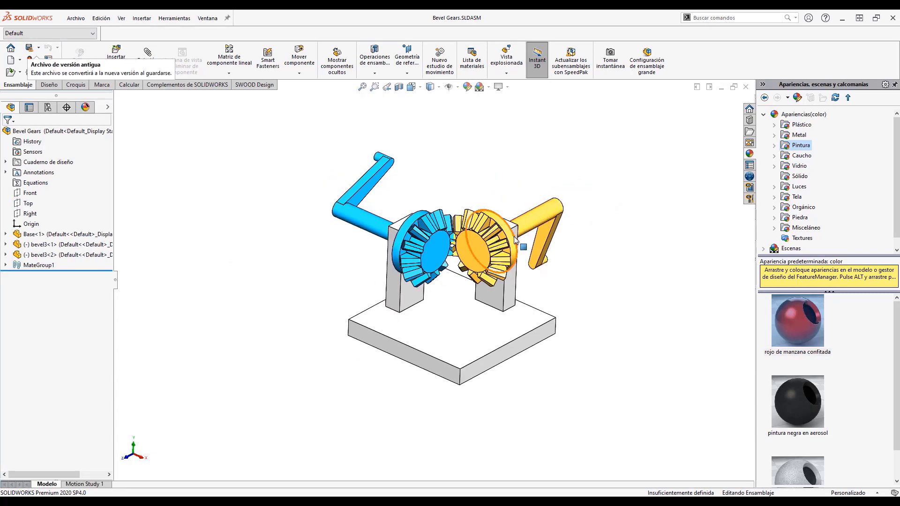
left_click_drag(539, 255, 595, 165)
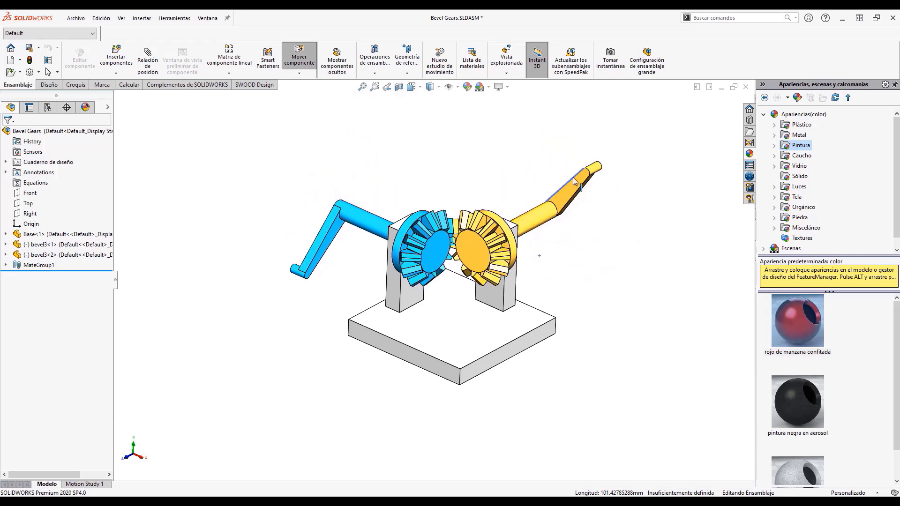
key("Escape")
Inspect the meshing teeth of the two bevel gears linked by GearMate2 and suppress that mate
left_click(13, 265)
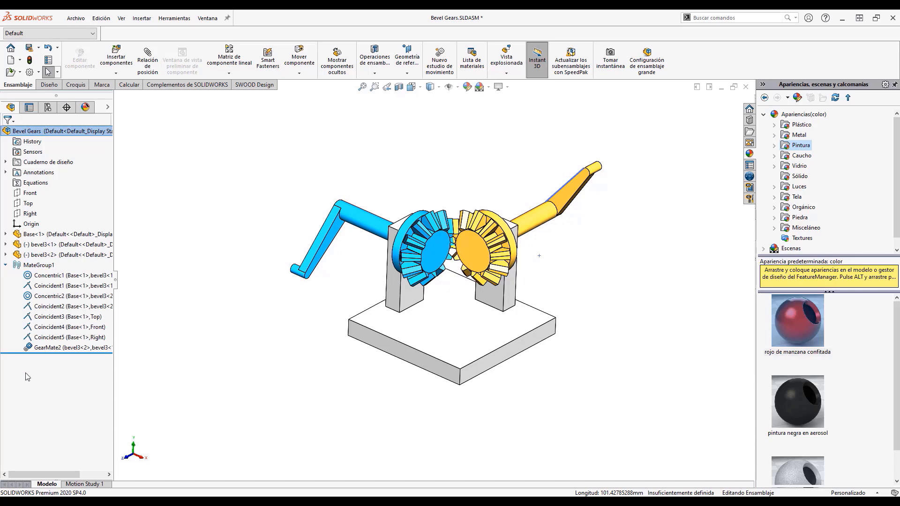
left_click(37, 351)
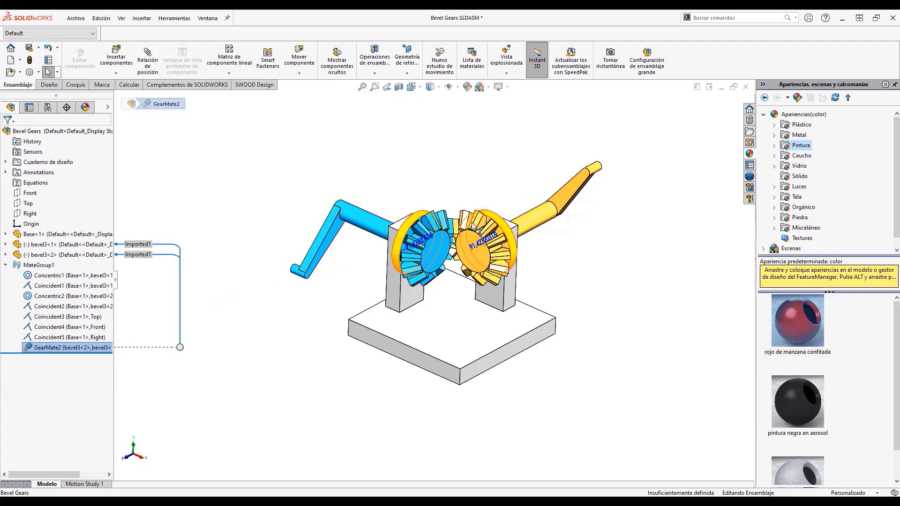
scroll(429, 276, "down", 8)
scroll(428, 277, "down", 2)
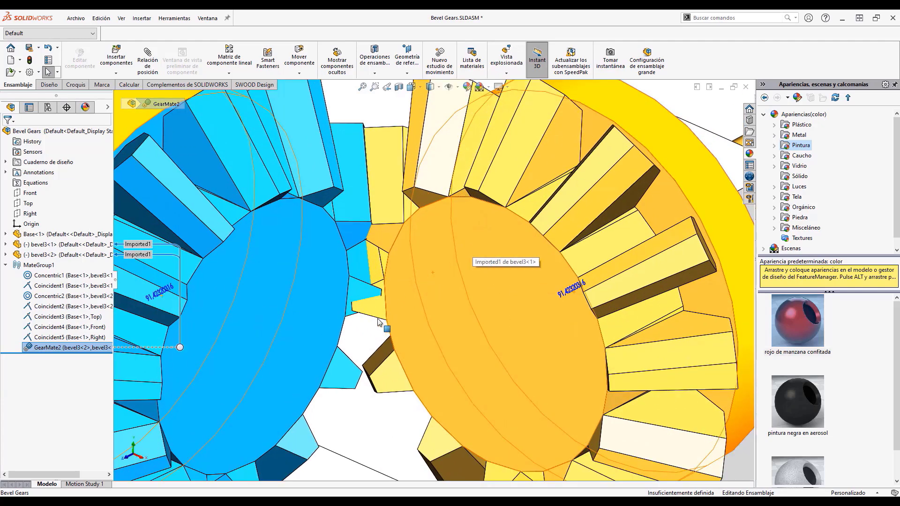
scroll(377, 319, "down", 2)
middle_click_drag(374, 311, 368, 273)
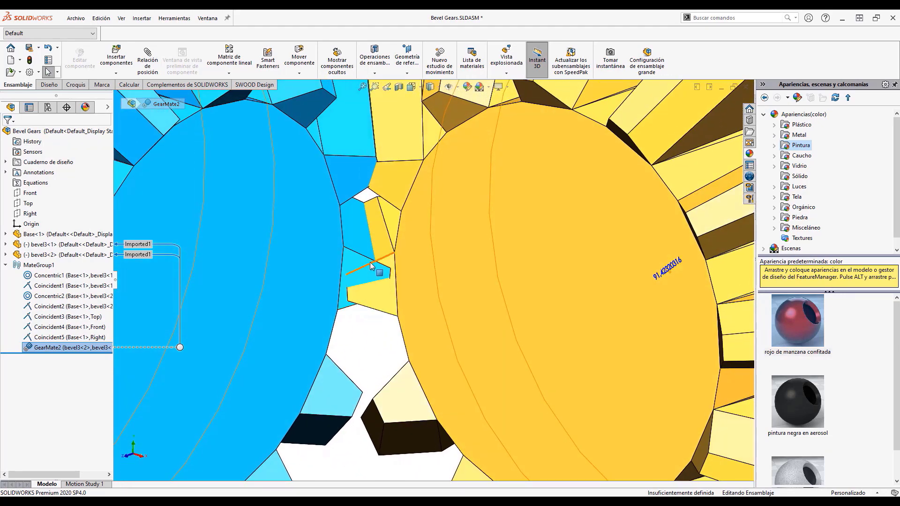
scroll(423, 256, "up", 3)
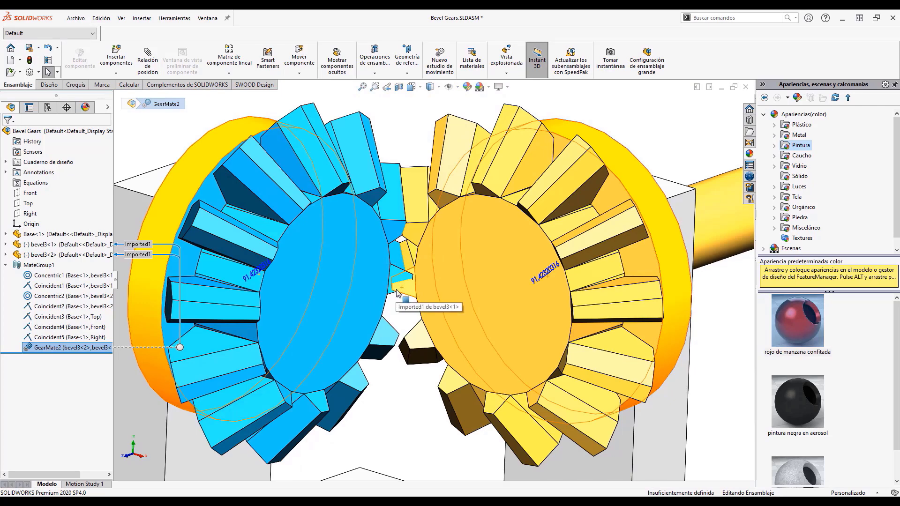
scroll(398, 292, "up", 3)
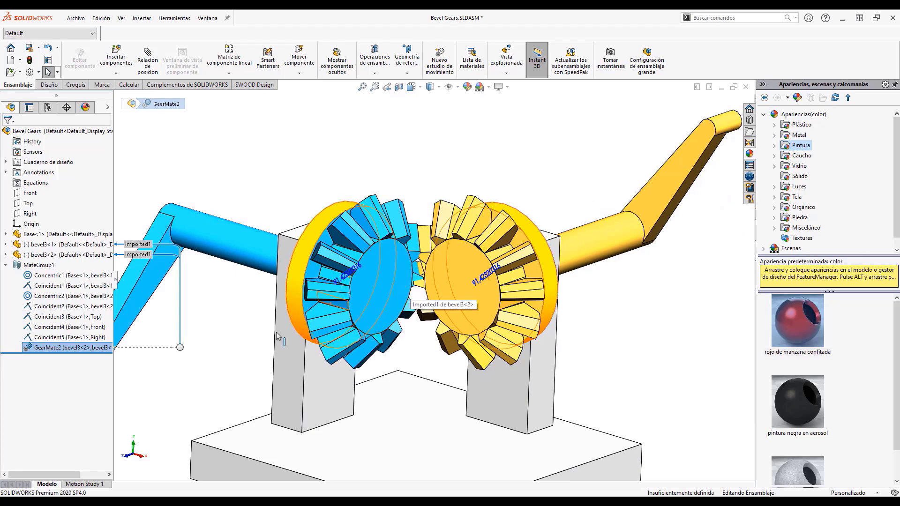
right_click(61, 354)
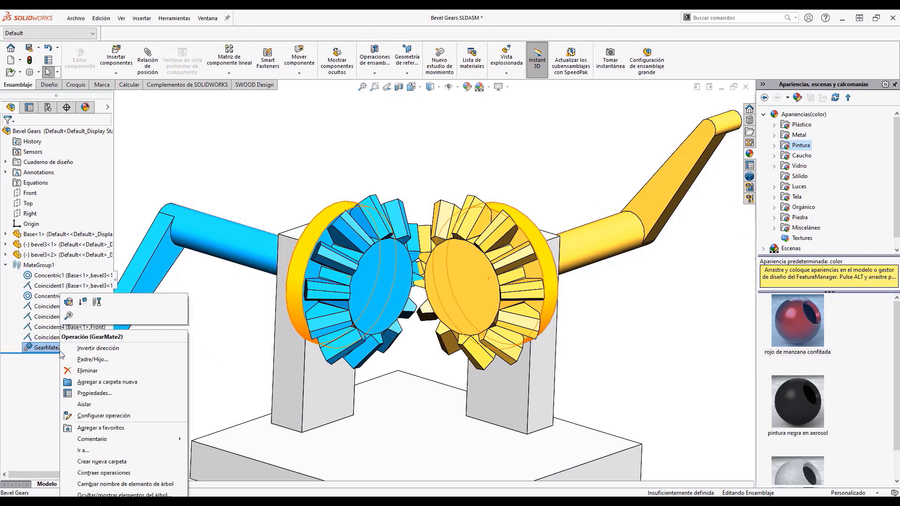
left_click(87, 307)
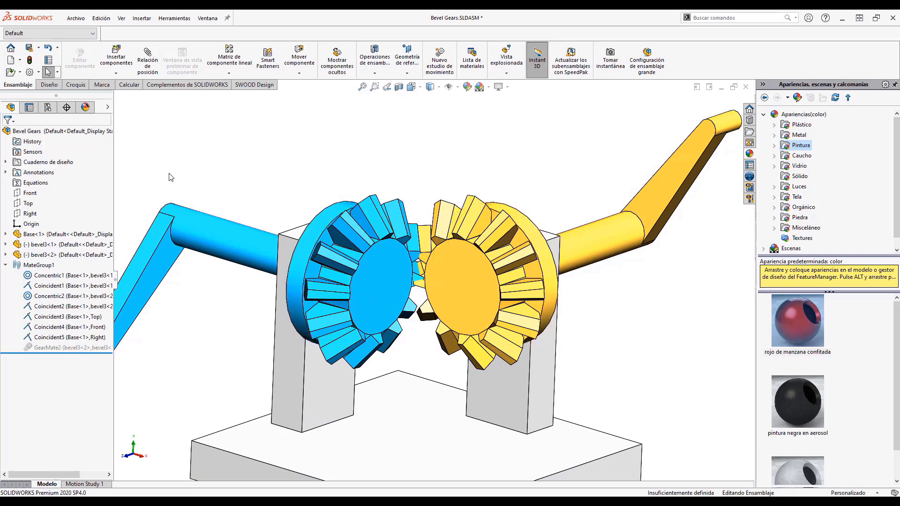
Try to move the yellow crank with Physical Dynamics between all components
left_click(299, 58)
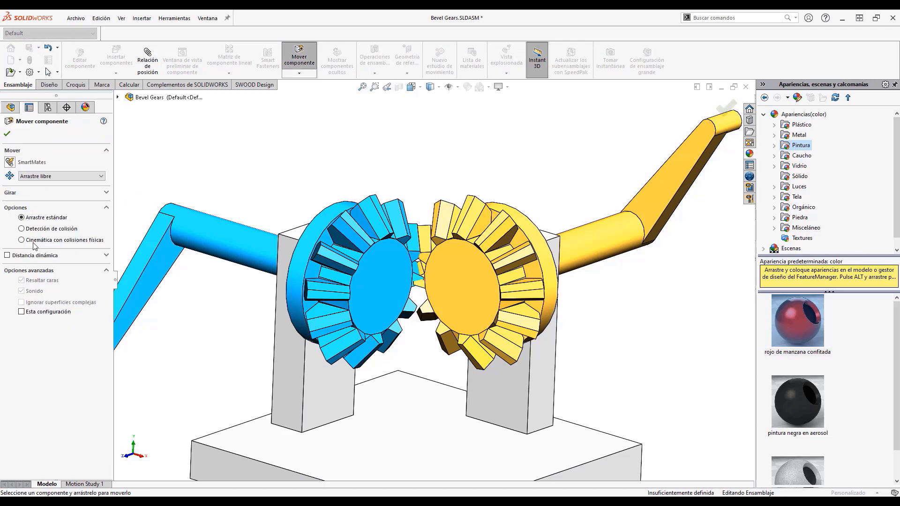
left_click(22, 240)
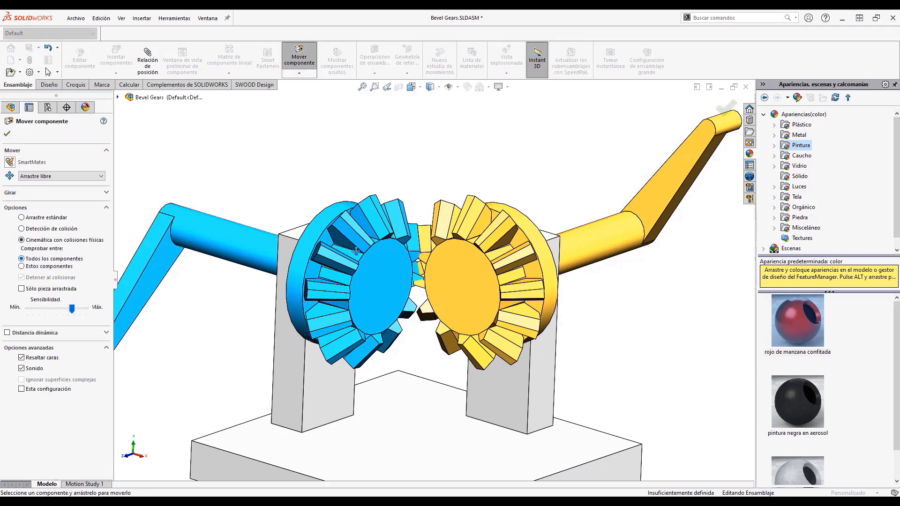
scroll(609, 202, "up", 2)
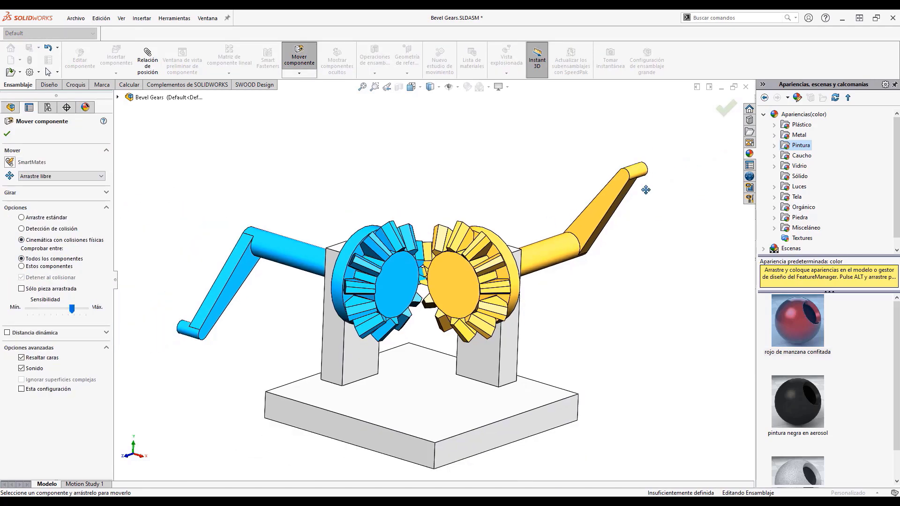
left_click(616, 206)
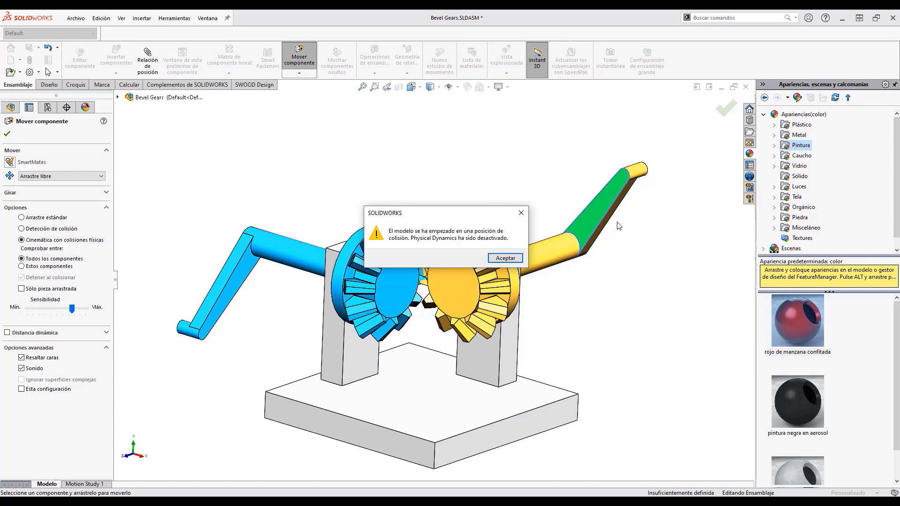
left_click(514, 259)
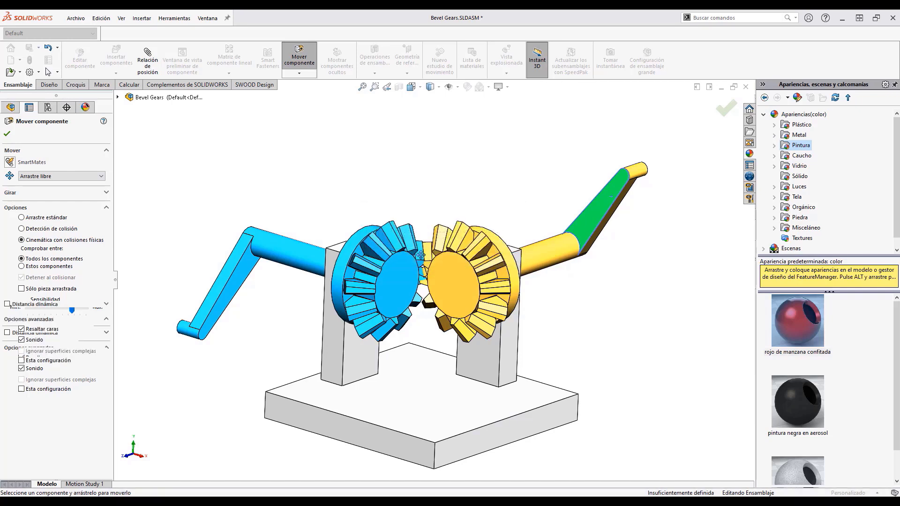
left_click(7, 133)
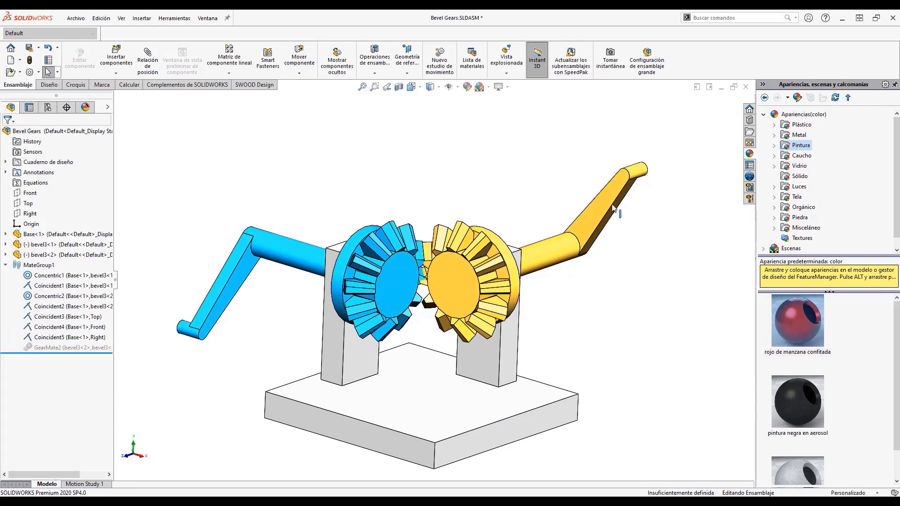
Rotate the yellow crank slightly so its gear teeth sit in the gaps of the blue gear without overlapping
scroll(449, 266, "down", 5)
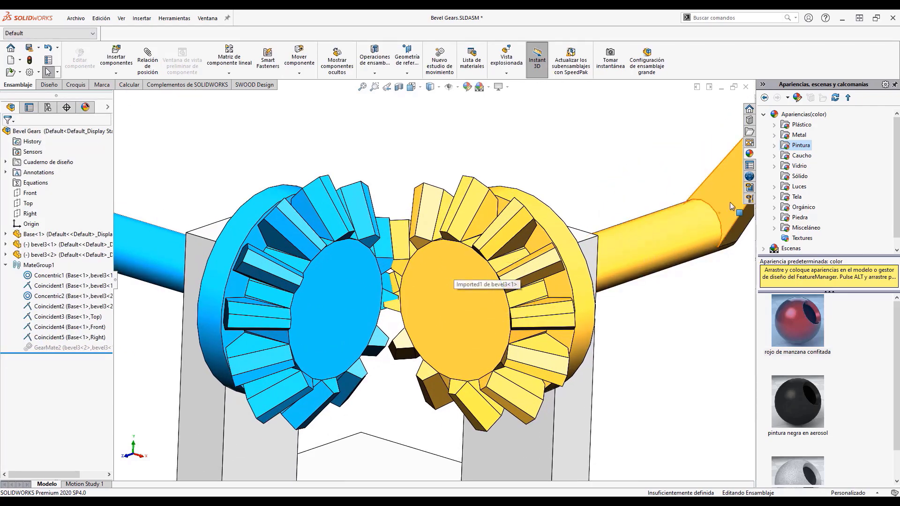
left_click_drag(730, 202, 708, 198)
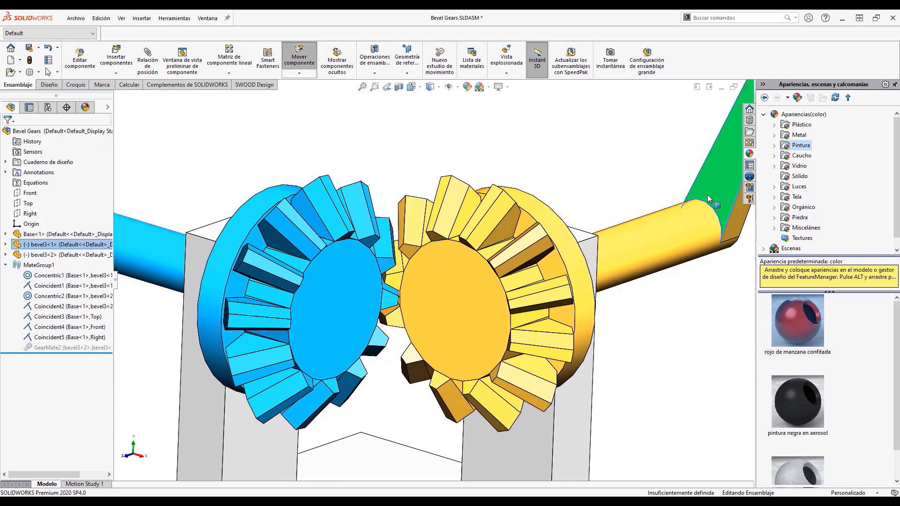
mouse_move(437, 288)
middle_mouse_down()
mouse_move(440, 255)
mouse_move(424, 254)
mouse_move(445, 261)
mouse_move(430, 261)
mouse_move(430, 282)
mouse_move(441, 282)
middle_mouse_up()
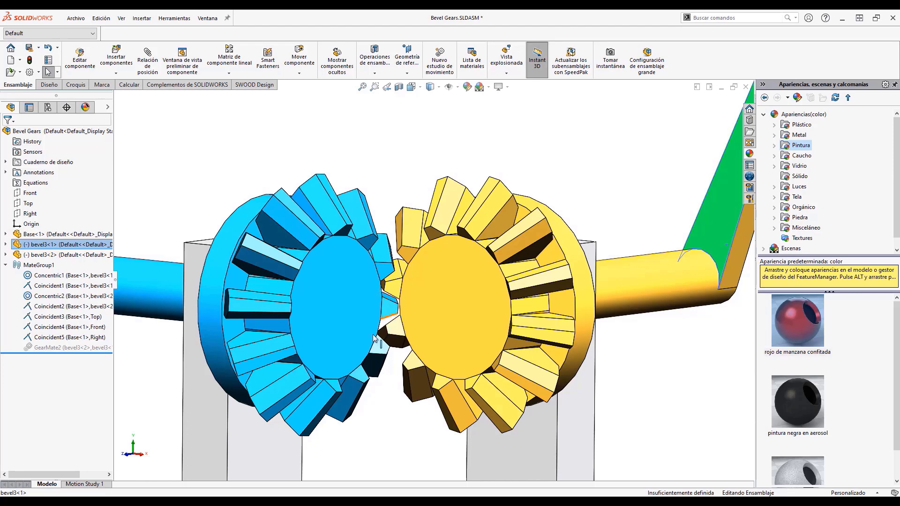
scroll(396, 329, "up", 3)
middle_click_drag(393, 308, 412, 331)
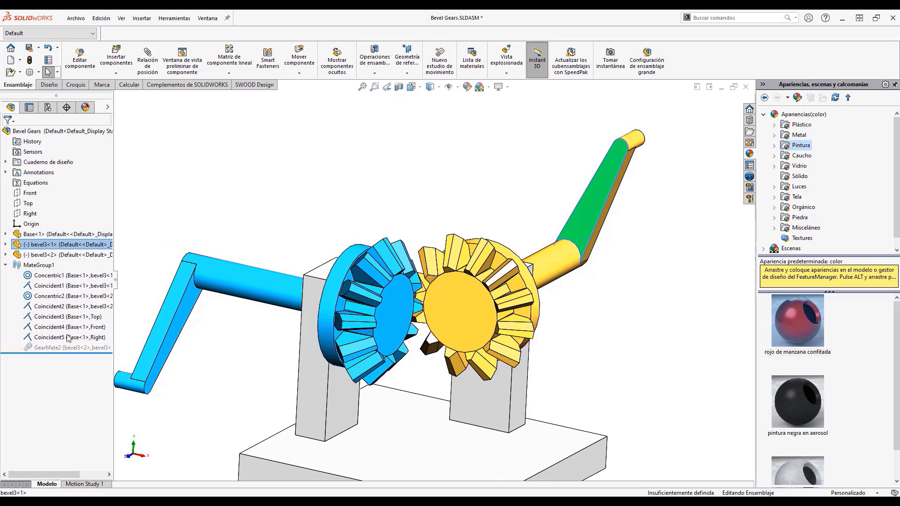
Turn the yellow crank with Physical Dynamics between all components so the gear teeth drive each other by contact
left_click(153, 68)
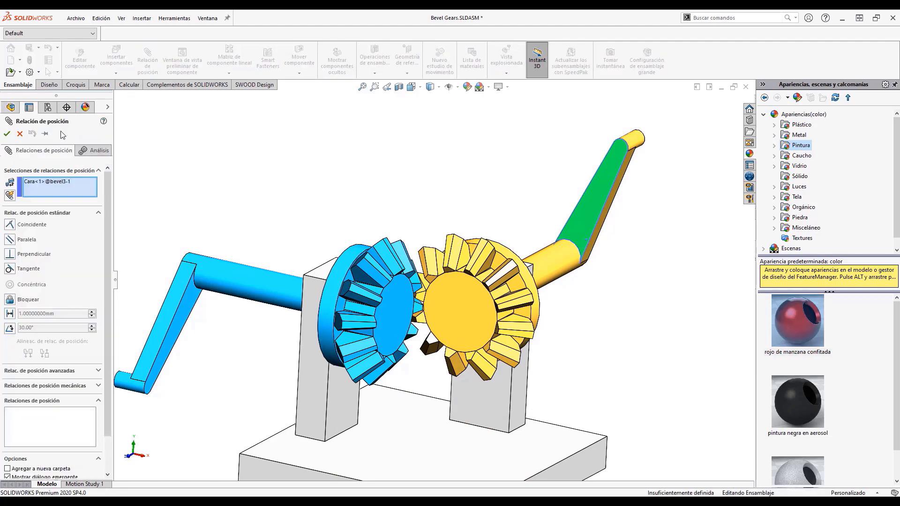
left_click(20, 134)
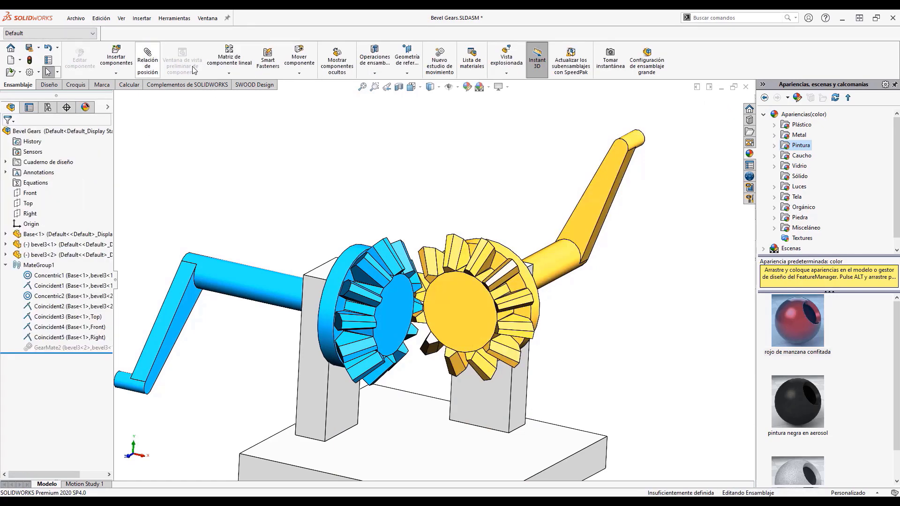
left_click(300, 54)
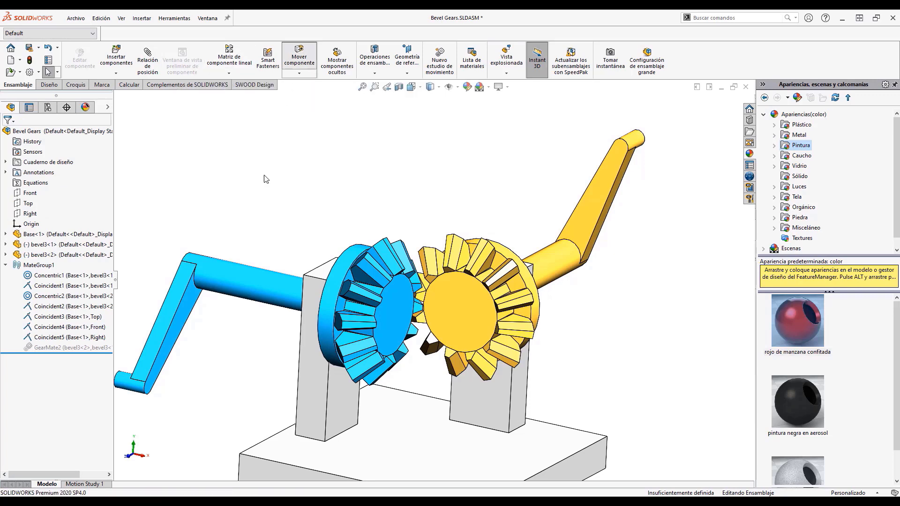
left_click(24, 240)
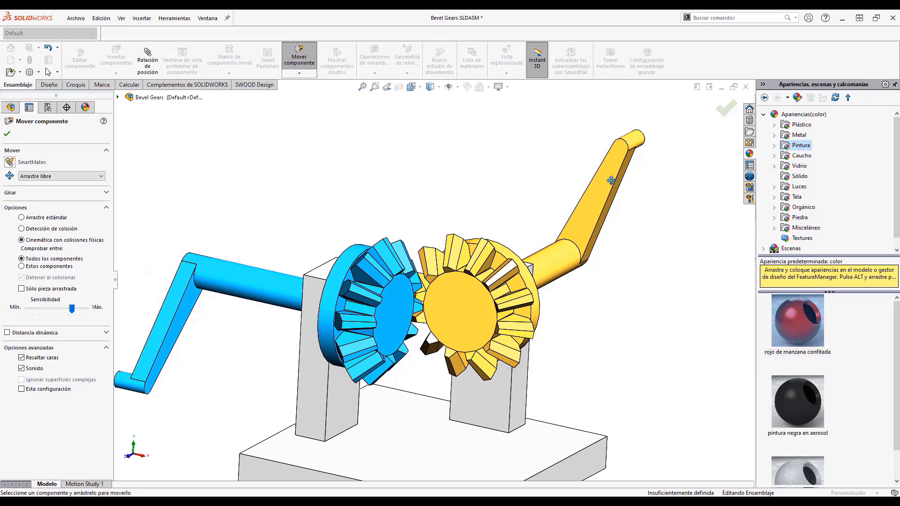
left_click_drag(610, 181, 525, 210)
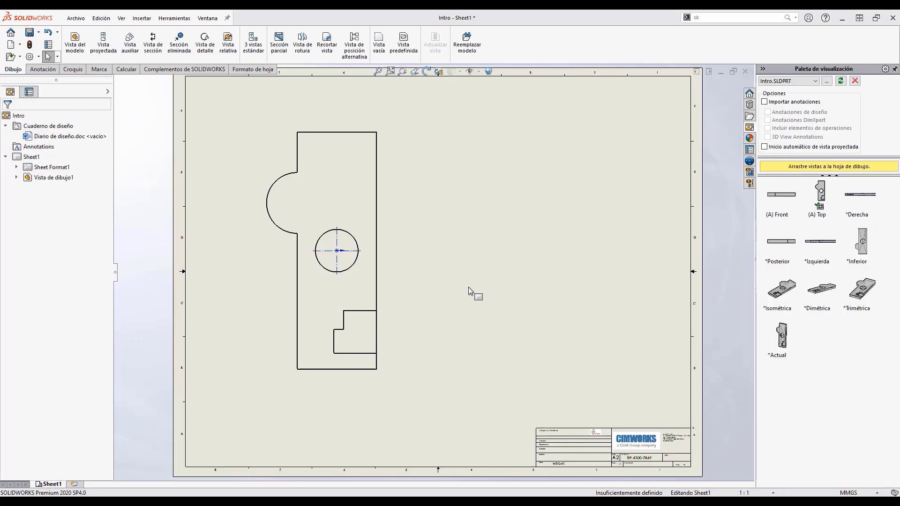
Add vertical chain dimensions in the drawing view from the part's bottom edge through the three horizontal edges of the stepped cutout
right_click(428, 251)
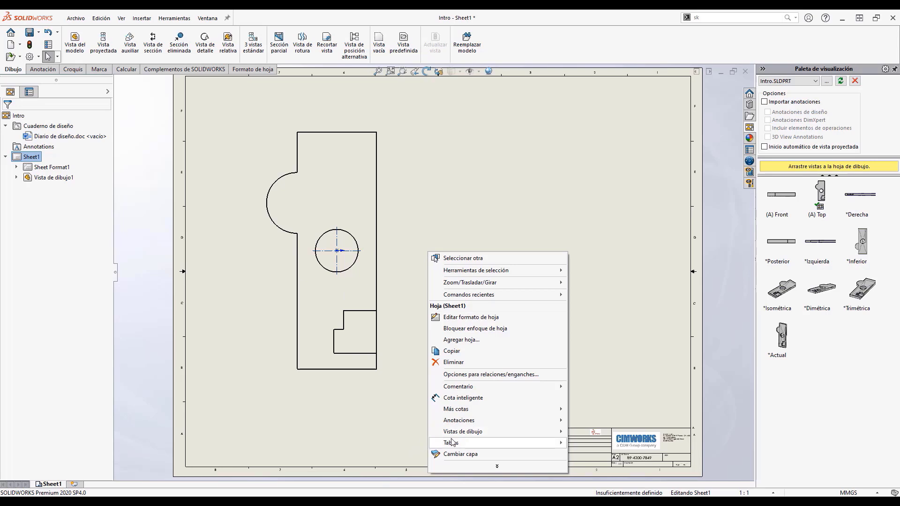
mouse_move(474, 412)
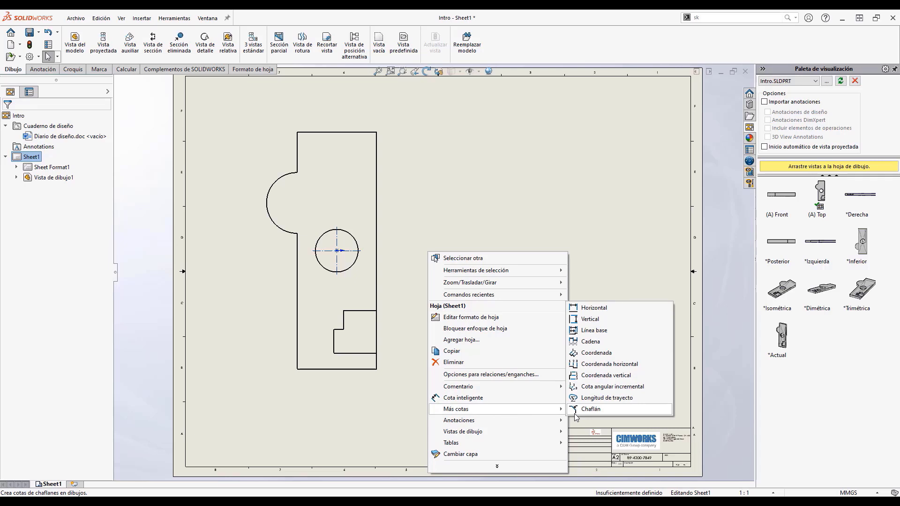
left_click(591, 343)
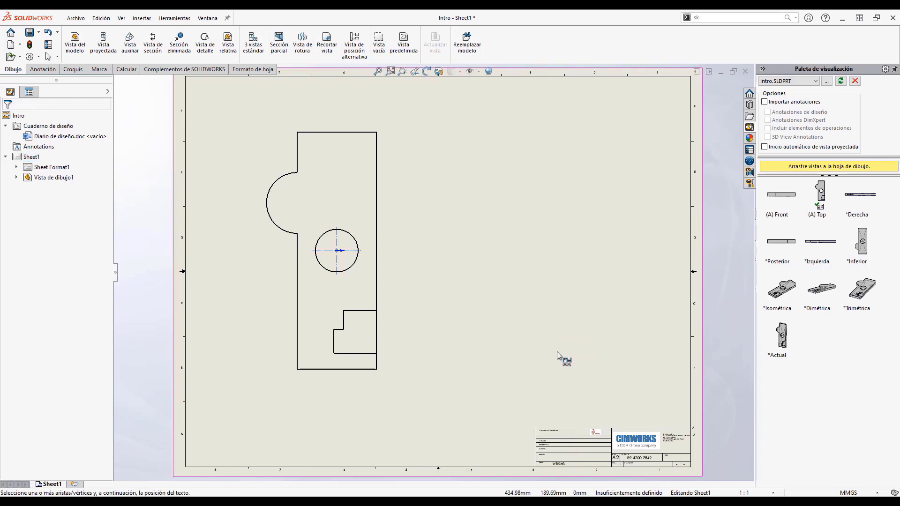
left_click(367, 369)
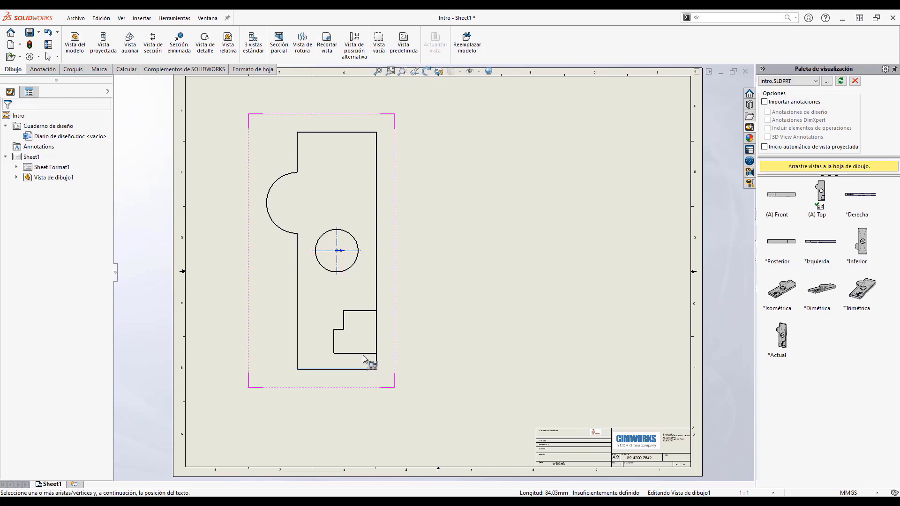
left_click(370, 354)
scroll(360, 334, "down", 4)
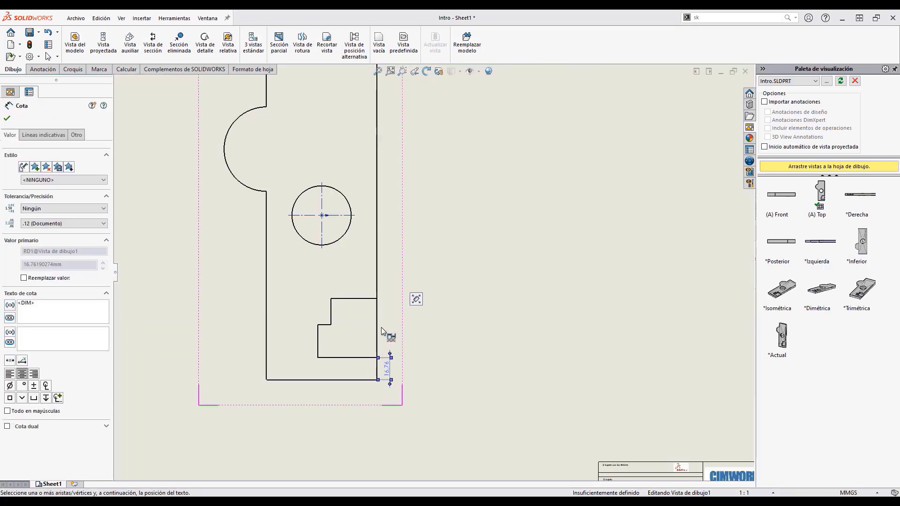
left_click(315, 320)
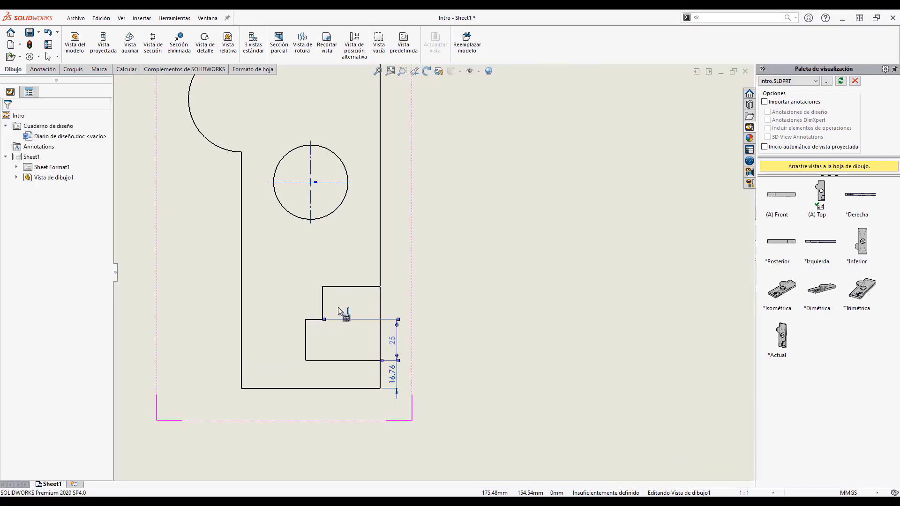
left_click(360, 290)
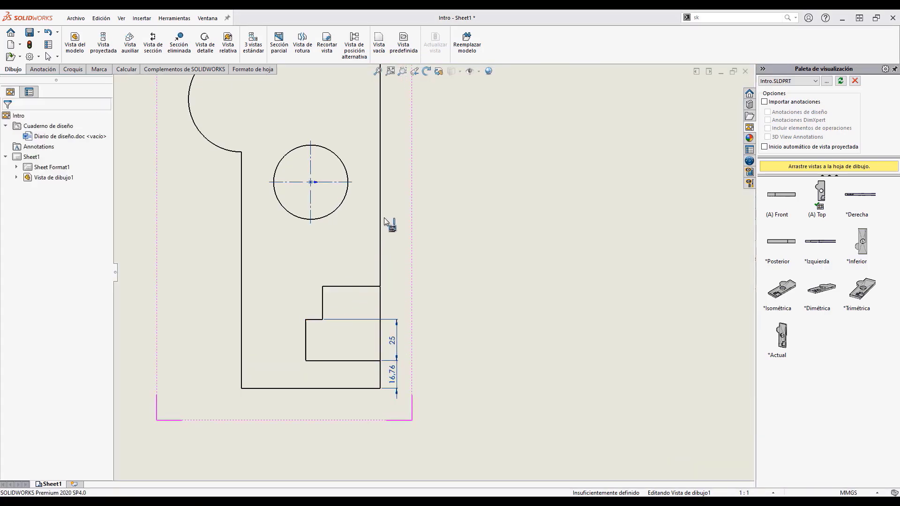
Continue the vertical dimension chain to the circle's centre and the part's top edge, and finish dimensioning
scroll(386, 188, "up", 4)
scroll(385, 187, "down", 2)
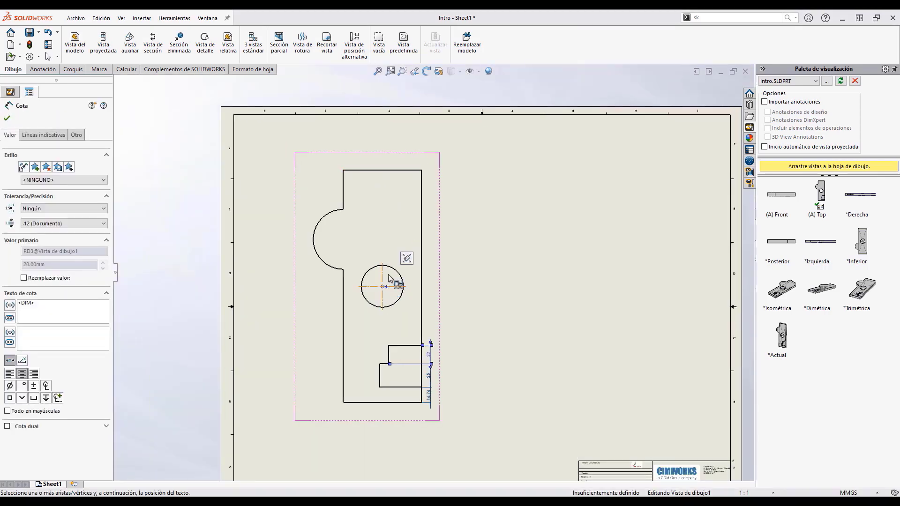
left_click(403, 298)
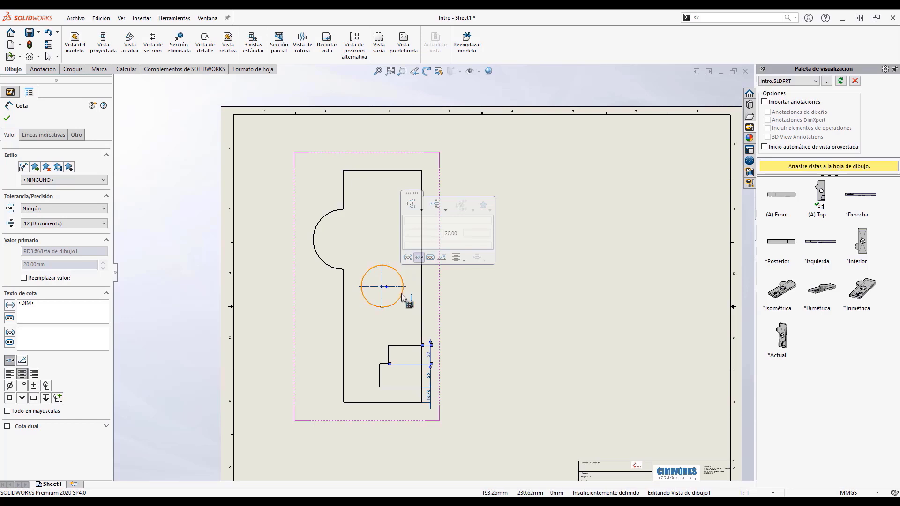
left_click(404, 299)
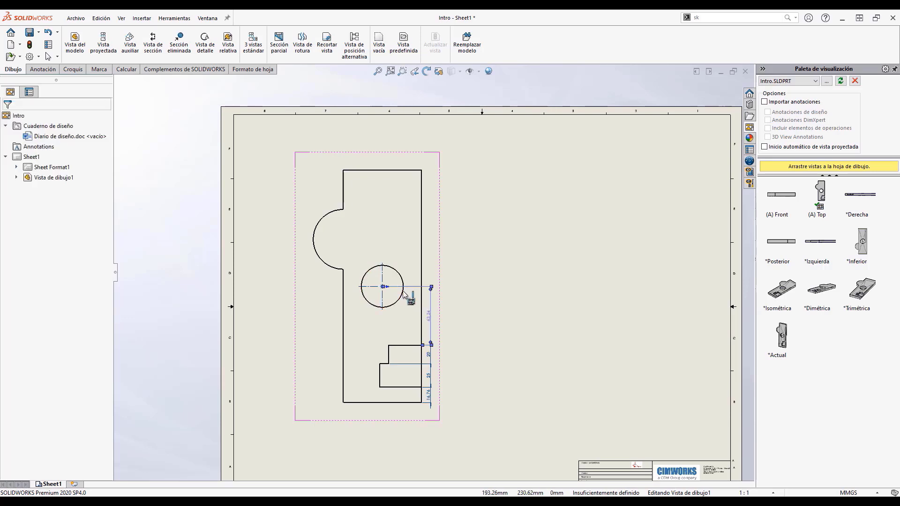
left_click(413, 171)
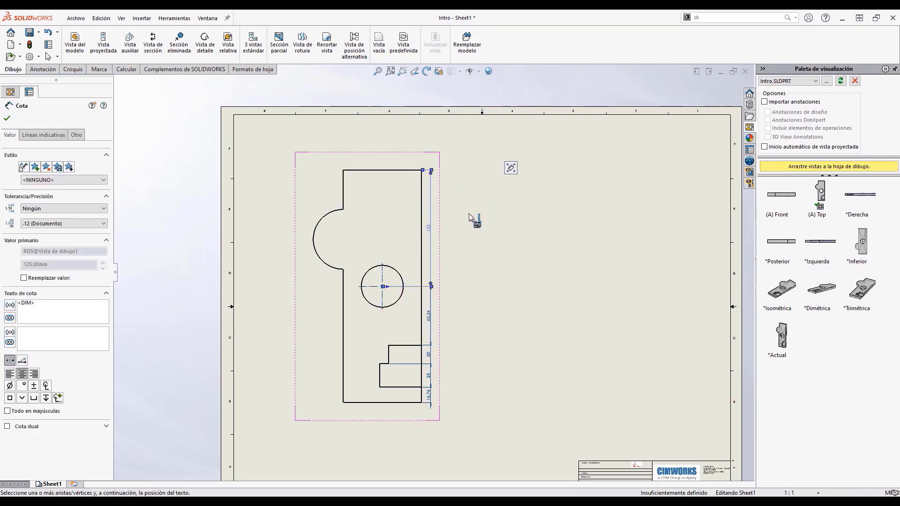
scroll(471, 206, "down", 2)
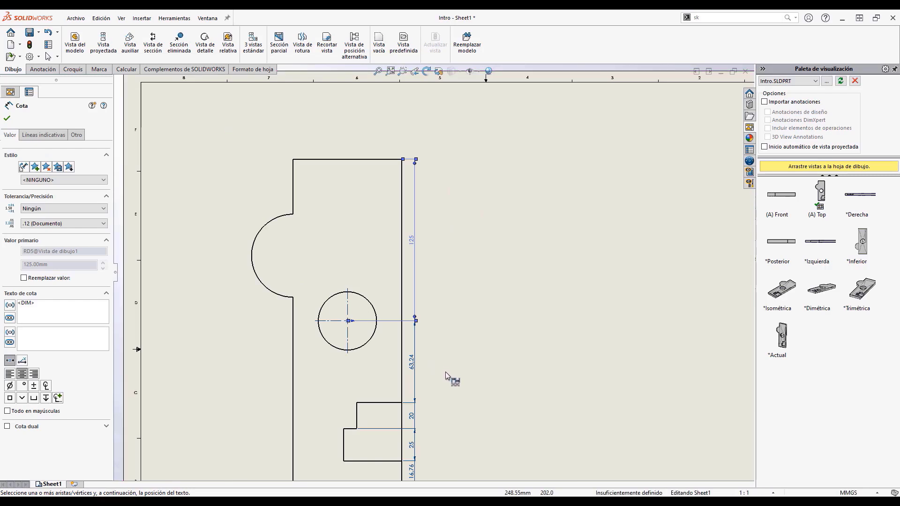
scroll(444, 373, "up", 1)
scroll(434, 417, "down", 1)
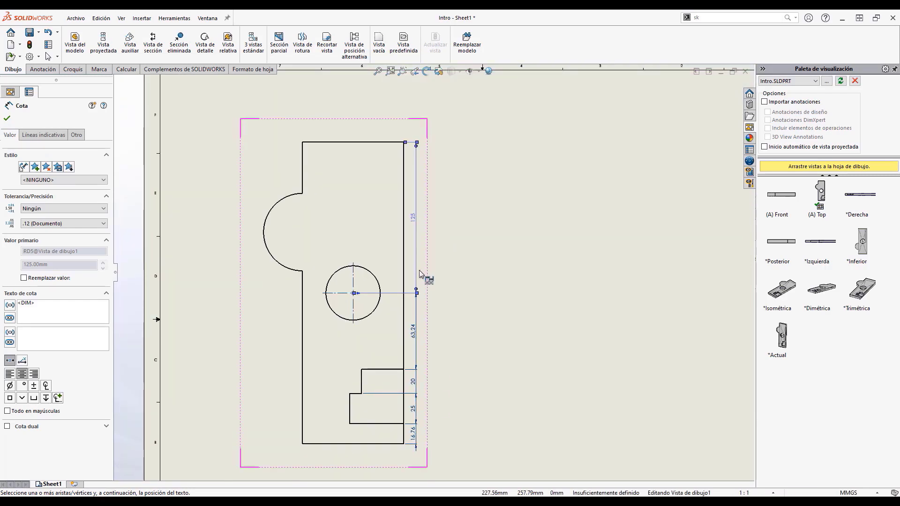
key("Escape")
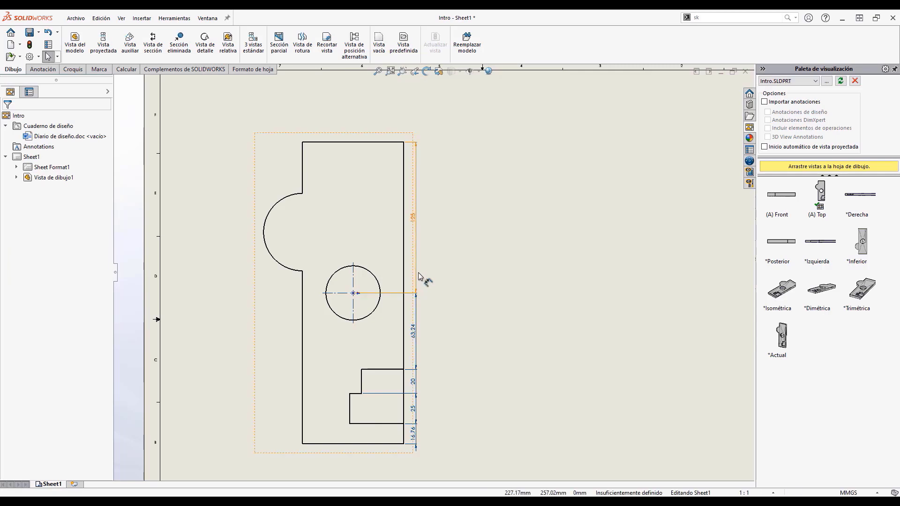
Add an overall total dimension to the vertical chain
right_click(417, 234)
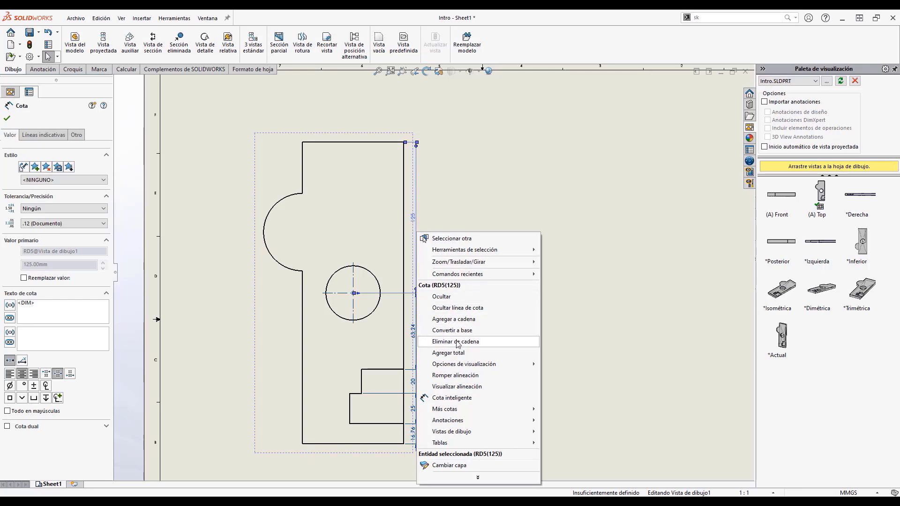
left_click(459, 353)
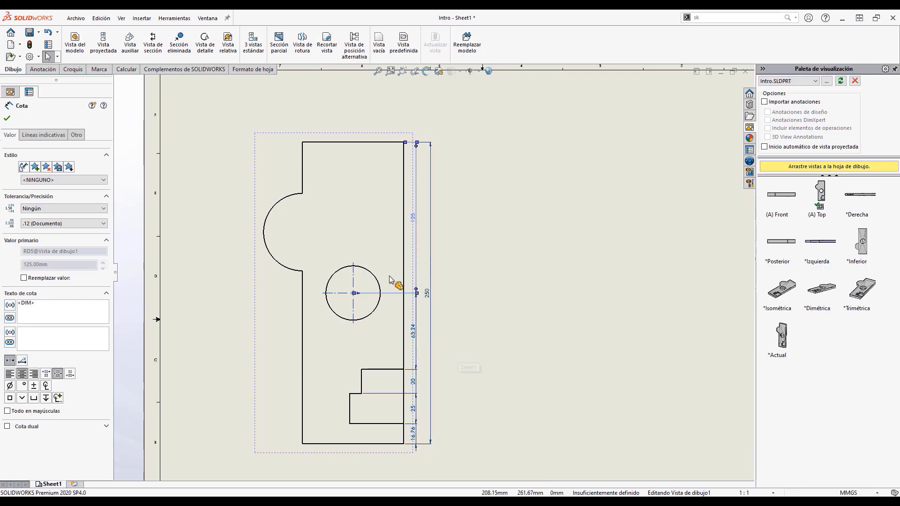
left_click(482, 293)
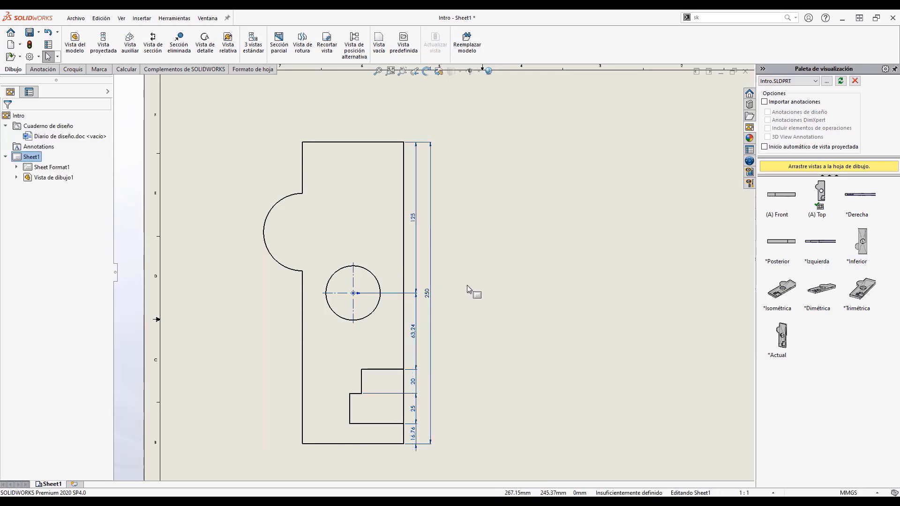
Delete the chain dimension between the circle's centre and the part's top edge
left_click(421, 229)
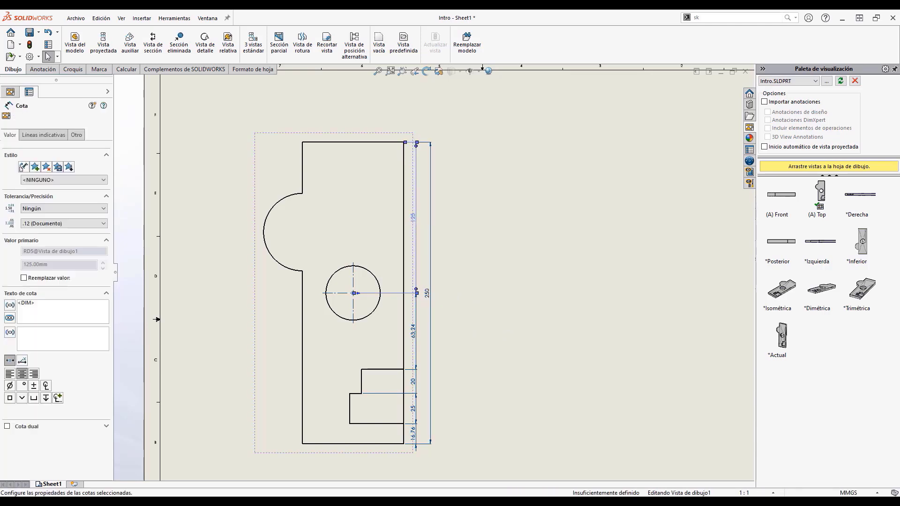
key("Delete")
scroll(421, 382, "down", 1)
scroll(423, 383, "down", 1)
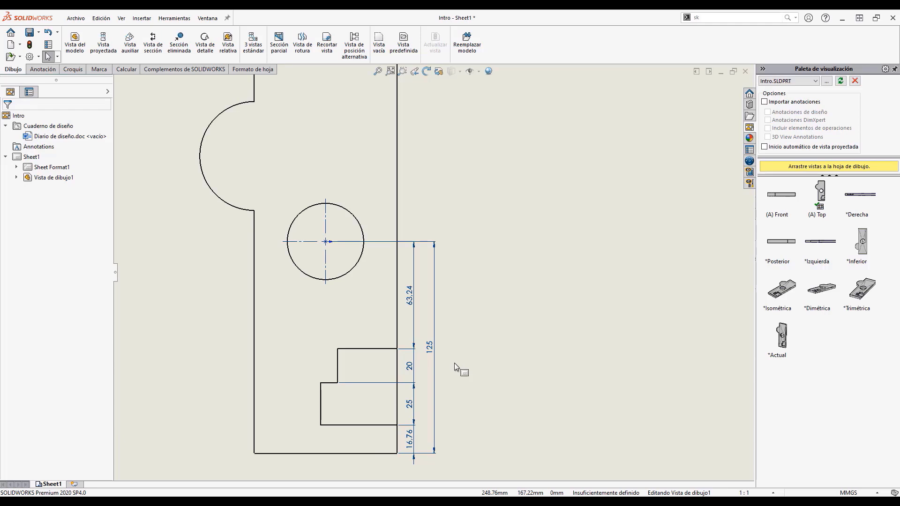
Convert the dimension chain to baseline dimensions and back to chain dimensions
right_click(413, 304)
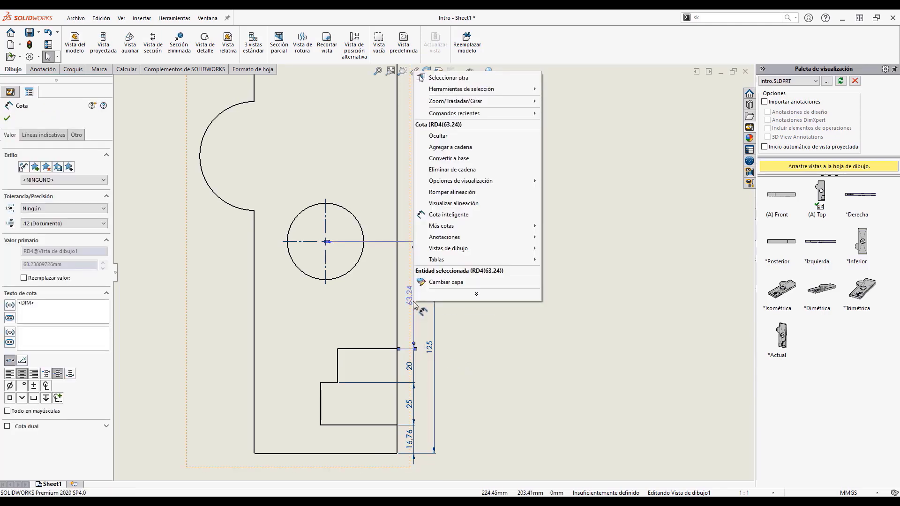
left_click(465, 159)
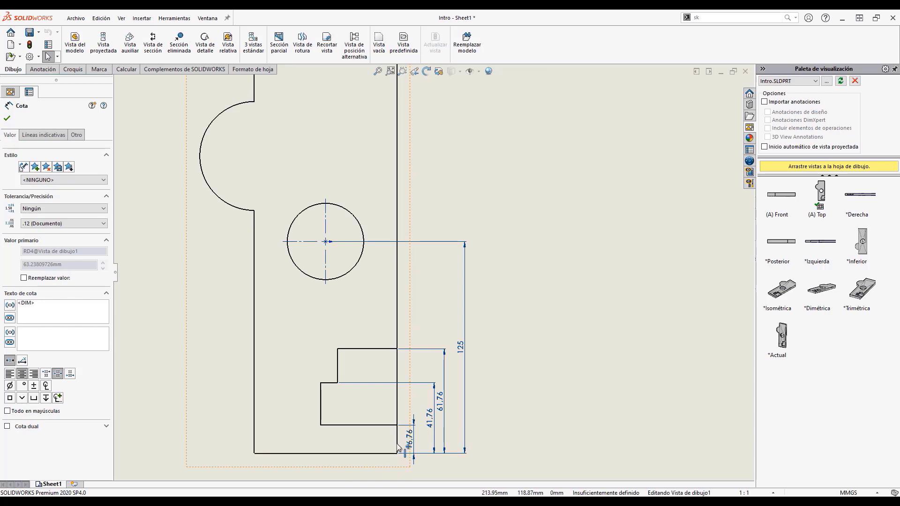
right_click(432, 417)
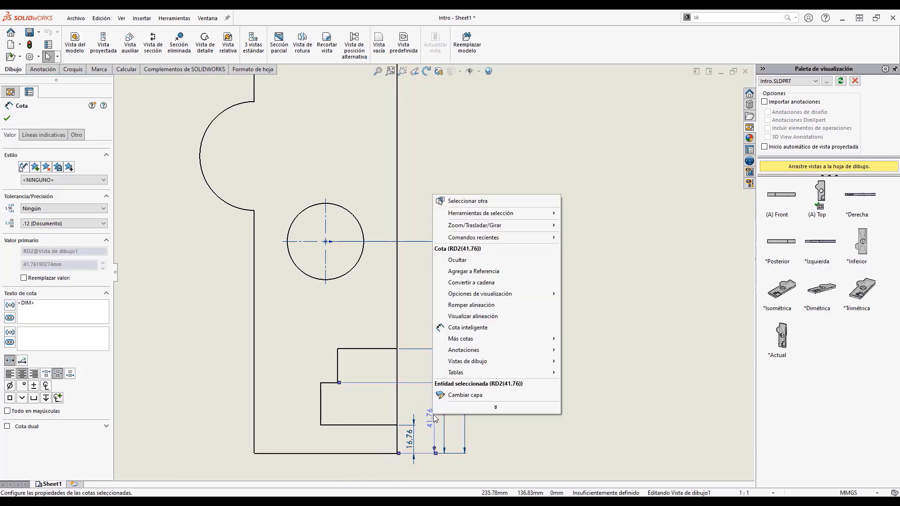
left_click(497, 282)
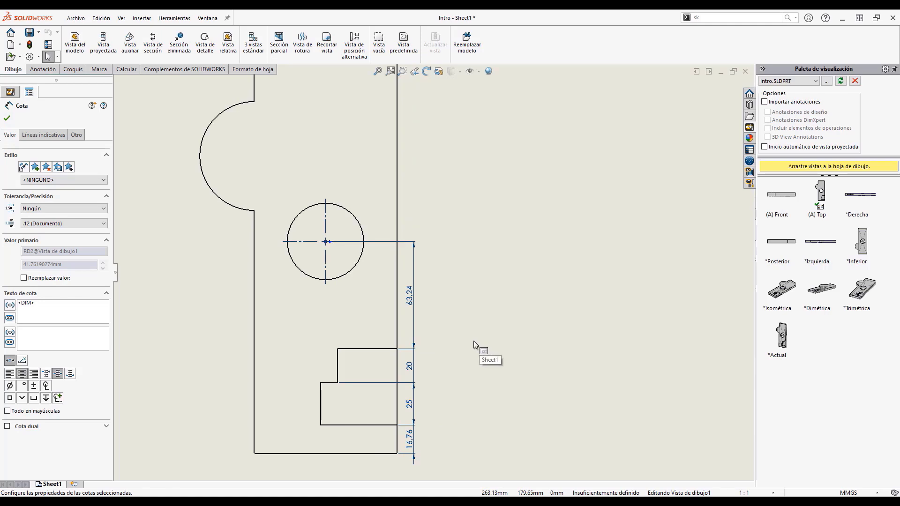
Add a total dimension to the chain between the bottom edge and the circle's centre
right_click(412, 300)
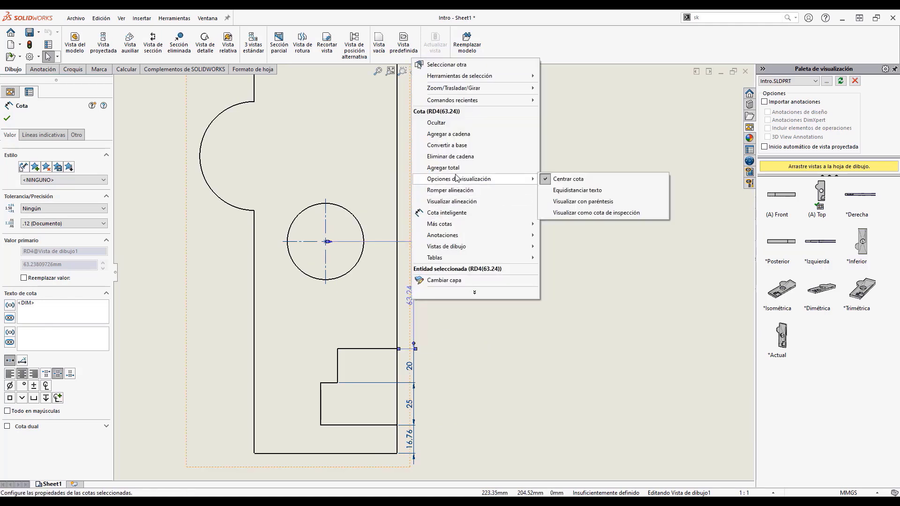
left_click(443, 168)
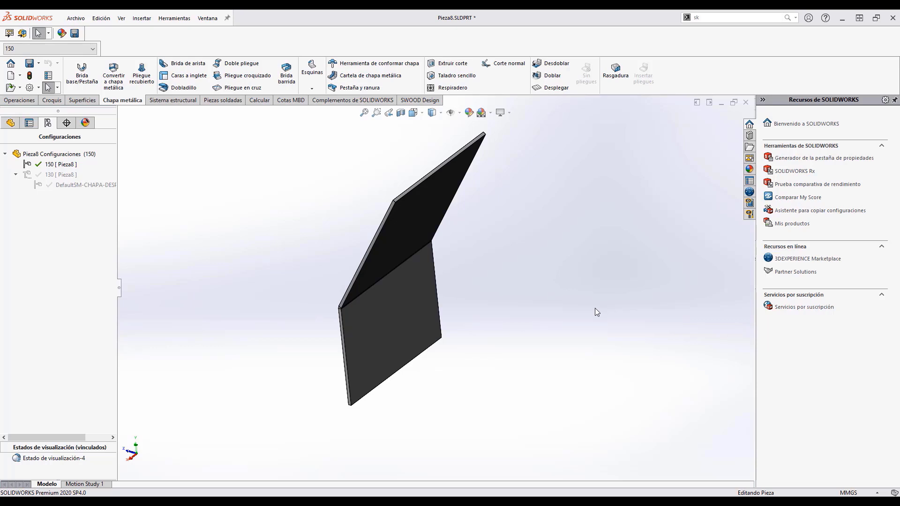
Examine the bent sheet metal part by activating its 130 configuration and its DefaultSM-CHAPA-DESPLEGADA flat-pattern configuration
middle_click_drag(572, 282, 638, 235)
middle_click_drag(476, 249, 484, 263)
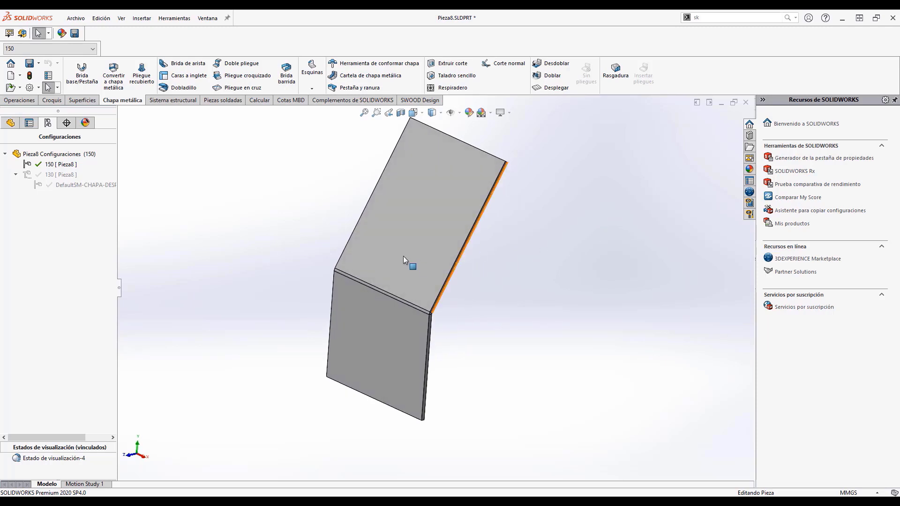
double_click(53, 175)
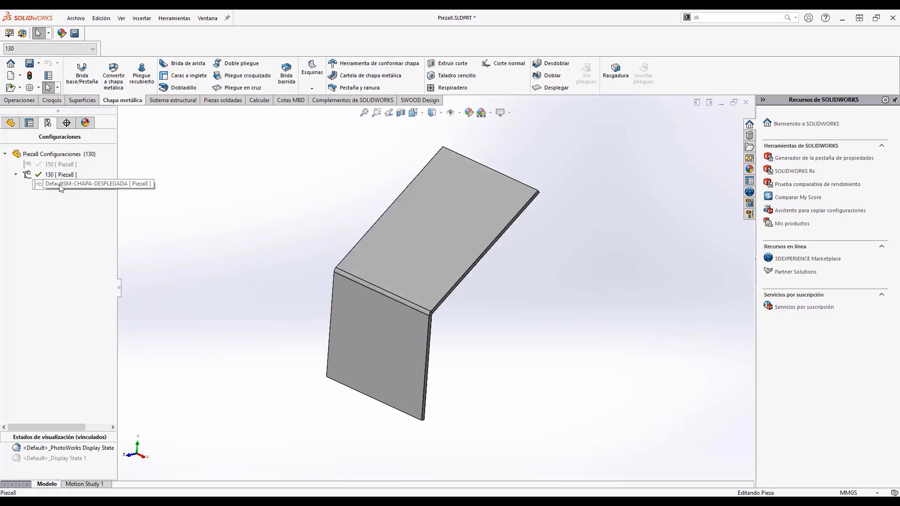
double_click(60, 185)
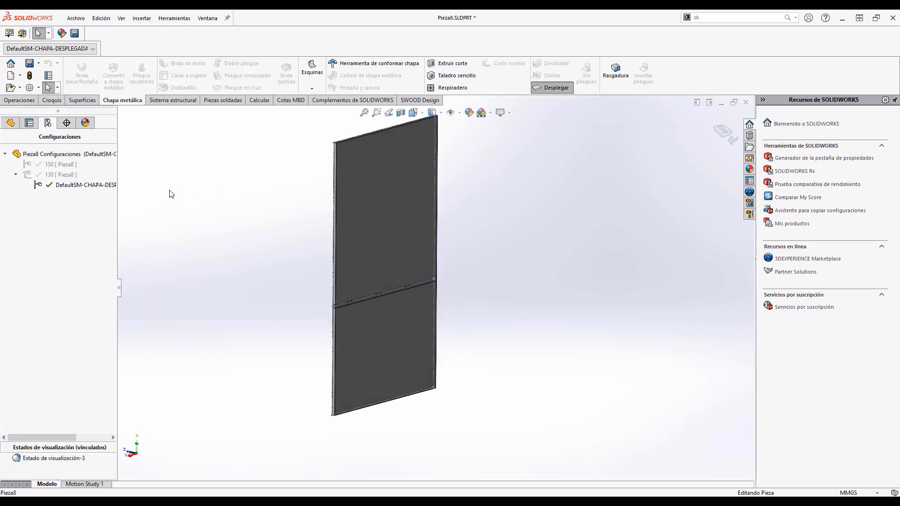
Switch to the Pieza8 drawing and place the part's *Derecha view on the upper part of the sheet, using configuration 130
key("ctrl+Tab")
left_click(402, 221)
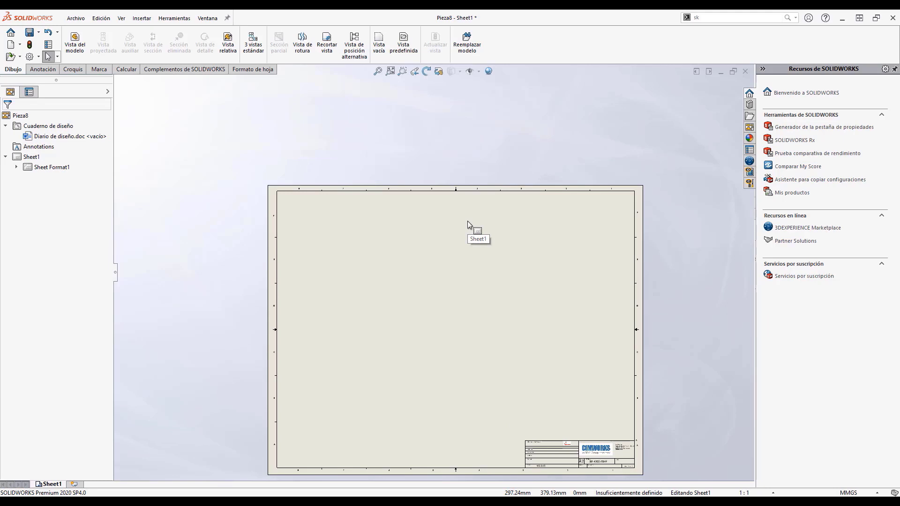
left_click(745, 127)
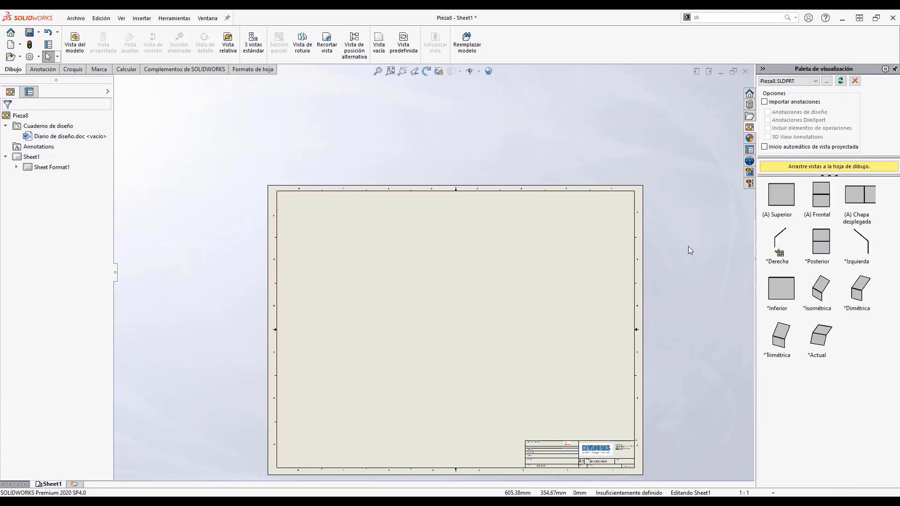
left_click_drag(783, 236, 371, 285)
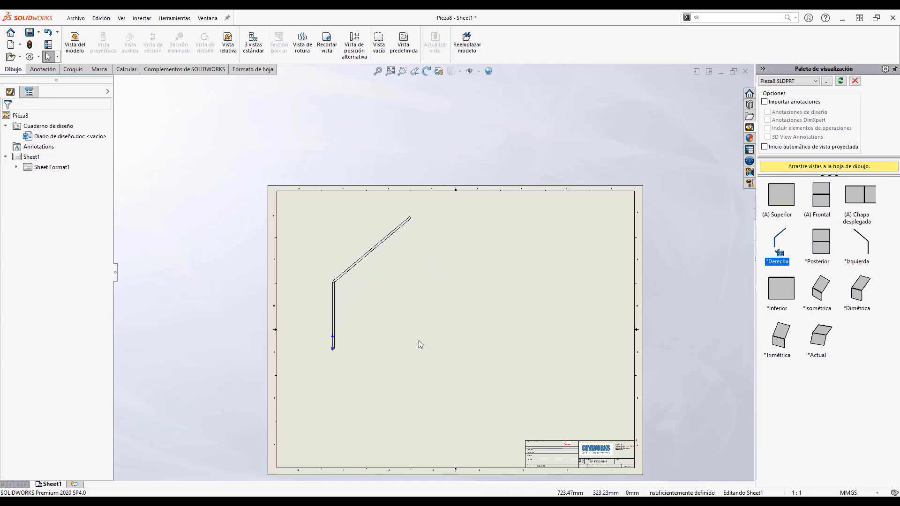
scroll(367, 235, "down", 2)
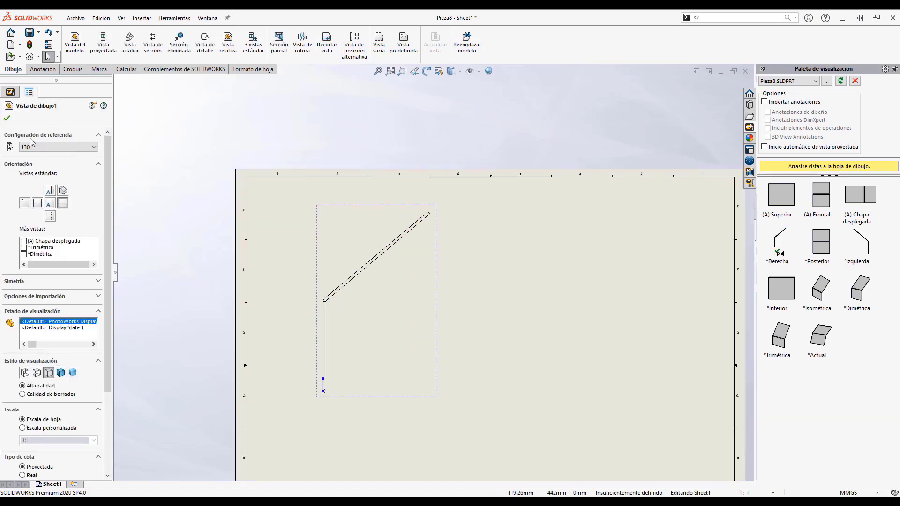
left_click(8, 120)
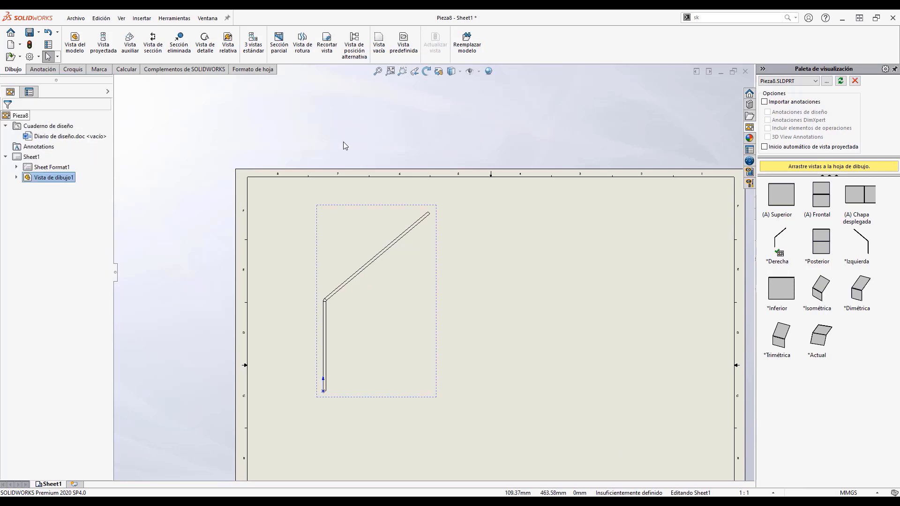
Add an alternate position view to the placed part view, using the existing DefaultSM-CHAPA-DESPLEGADA configuration
left_click(353, 55)
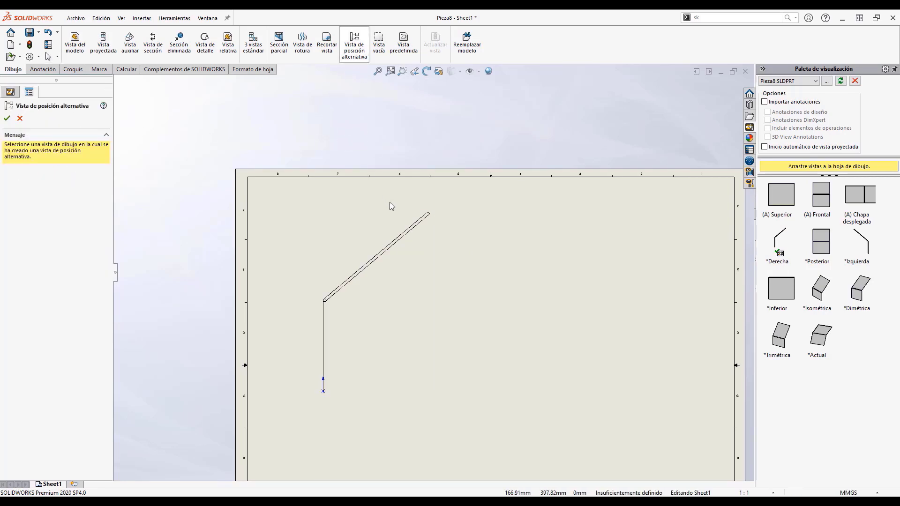
left_click(425, 223)
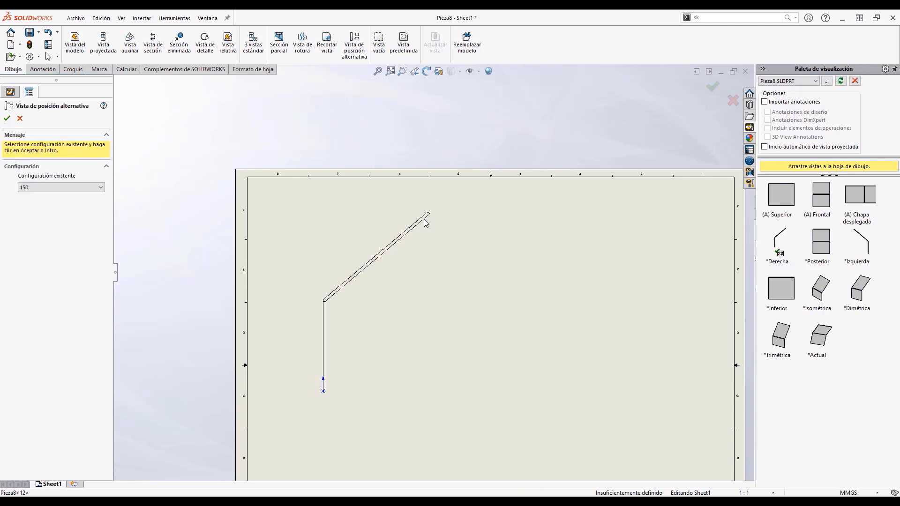
left_click(27, 189)
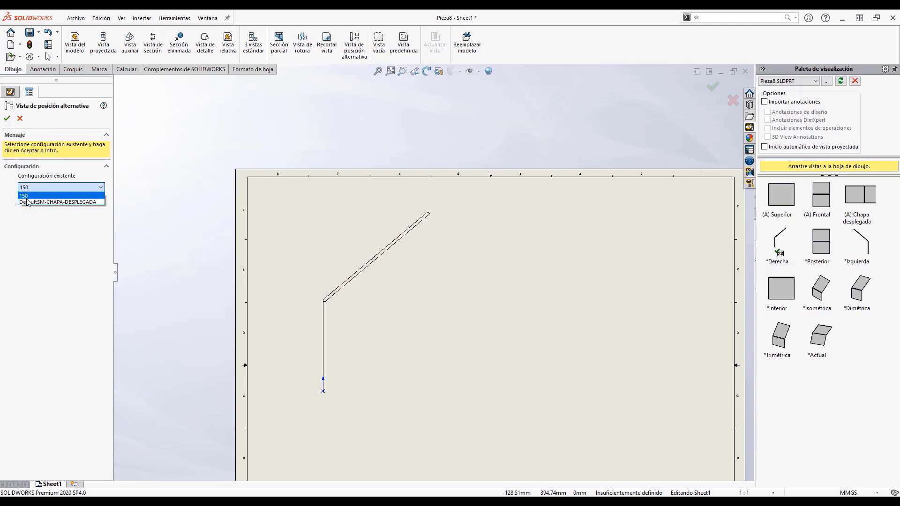
left_click(29, 202)
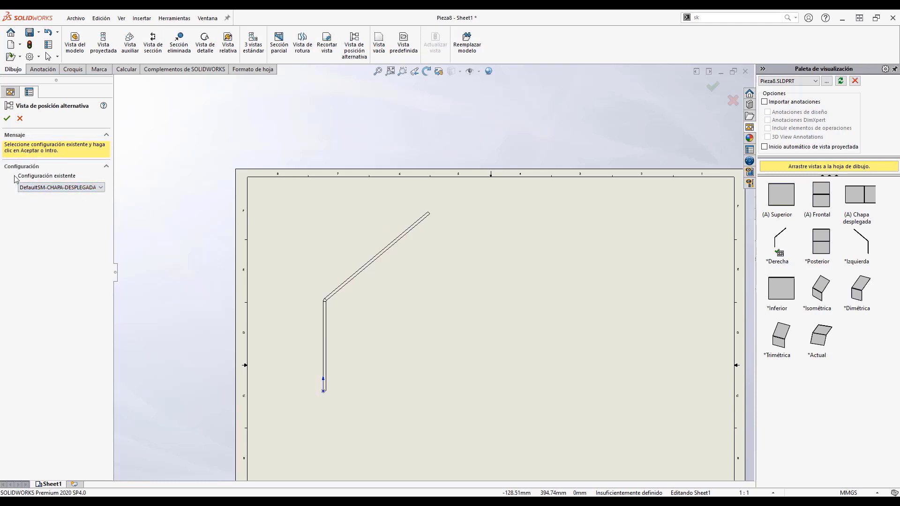
left_click(6, 118)
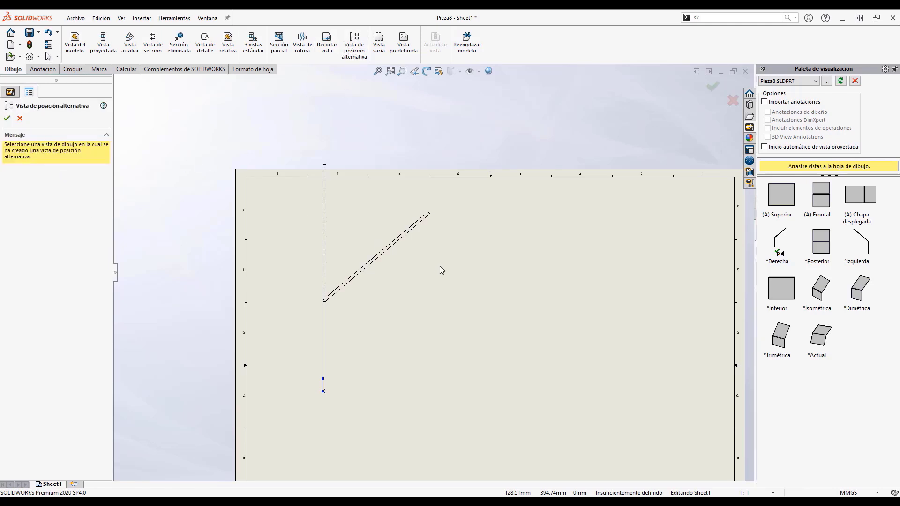
Add a second alternate position view to the same part view, using the existing configuration 150
left_click(401, 242)
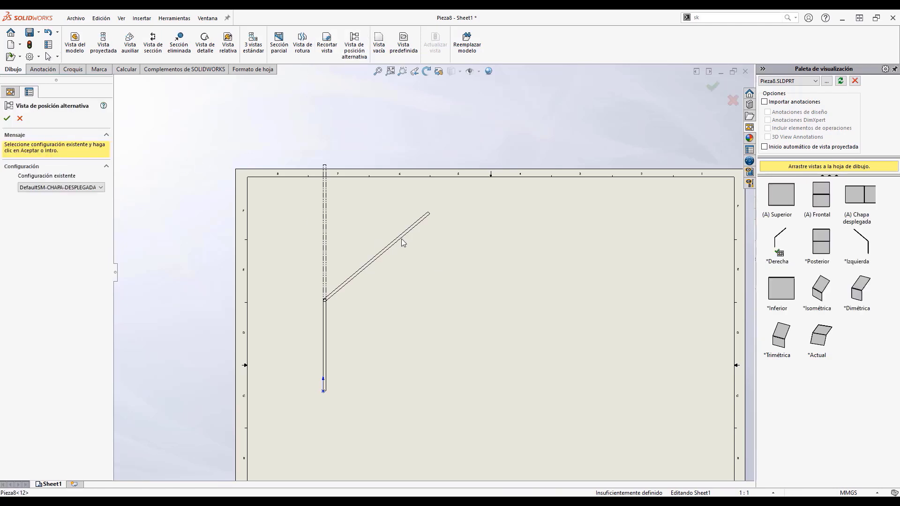
left_click(37, 188)
left_click(32, 197)
left_click(7, 119)
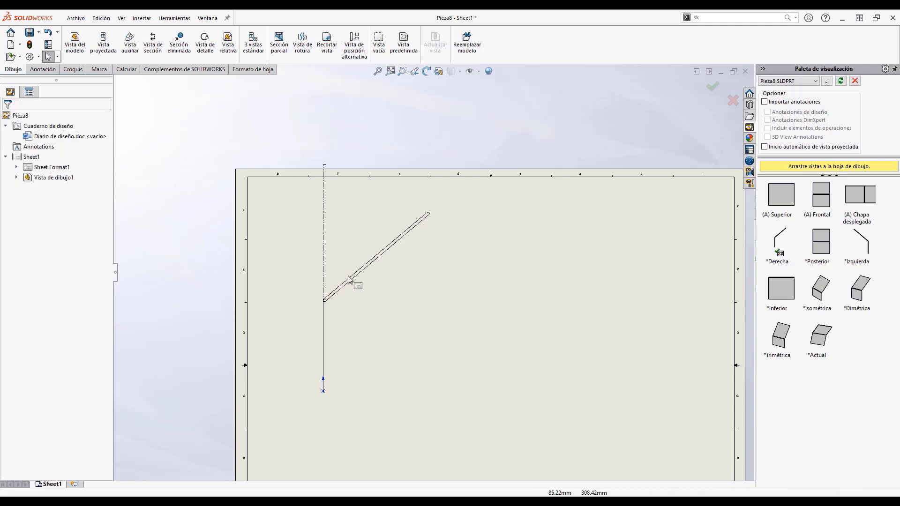
Move the part view down and slightly to the left so all overlaid positions fit inside the sheet border
mouse_move(442, 303)
left_mouse_down()
mouse_move(437, 368)
mouse_move(416, 334)
left_mouse_up()
left_click(474, 146)
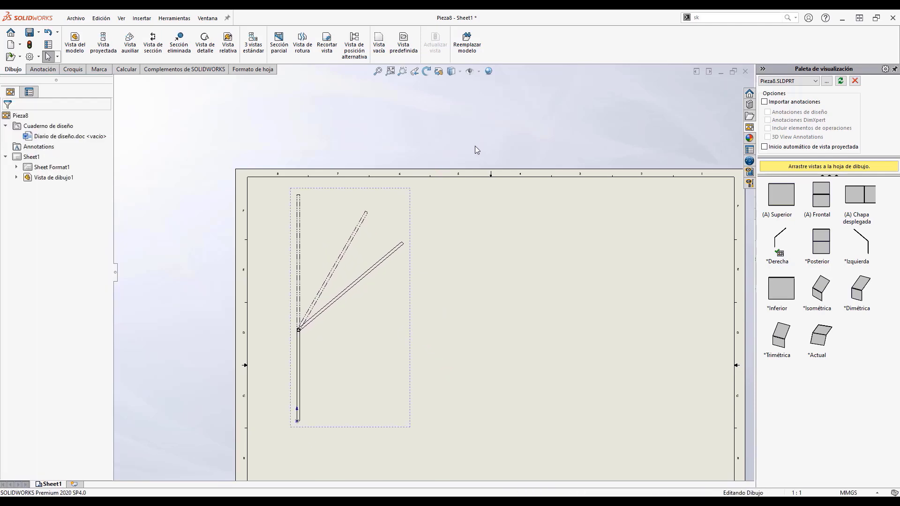
scroll(352, 328, "down", 1)
scroll(355, 309, "down", 2)
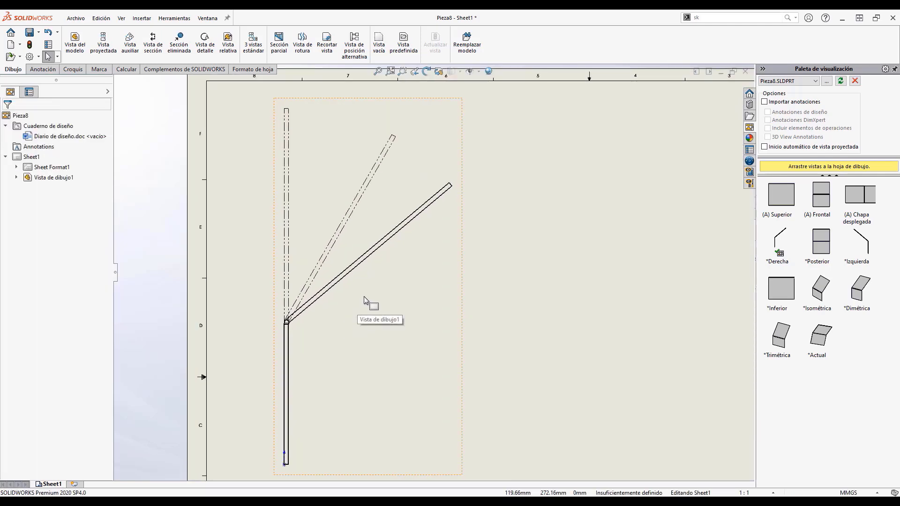